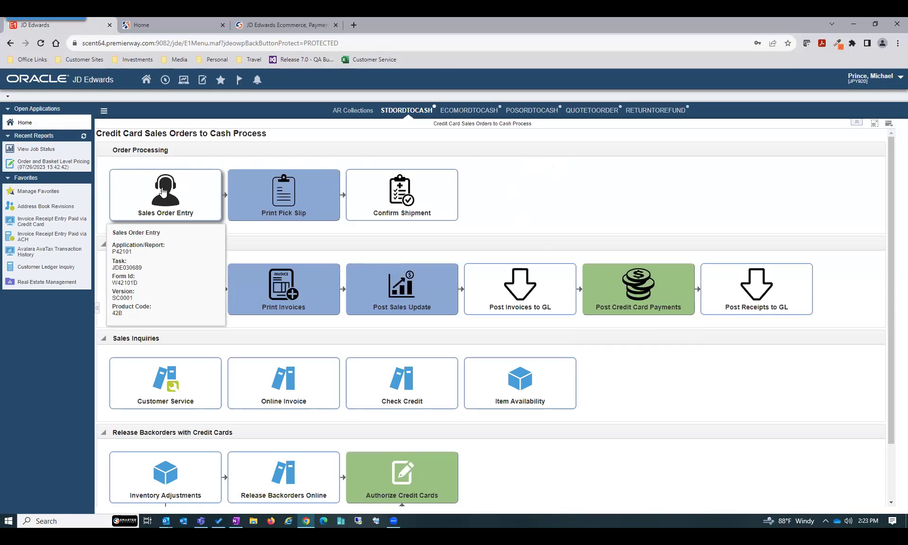
Create a sales order with Frito Lay's customer number as Sold To and Ship To, add the customer PO, and save the header
click(162, 191)
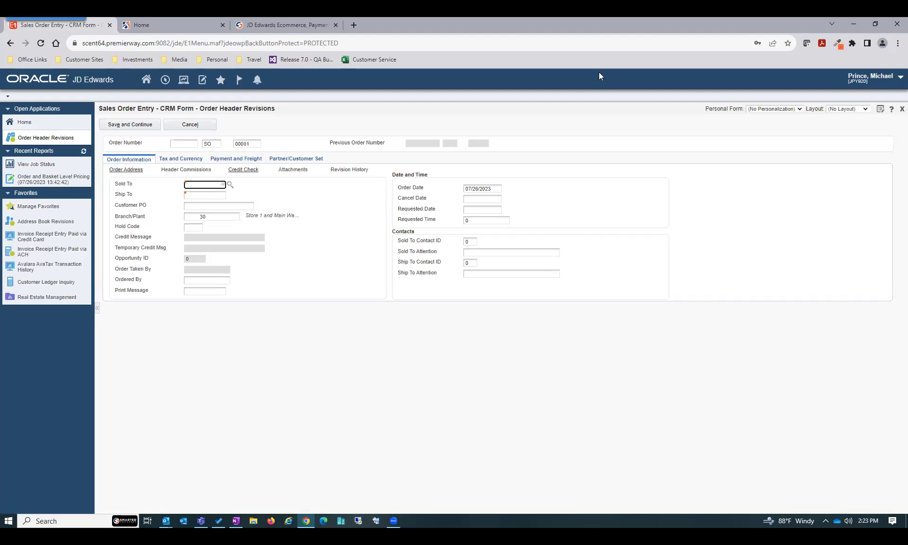
text(4243)
key(Tab)
text(4243)
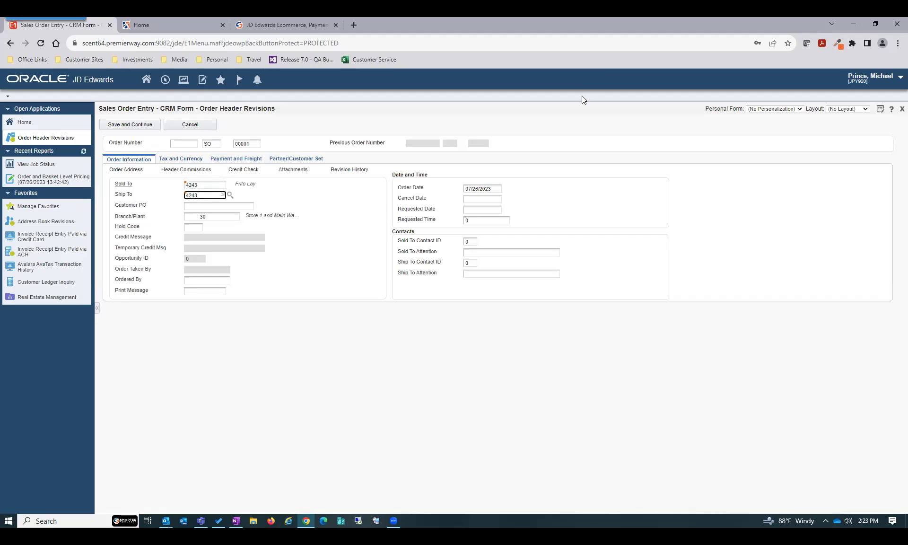
key(Tab)
text(YH)
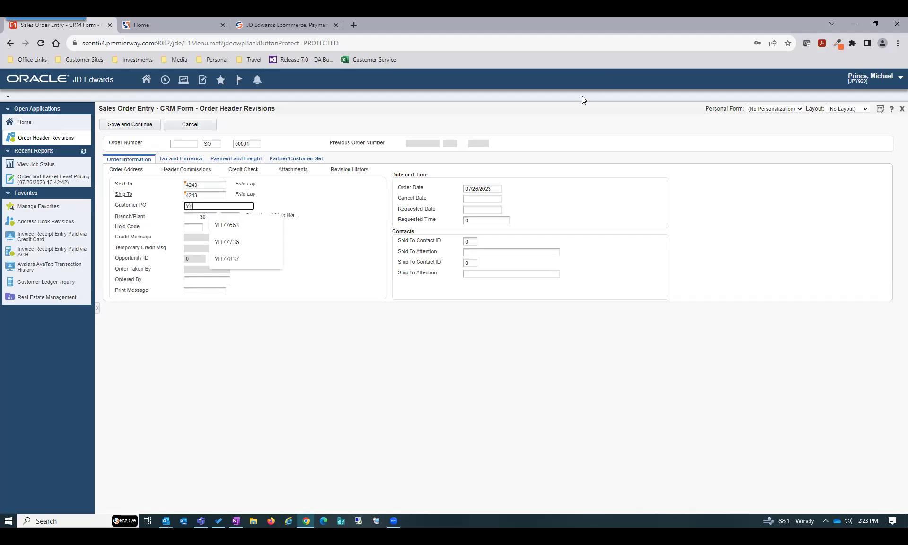
text(uu88938)
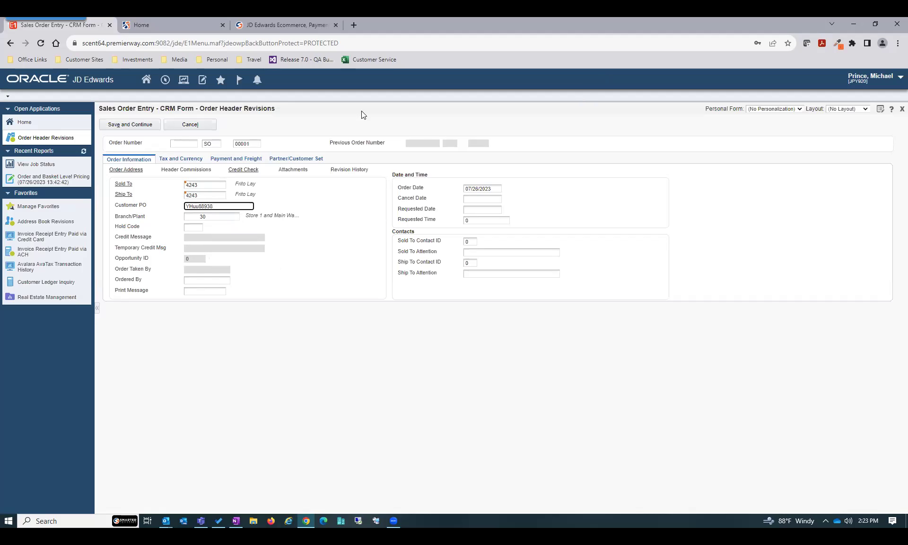
click(127, 124)
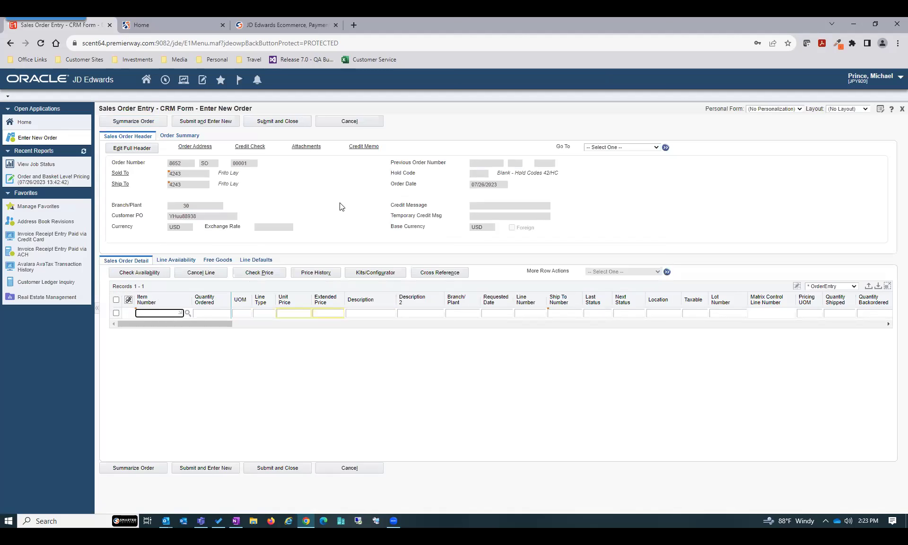
Add lines for item 230 quantity 2 and item 210 quantity 1, then submit the order
text(230)
key(Tab)
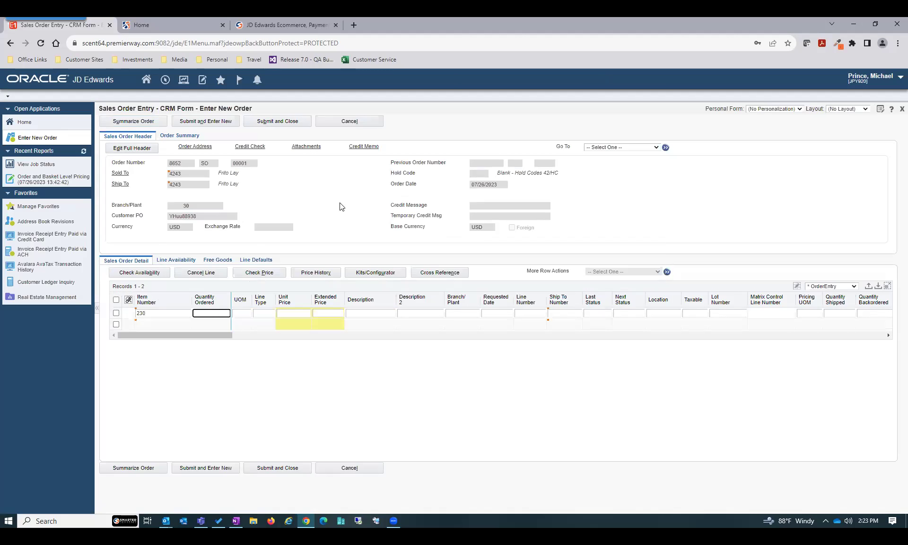
key(Return)
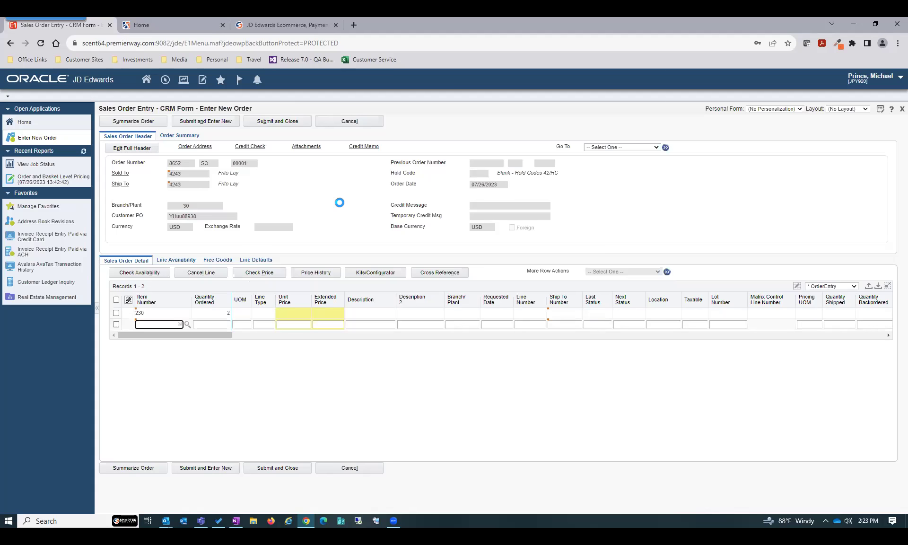
text(210)
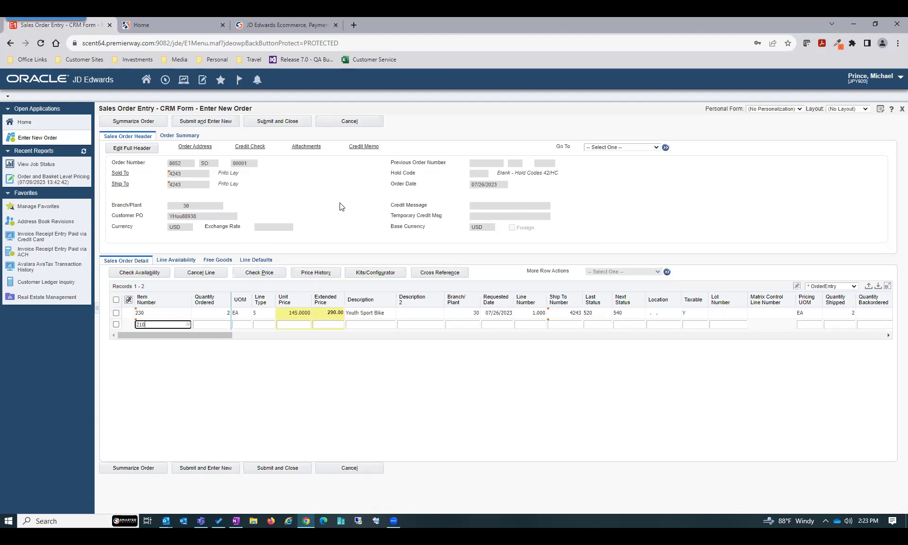
key(Tab)
text(1)
key(Return)
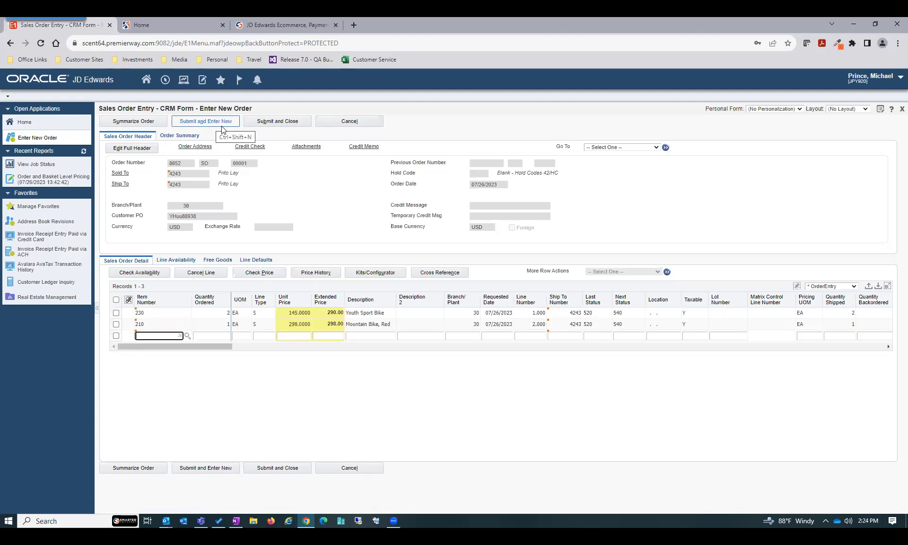
click(283, 122)
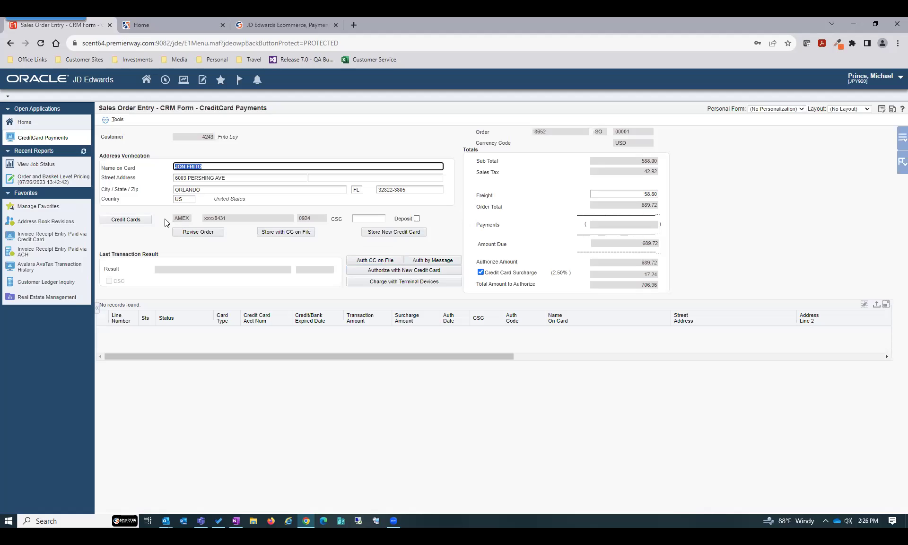
Show Frito Lay's stored credit cards, an AMEX (0924) and a DISC (1025)
click(147, 220)
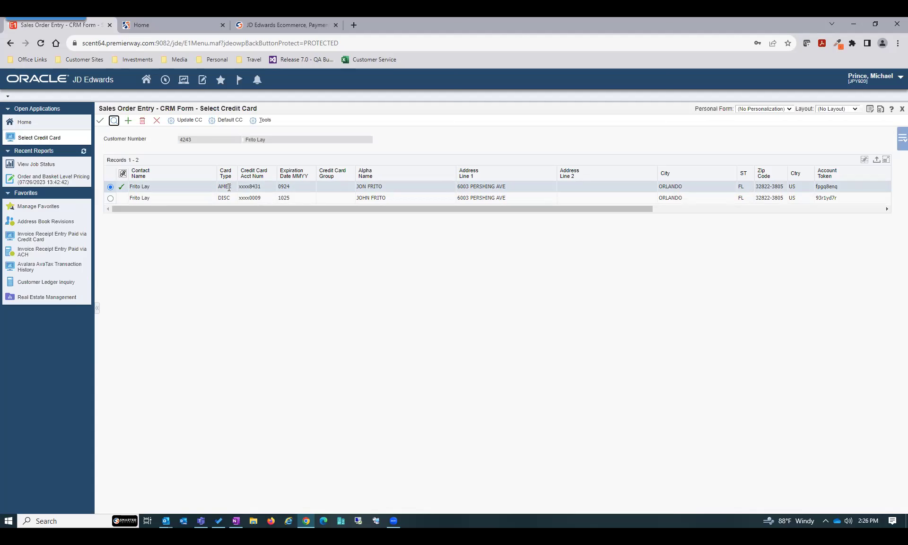
Close the card list and enter the AMEX card's security code on the payment form
click(156, 122)
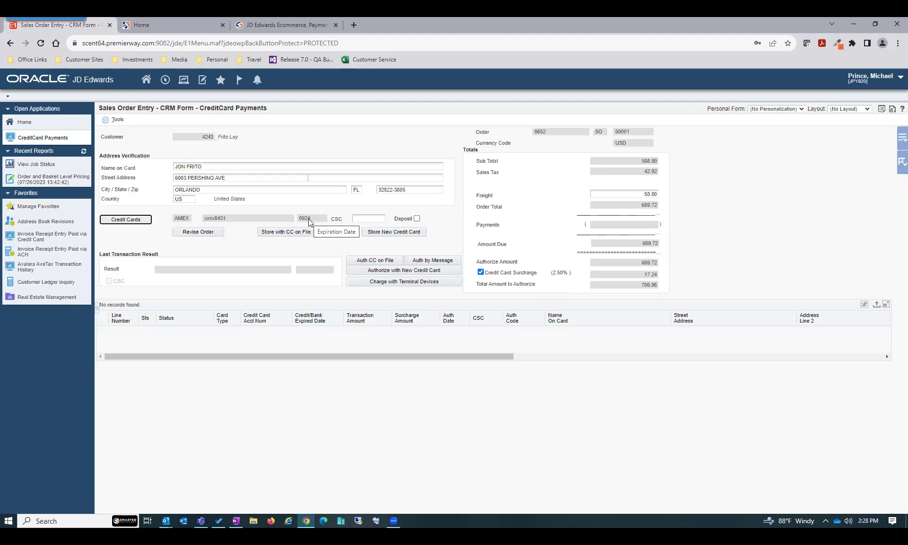
click(356, 219)
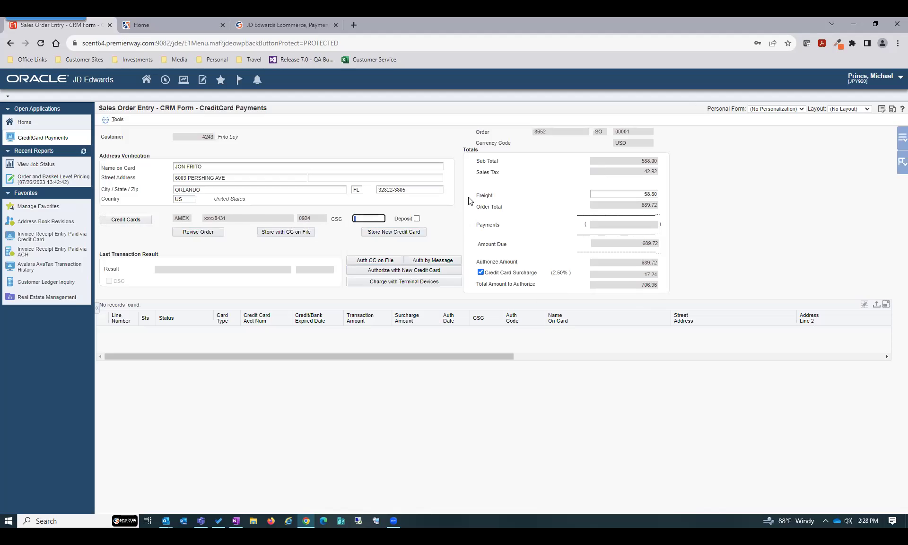
text(1234)
Authorize the AMEX card on file for 706.96, then close the payment form
click(371, 262)
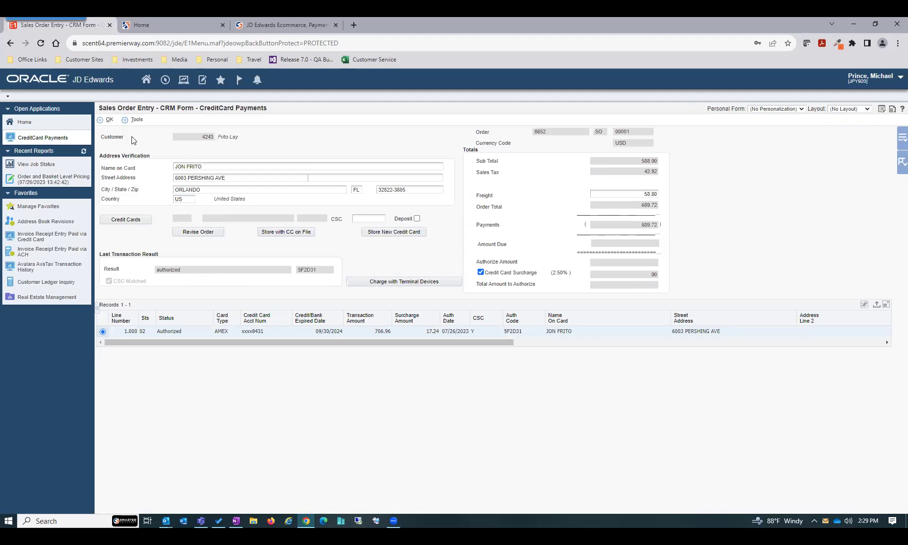
click(109, 120)
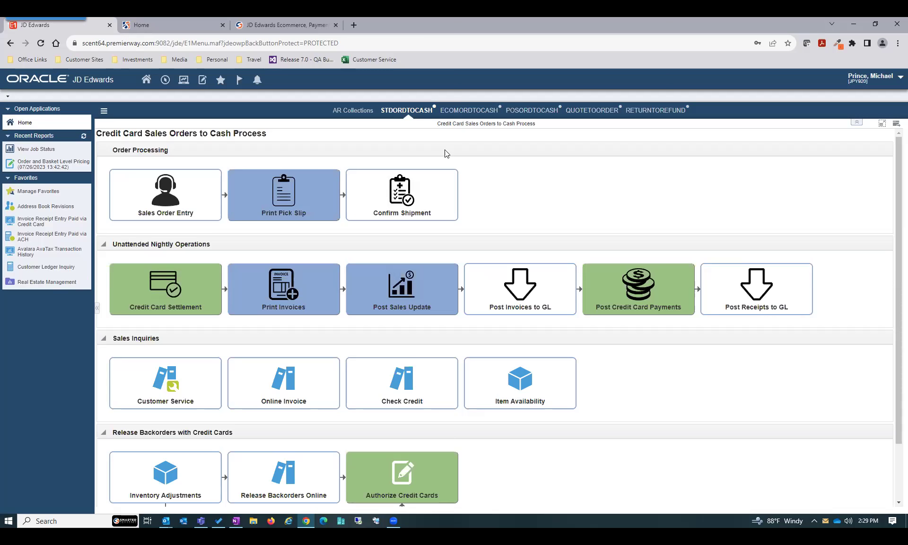
Start a Frito Lay sales order with its customer number and a new customer PO, and save the header
click(173, 187)
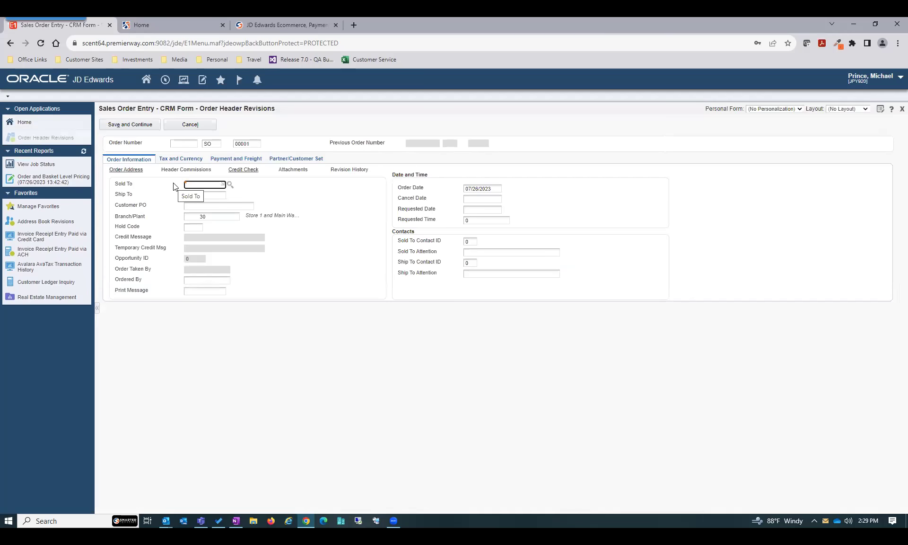
text(4243)
key(Tab)
text(4243)
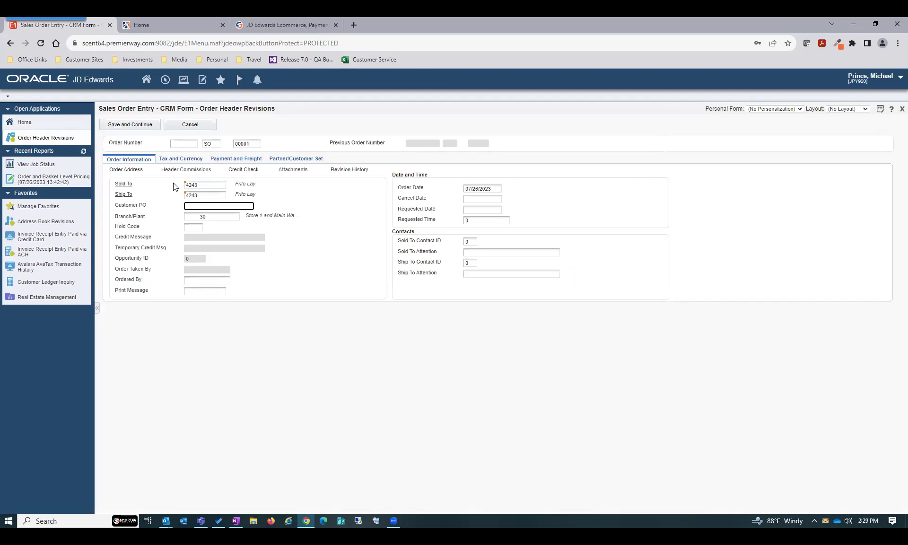
text(YH77636)
click(144, 124)
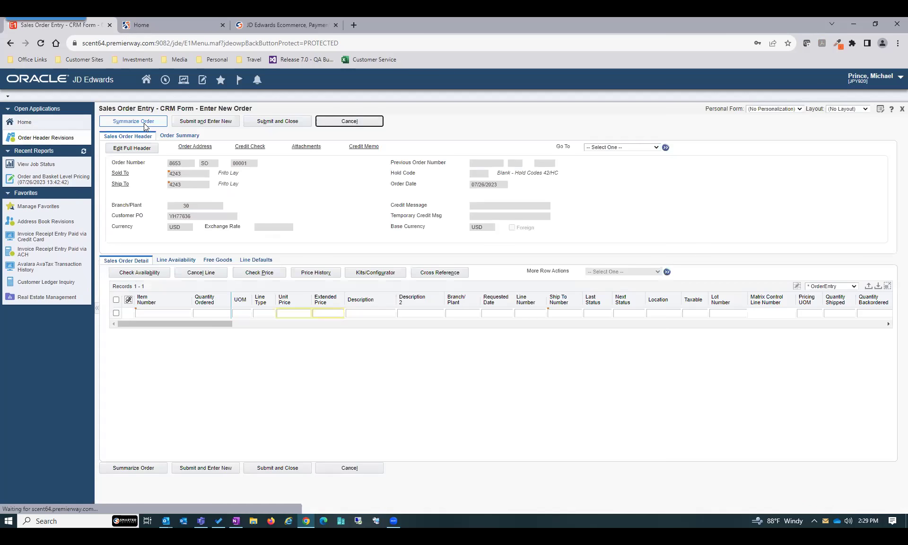
Add order lines for Youth Sport Bike (item 230) and red Mountain Bike (item 210)
click(159, 313)
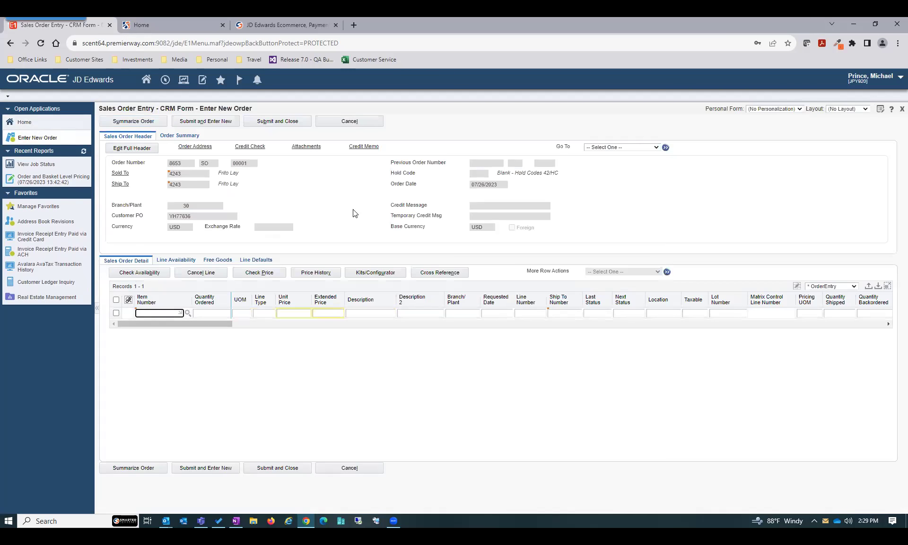
text(230)
key(Down)
text(21)
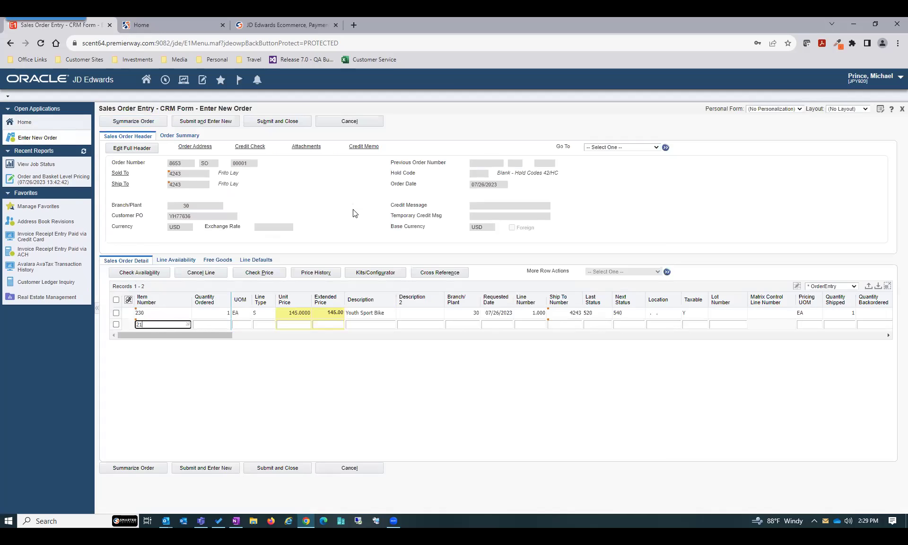
text(0)
key(Tab)
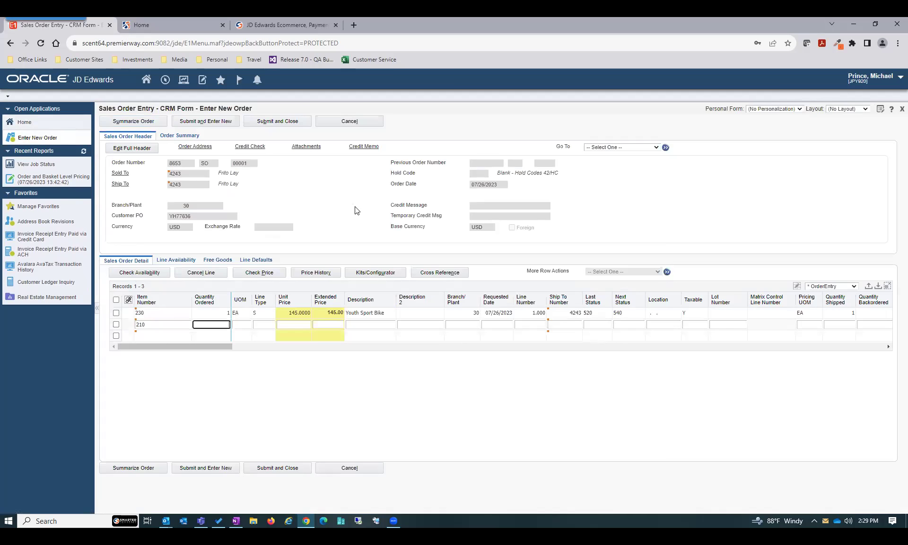
key(Down)
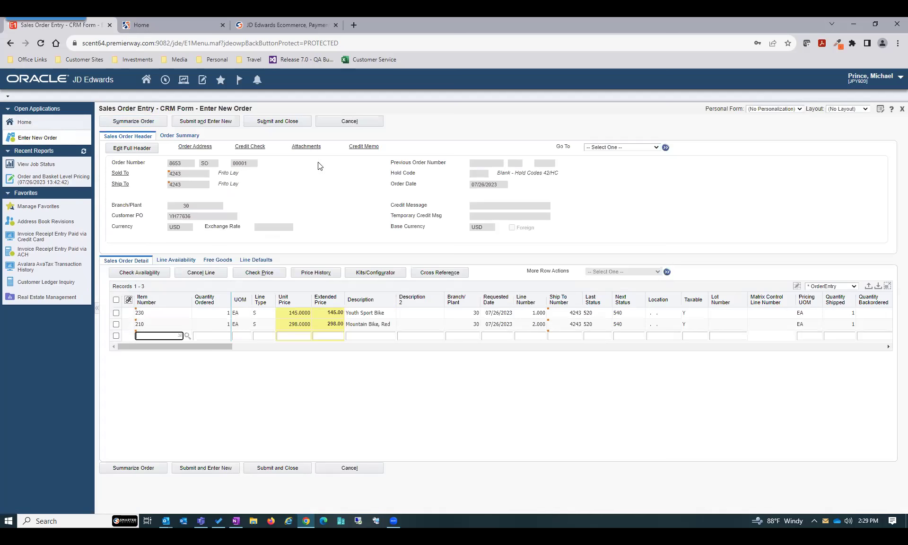
Submit the order and request its card authorization by message
click(283, 122)
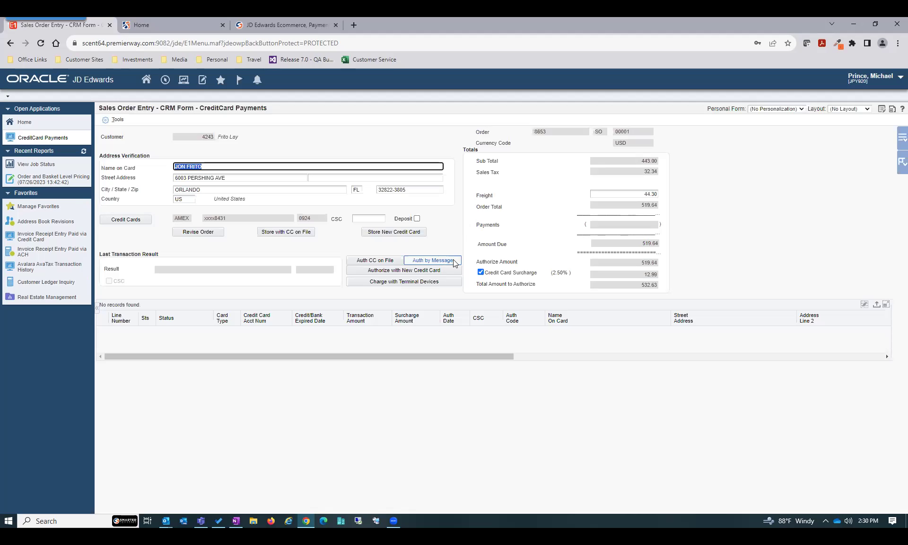
click(455, 261)
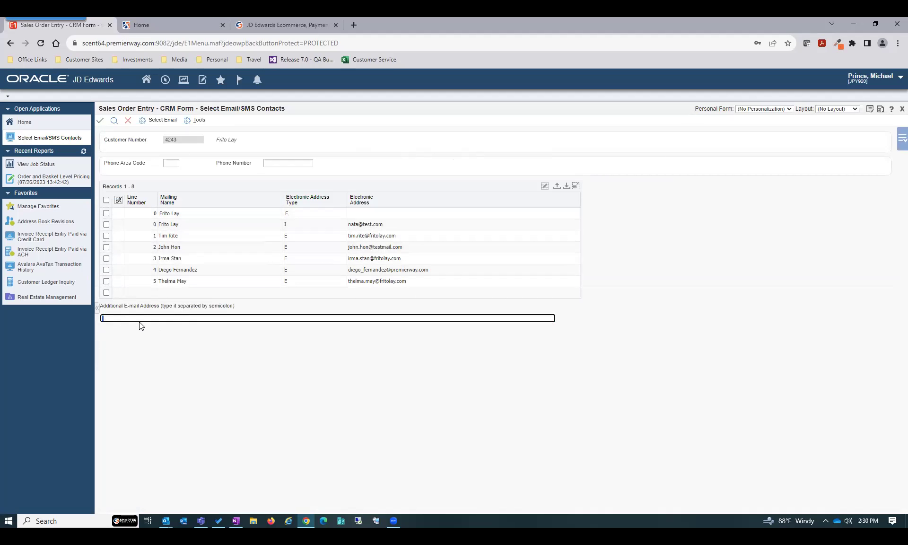
Send the authorization request to one Frito Lay contact's email and close the payment form
click(107, 270)
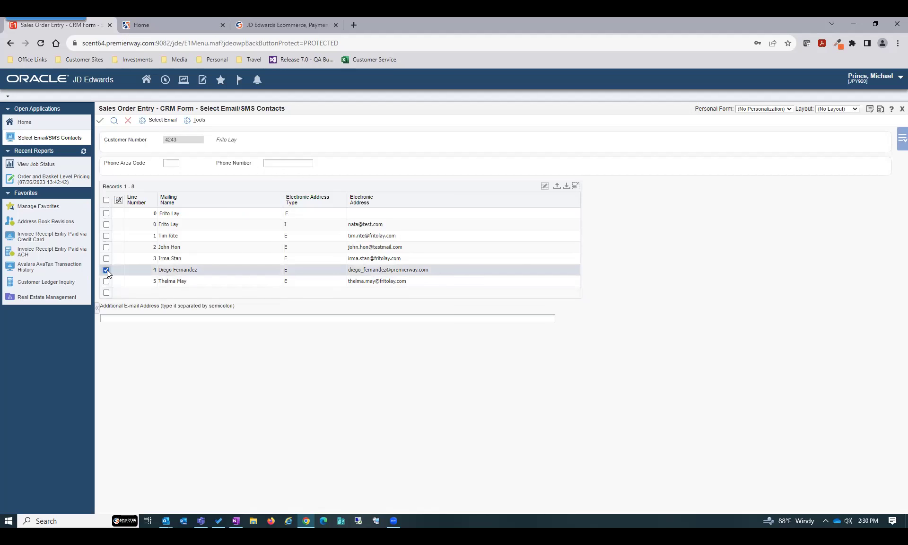
click(148, 121)
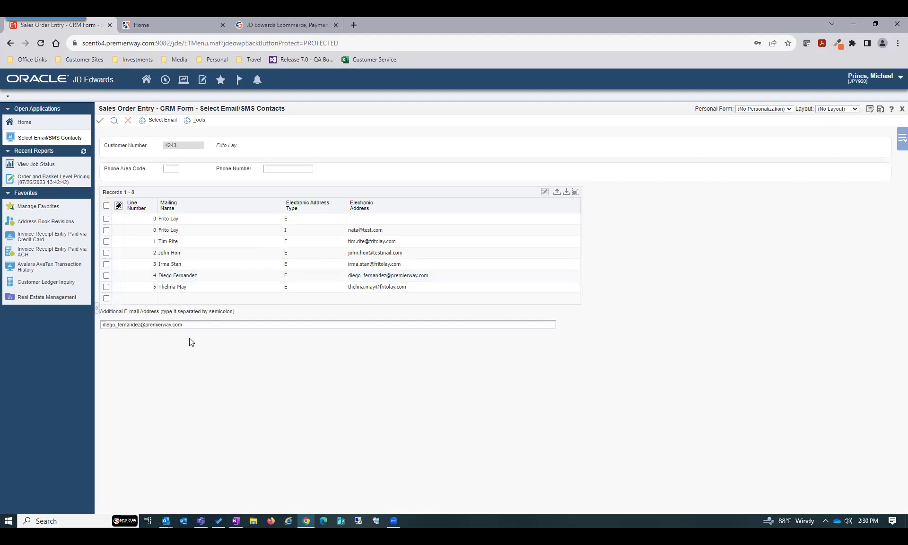
click(100, 125)
click(101, 124)
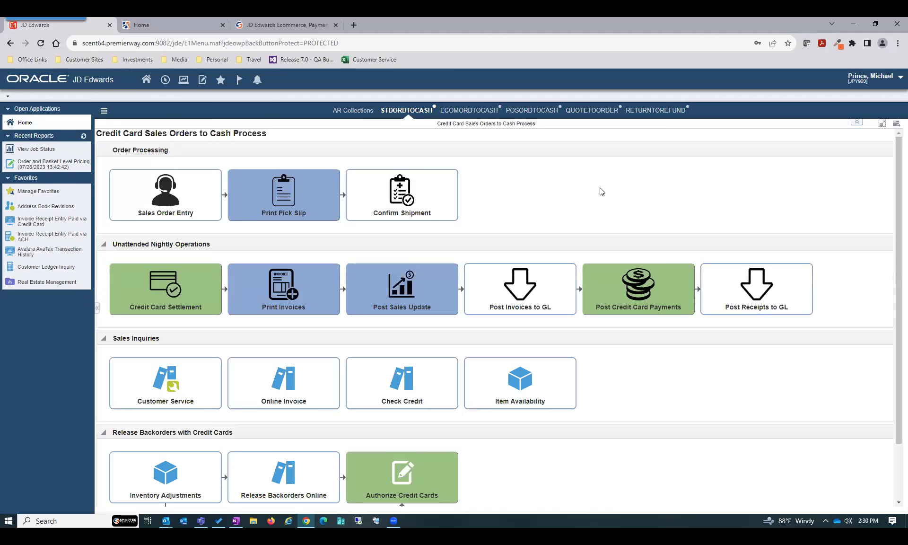
Find the new order (443.00 total) in Customer Service inquiry, then switch to Outlook
mouse_move(188, 374)
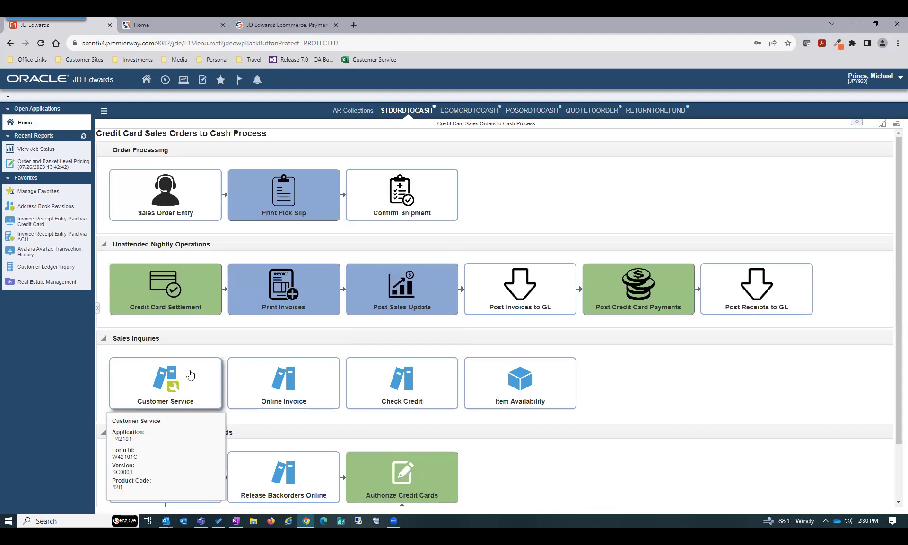
click(168, 390)
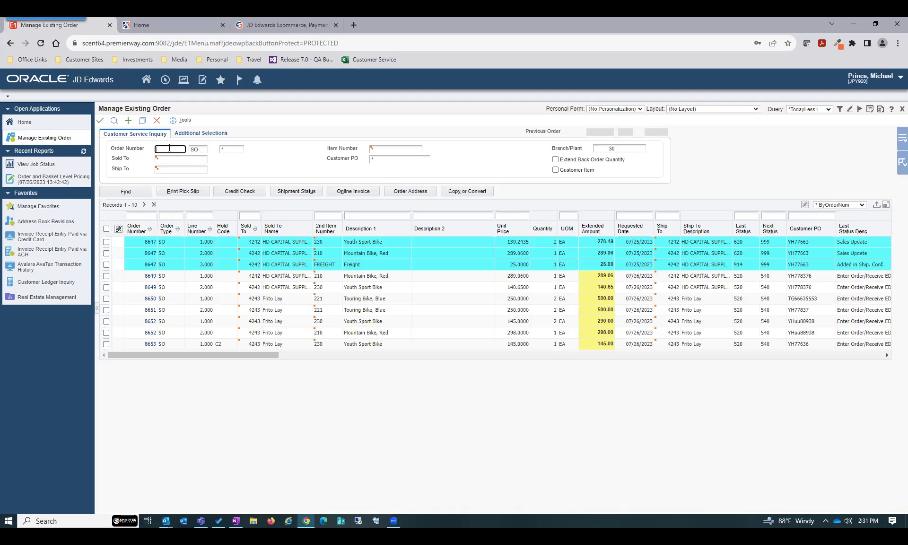
text(8653)
click(113, 122)
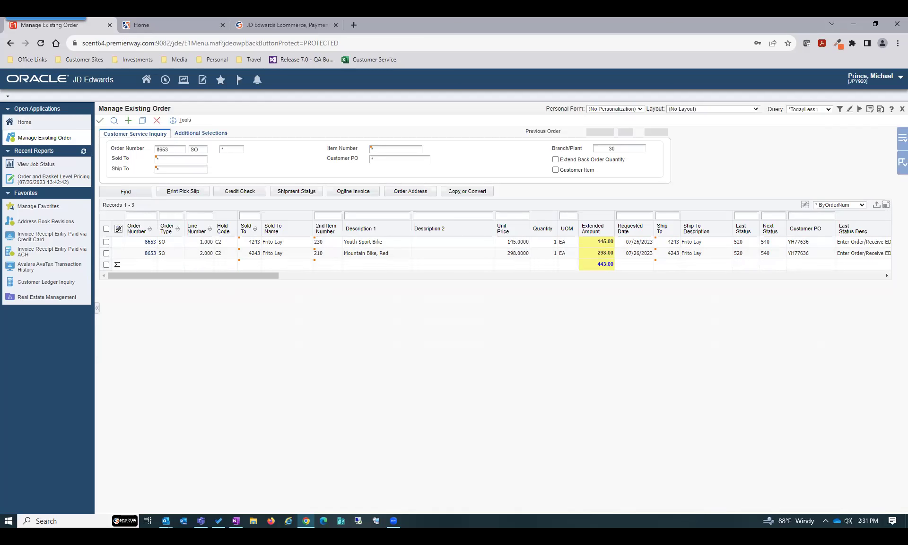
key(alt+Tab)
key(alt+Tab)
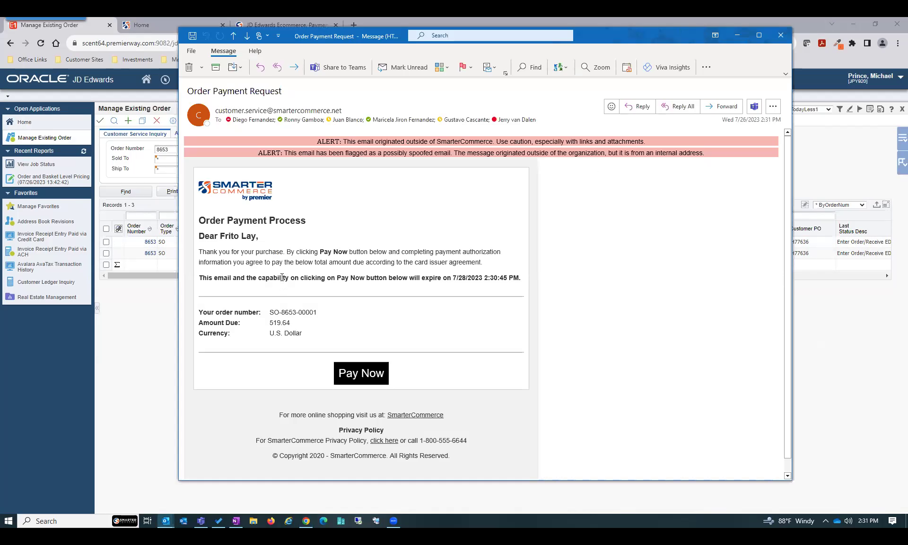
Open the order's online payment page (519.64 due) from the payment request email
double_click(287, 312)
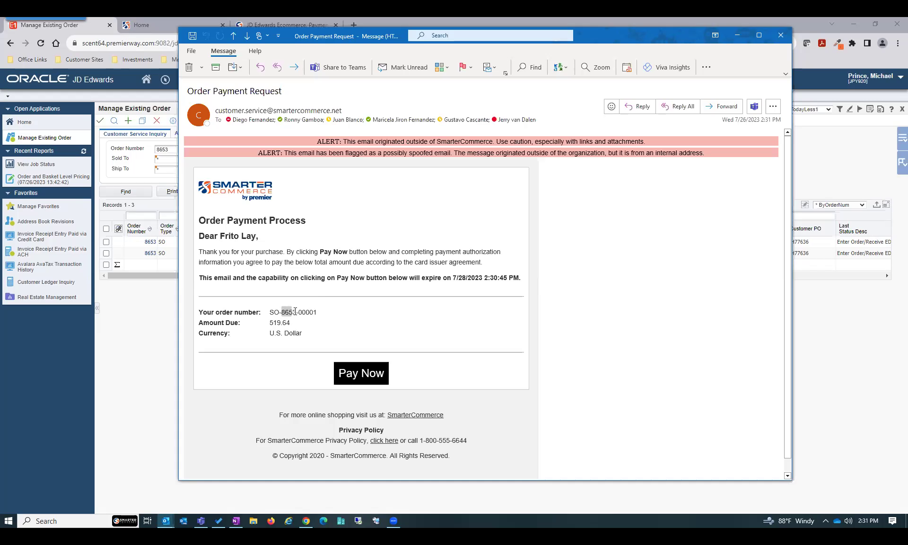
click(368, 376)
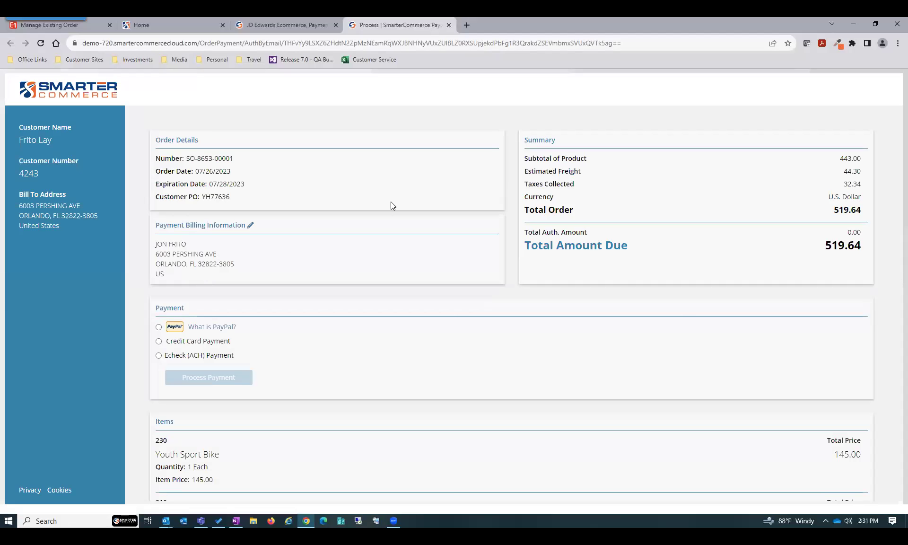
Choose Credit Card Payment and accept the credit card surcharge disclosure
click(158, 341)
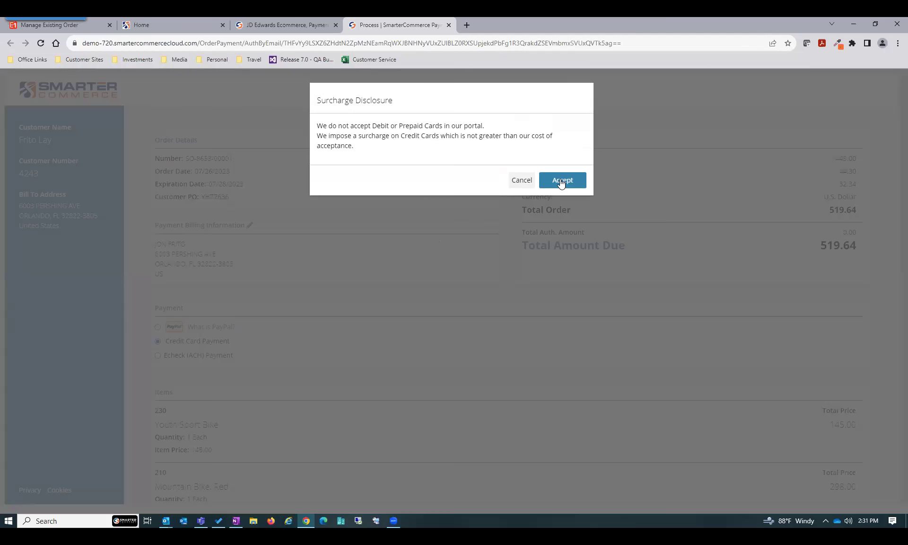
click(560, 172)
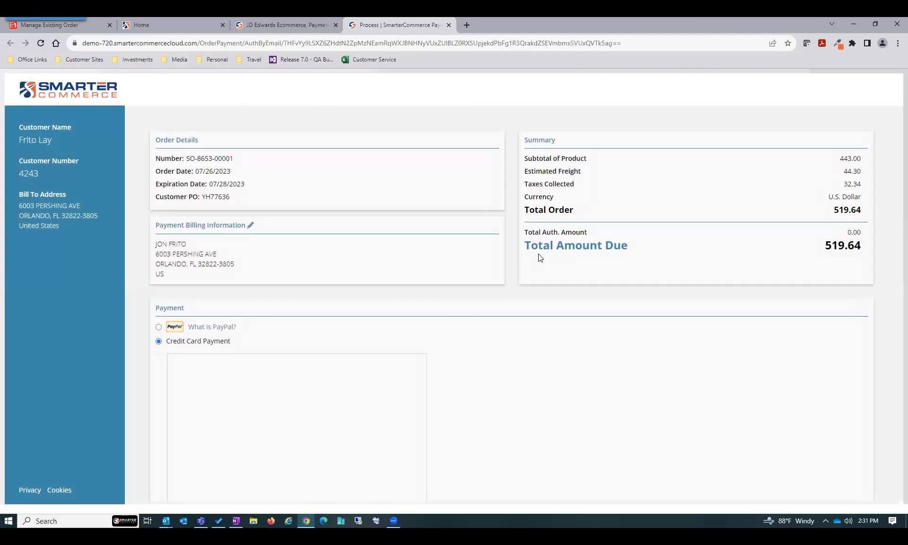
scroll(510, 245, down, 3)
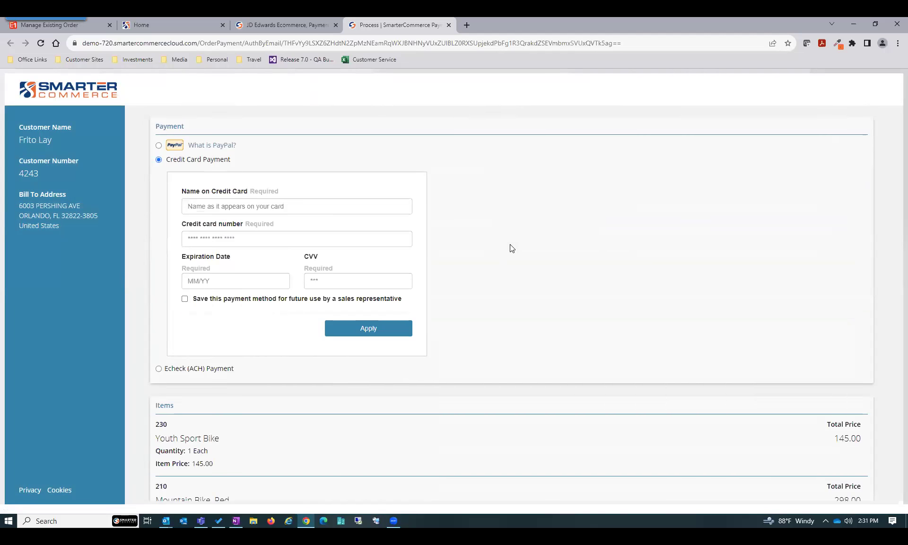
Enter the cardholder name, the Mastercard number, expiry 11/24 and the security code
click(272, 204)
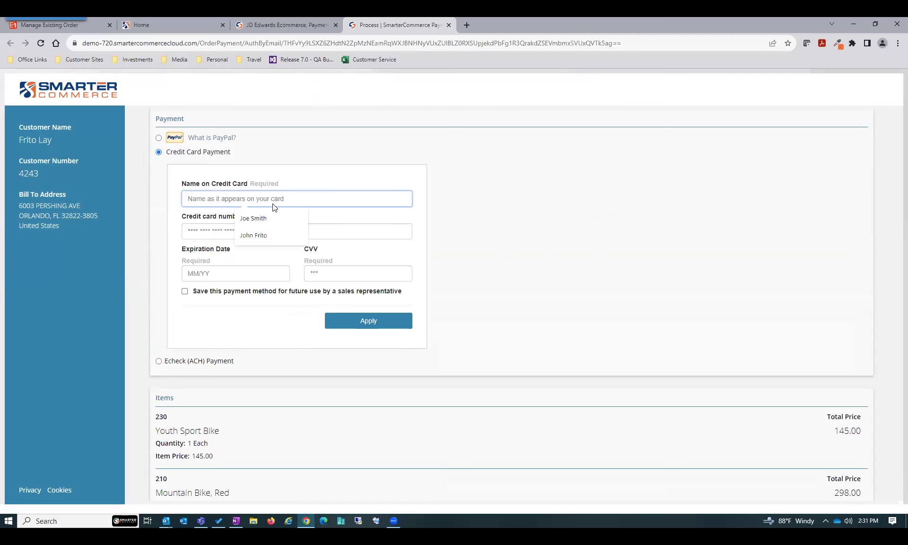
click(255, 237)
key(Tab)
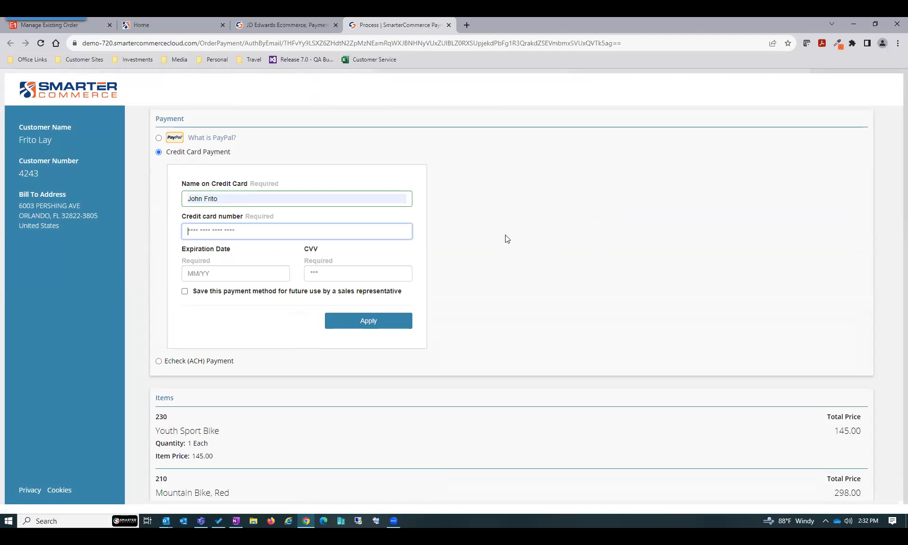
text(5555 5555 5555 4444)
key(Tab)
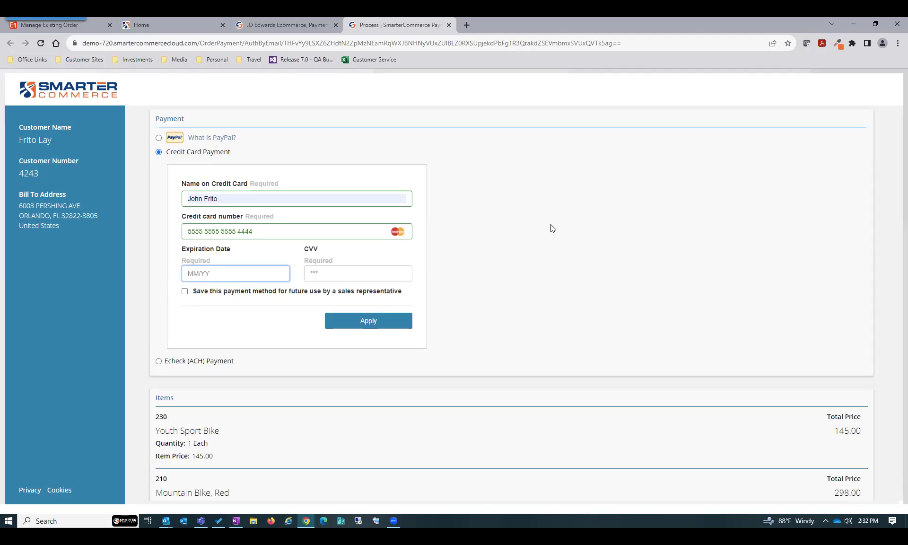
text(11 / )
text(2)
text(123)
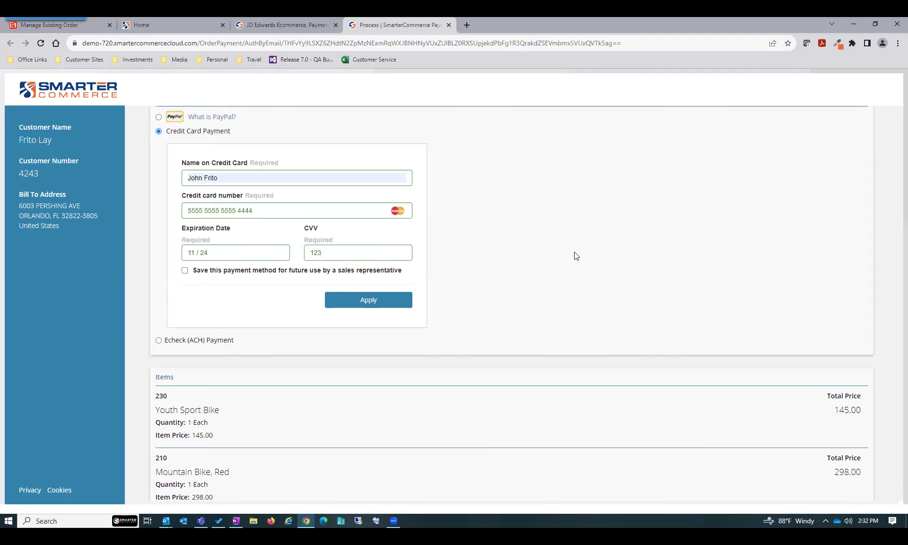
Tick Save this payment method so the card is kept for future use
scroll(244, 318, down, 2)
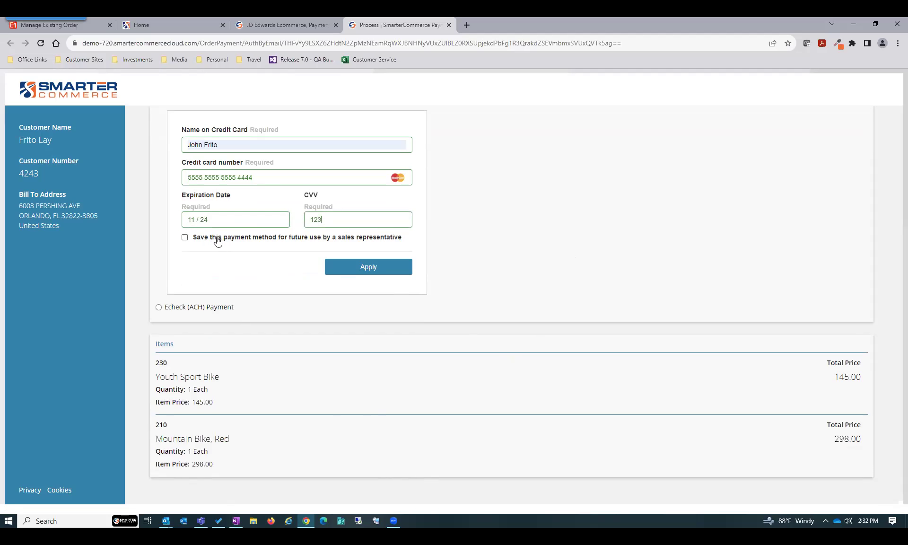
click(185, 237)
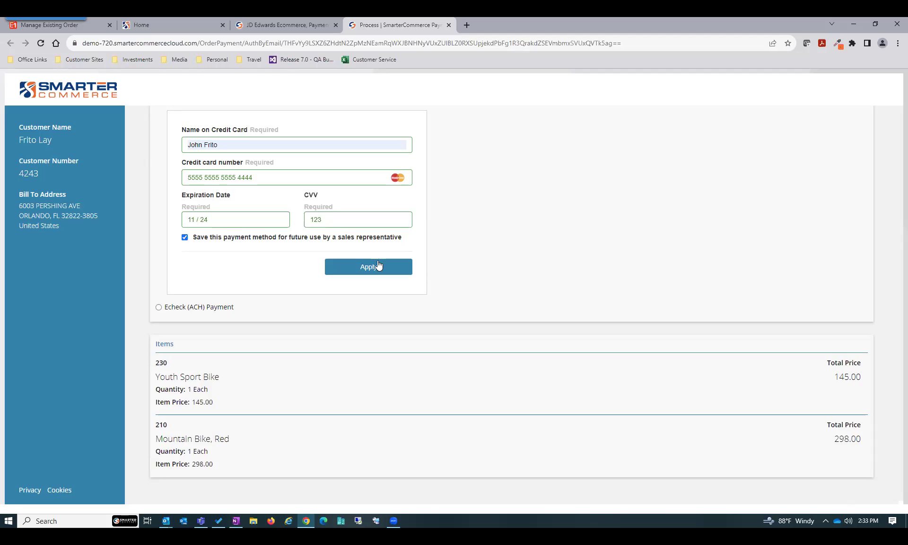
click(186, 238)
Apply the card, decline Chrome's save-card offer, process the 532.63 payment, and close the tab
click(331, 271)
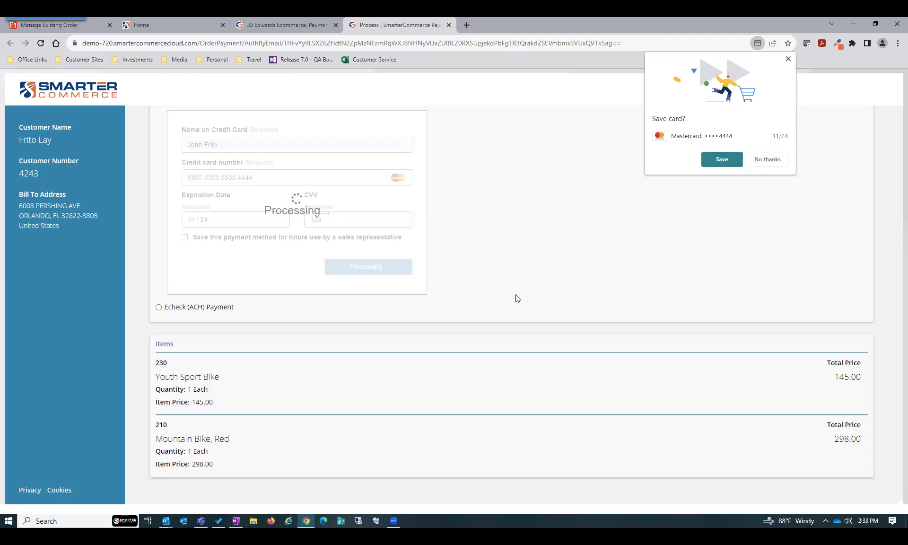
click(768, 161)
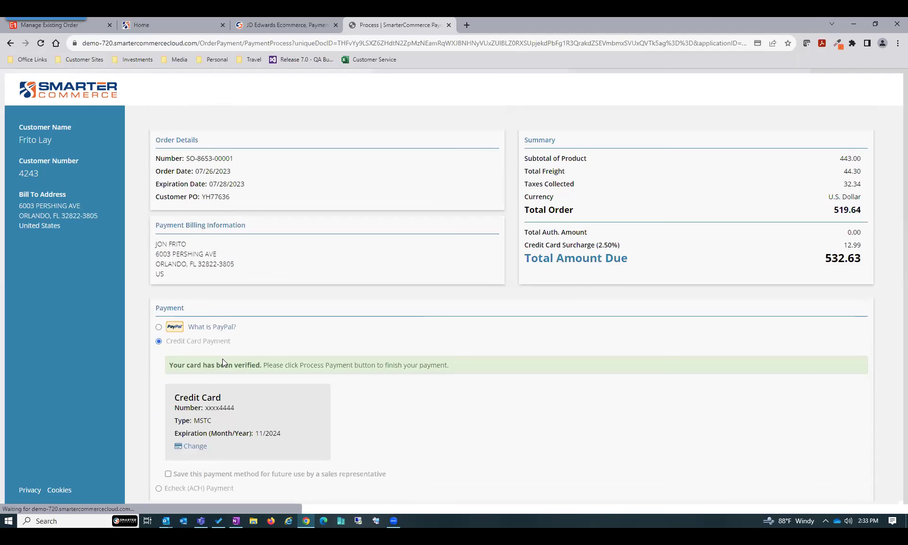
scroll(222, 359, down, 3)
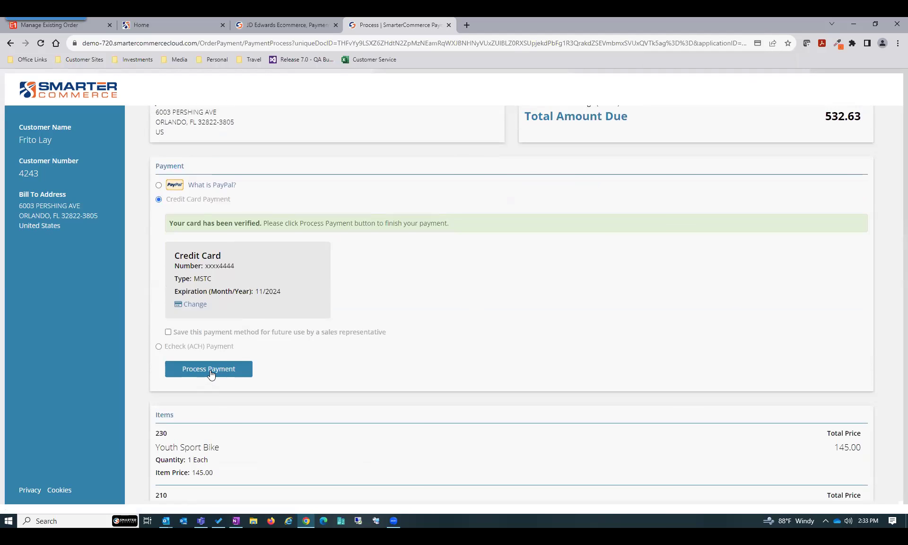
click(211, 374)
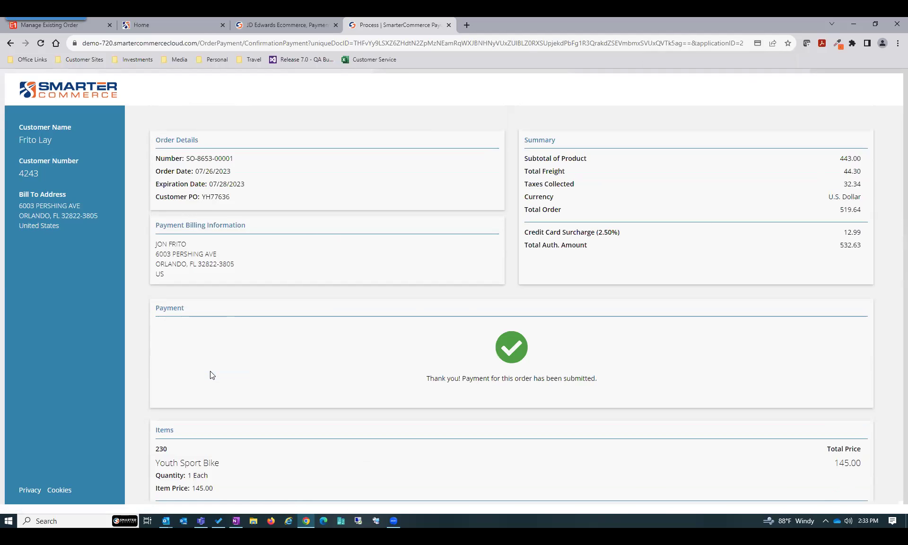
click(449, 25)
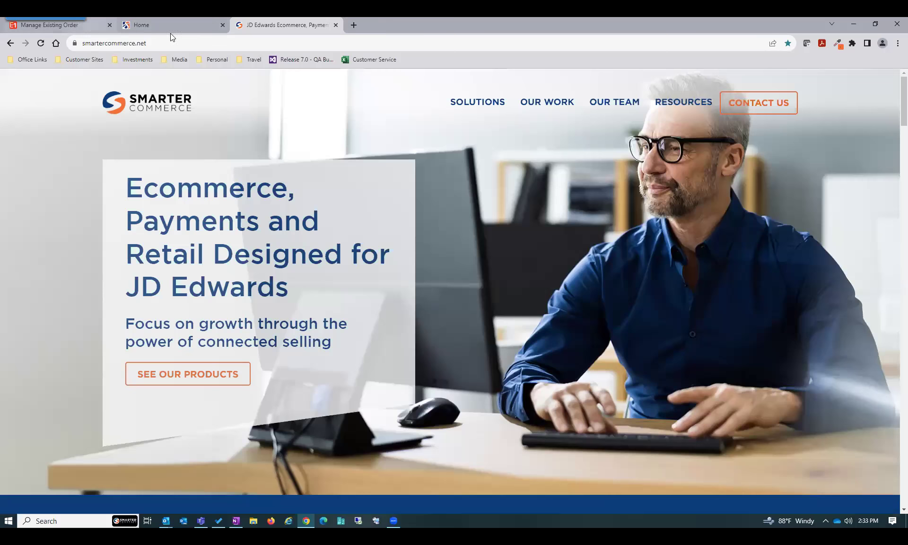
From Manage Existing Order, run Retreive Auth By Email Payments via the Navigator with BraintreeTest
click(88, 23)
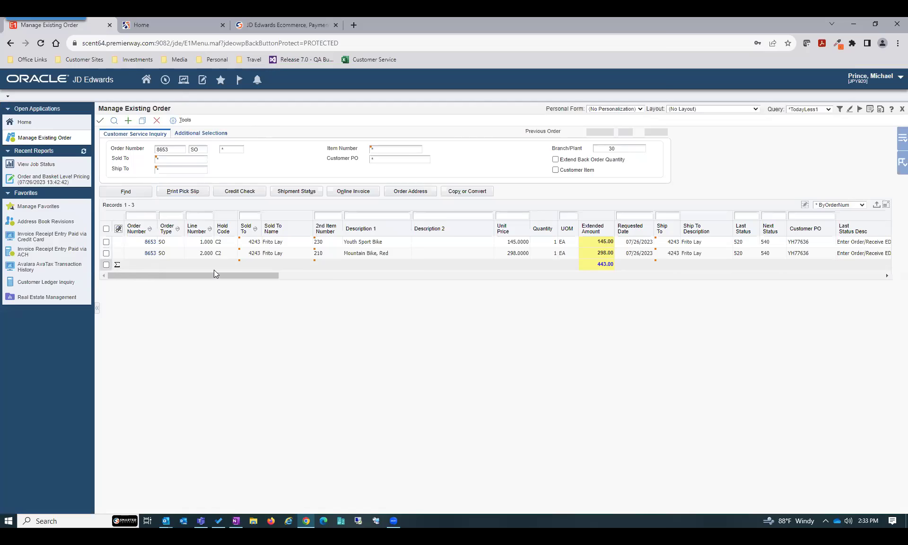
click(165, 81)
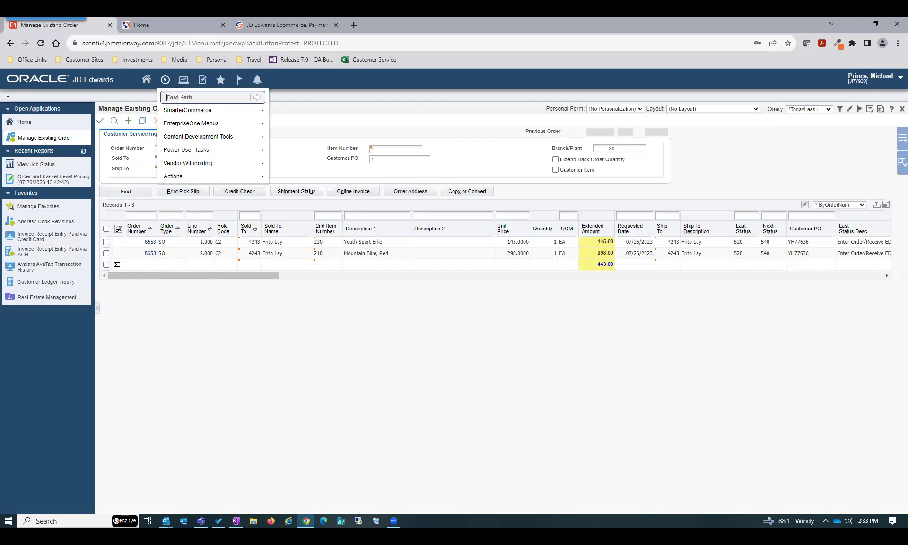
mouse_move(239, 112)
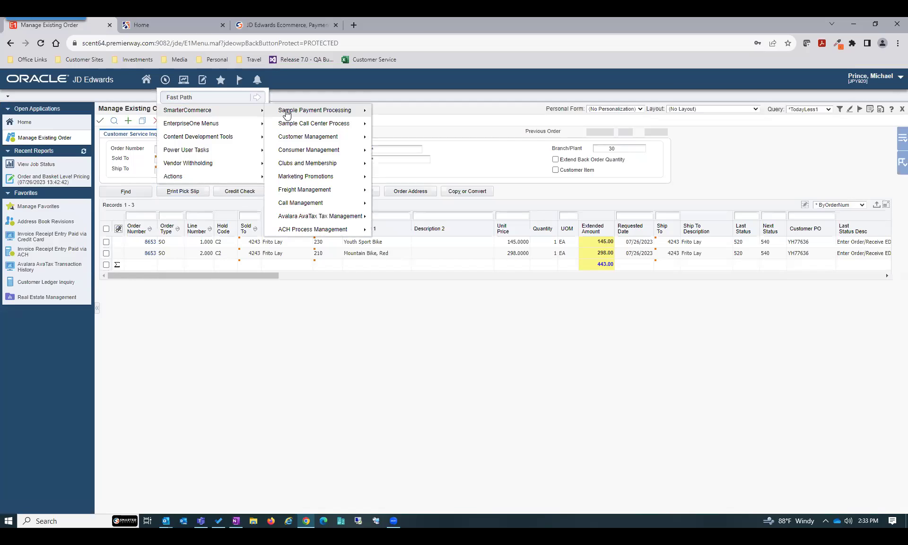
mouse_move(279, 111)
mouse_move(410, 179)
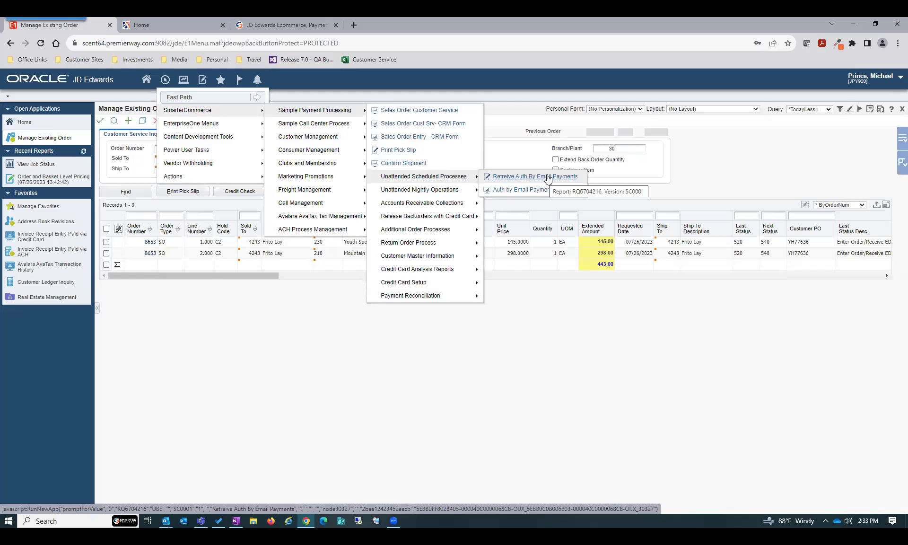
click(548, 177)
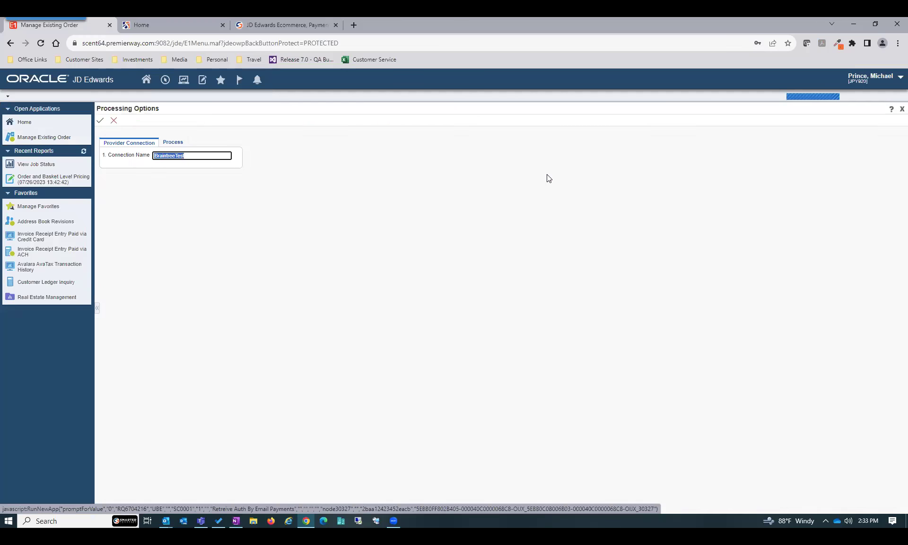
click(101, 124)
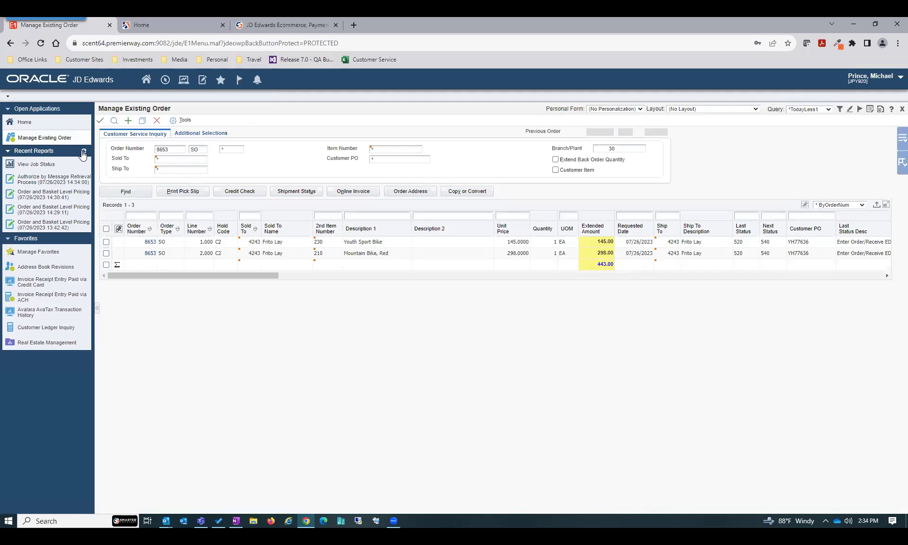
Refresh order 8653 so both lines show status 520/540 with the C2 hold cleared
click(114, 122)
Start a Frito Lay sales order with its customer PO, saving past the duplicate-PO warning
click(128, 122)
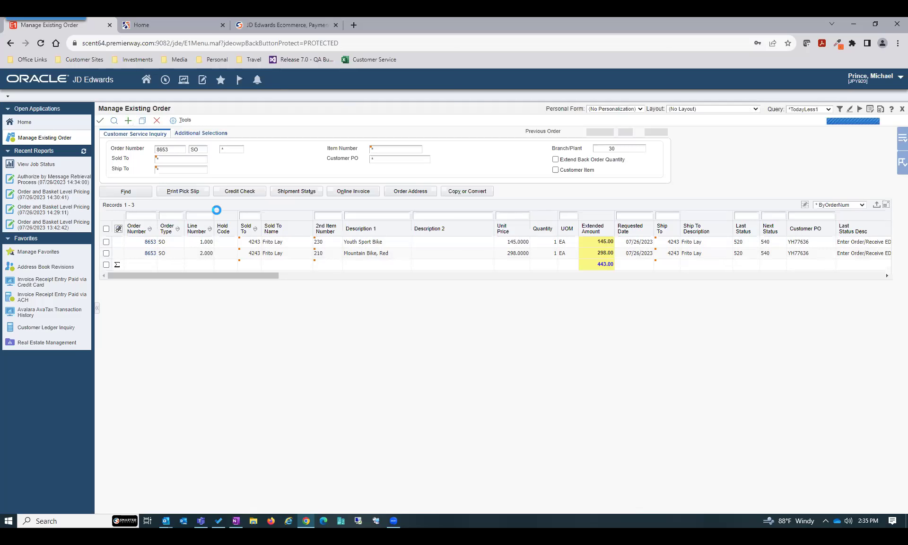
text(4243)
key(Tab)
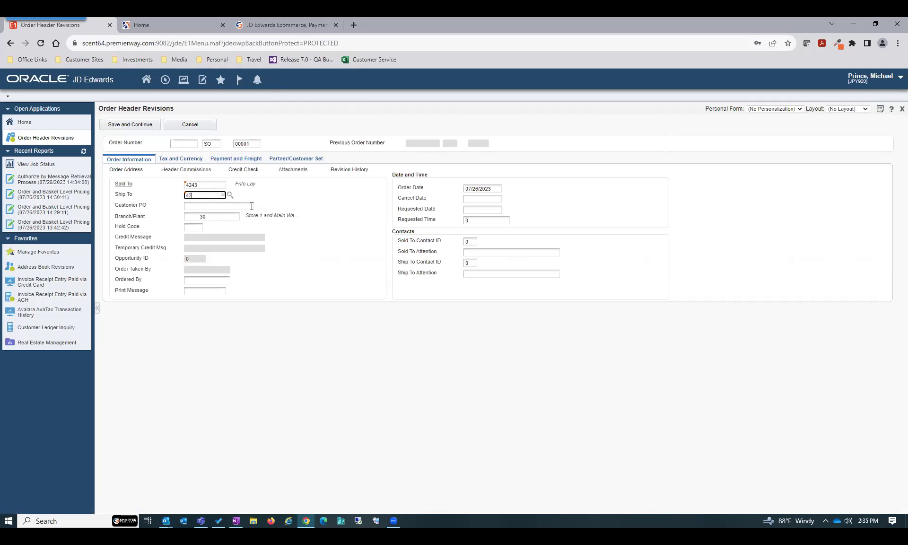
click(251, 206)
text(UJ78377)
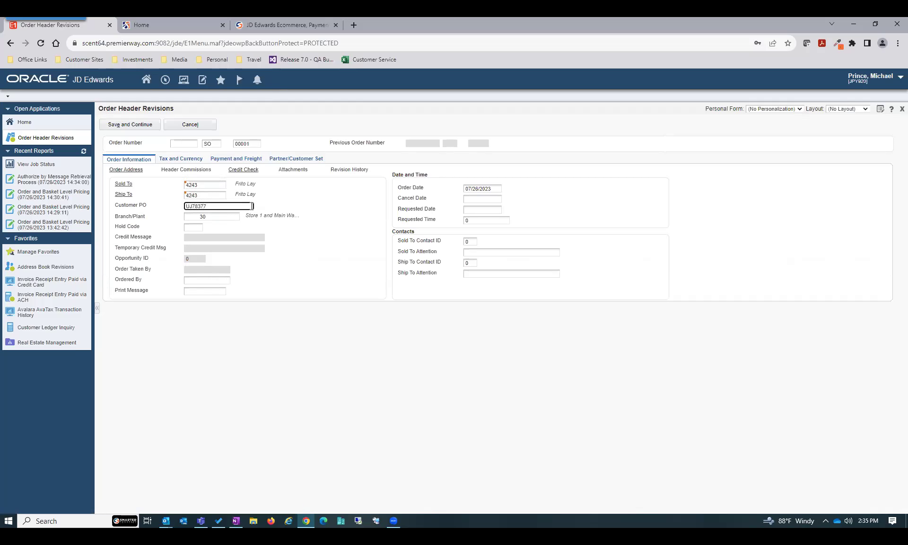
click(125, 126)
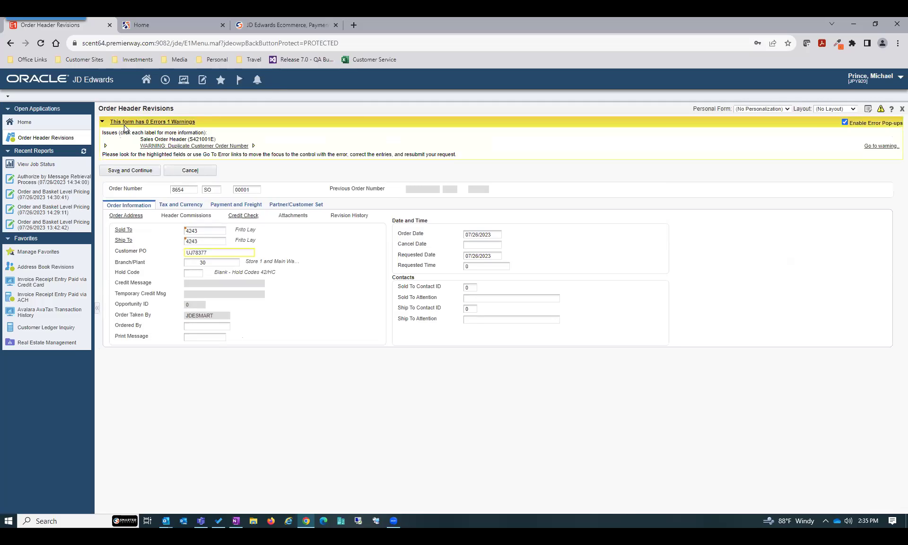
click(130, 170)
Add item 221 (Touring Bike) and item 210 (red Mountain Bike), then submit the order
click(168, 315)
text(221)
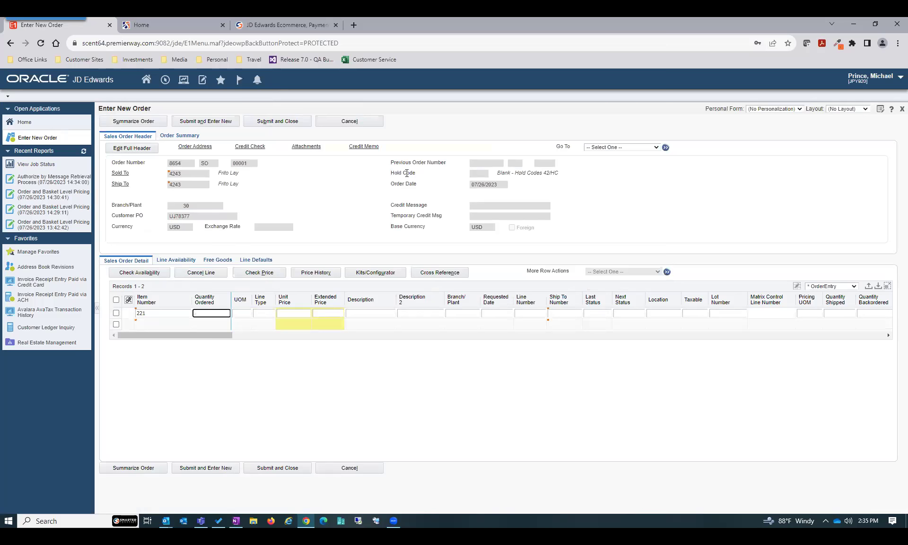
key(Down)
text(210)
key(Tab)
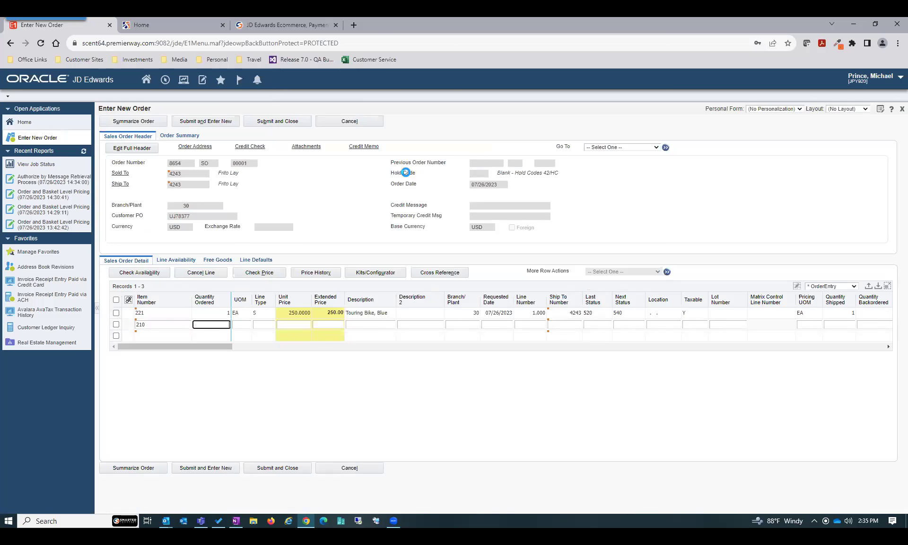
key(Down)
click(290, 122)
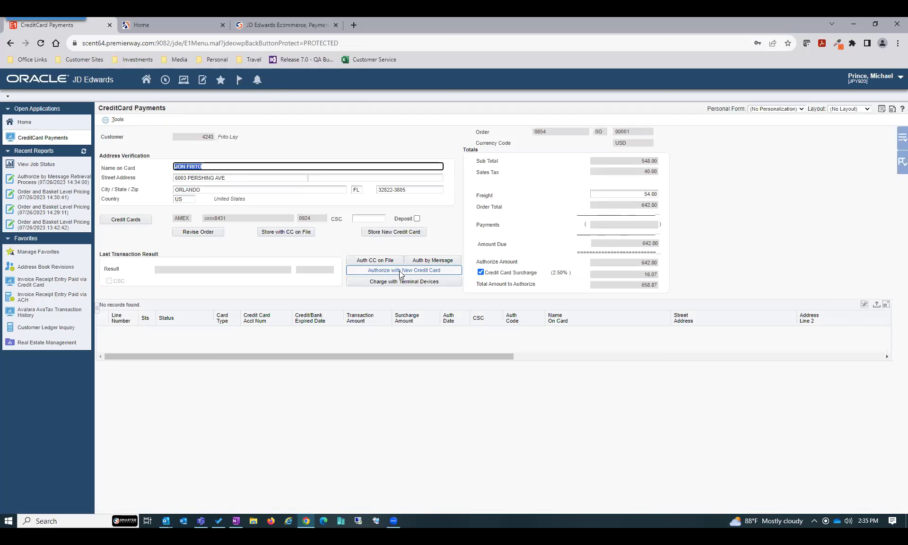
Authorize order 8654's 658.87 total, including the 16.07 surcharge, with a new credit card
click(400, 272)
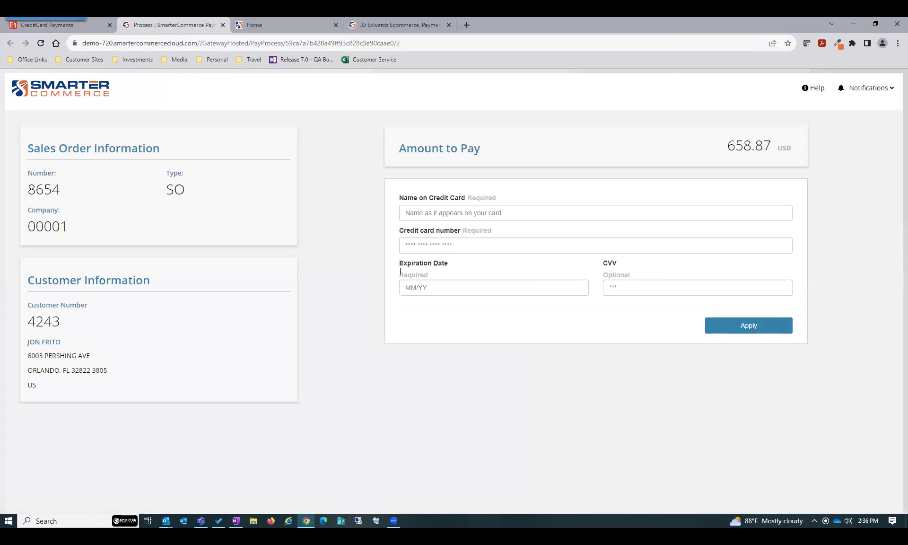
Pay with a Visa card: cardholder name, card number, expiry 10/24 and security code, then apply
click(476, 213)
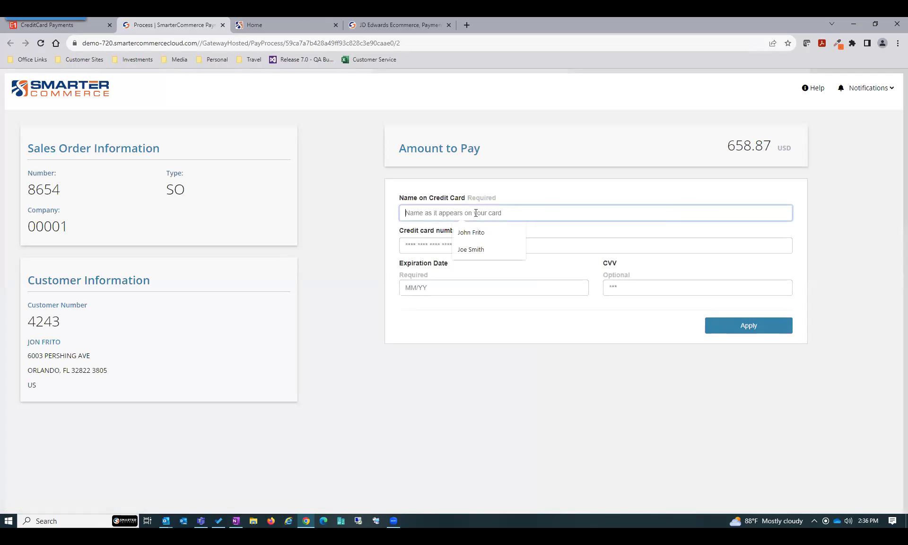
click(476, 250)
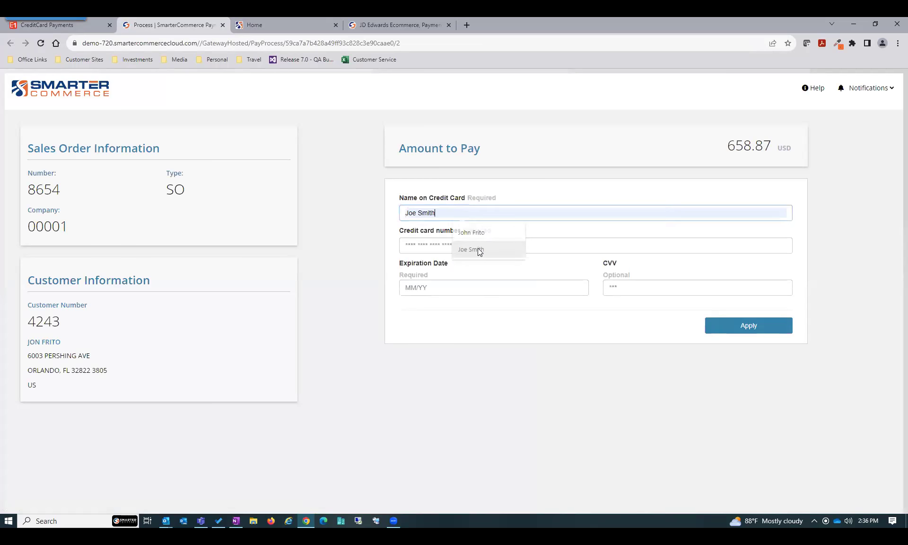
click(482, 244)
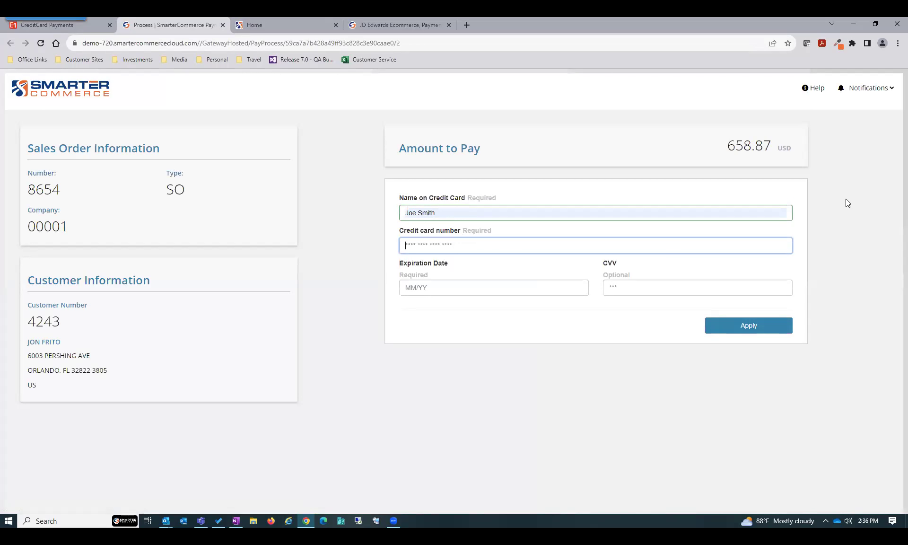
text(4111 1111 1111 1111)
key(Tab)
text(10 / )
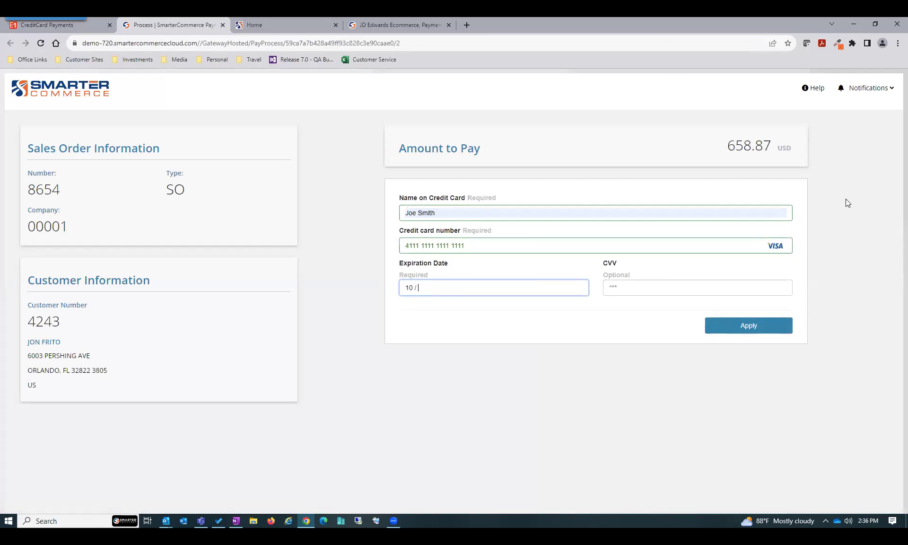
text(24)
key(Tab)
text(123)
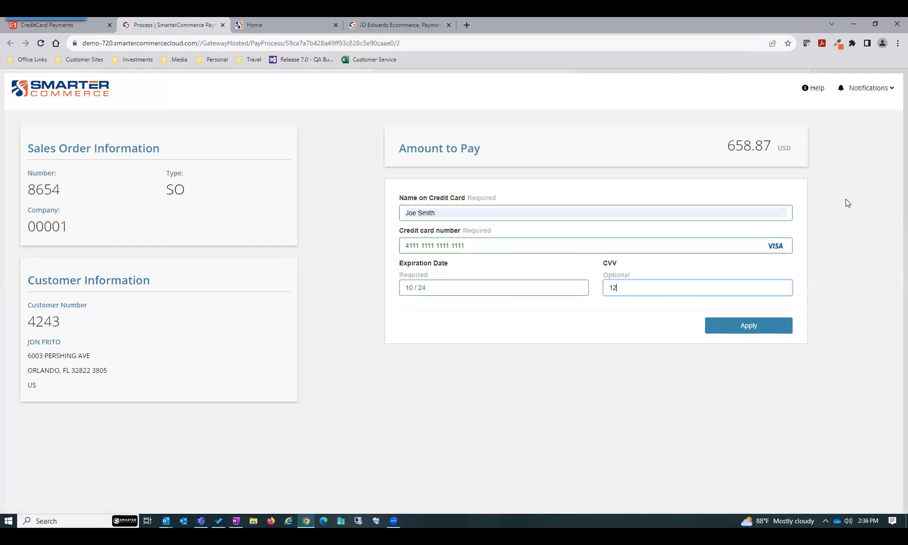
click(751, 325)
click(775, 164)
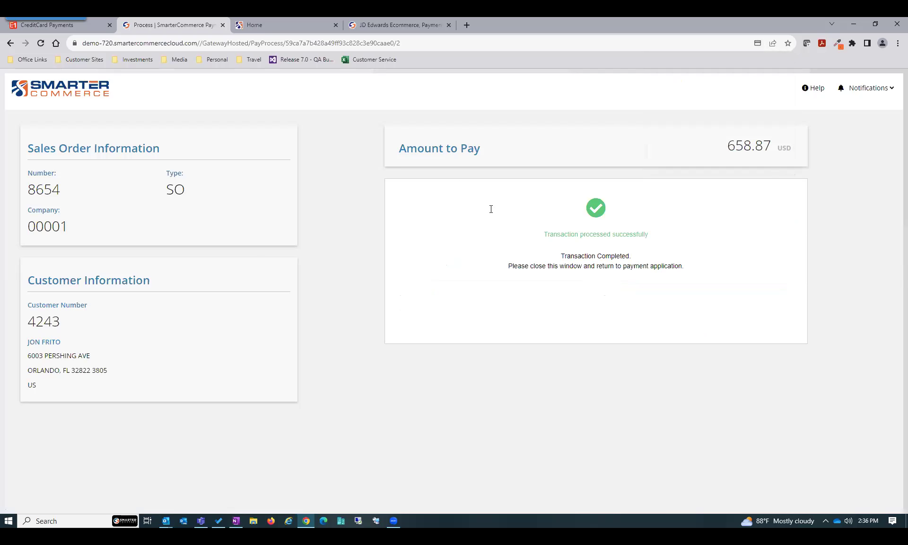
Close the payment page and Update Info to record the 658.87 Visa authorization
click(222, 26)
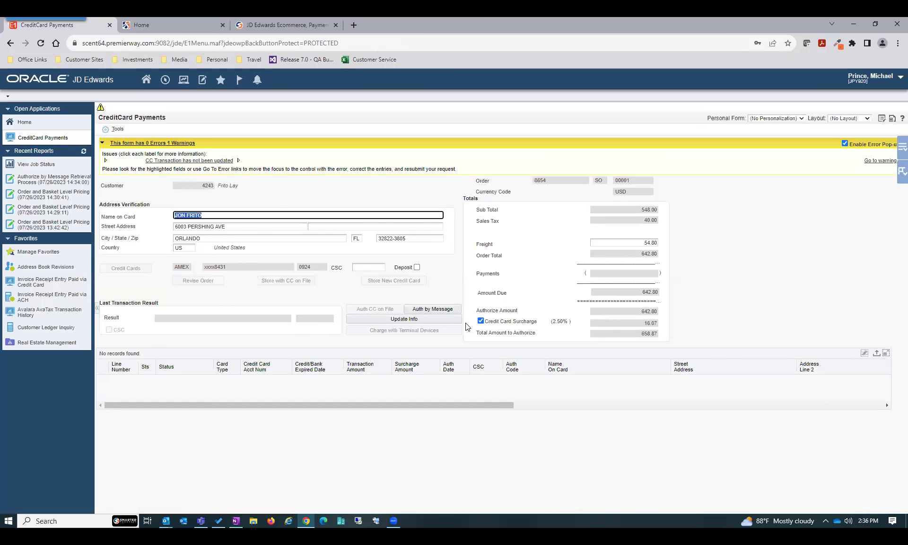
click(417, 320)
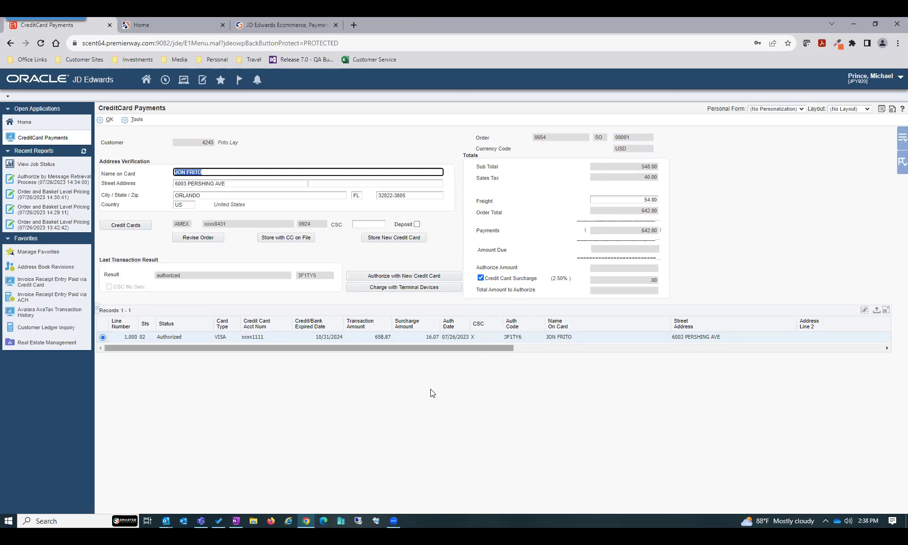
Close the CreditCard Payments form and switch to the Outlook confirmation email
click(105, 123)
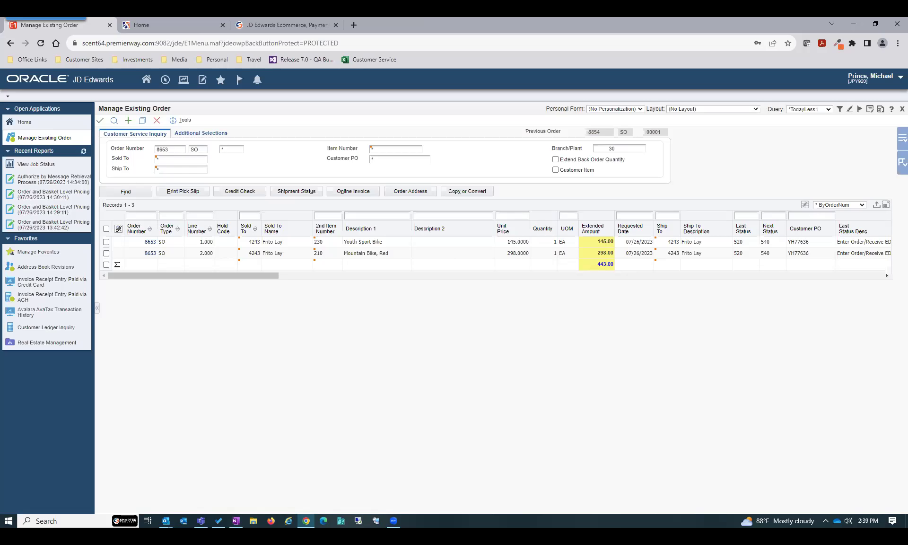
key(alt+Tab)
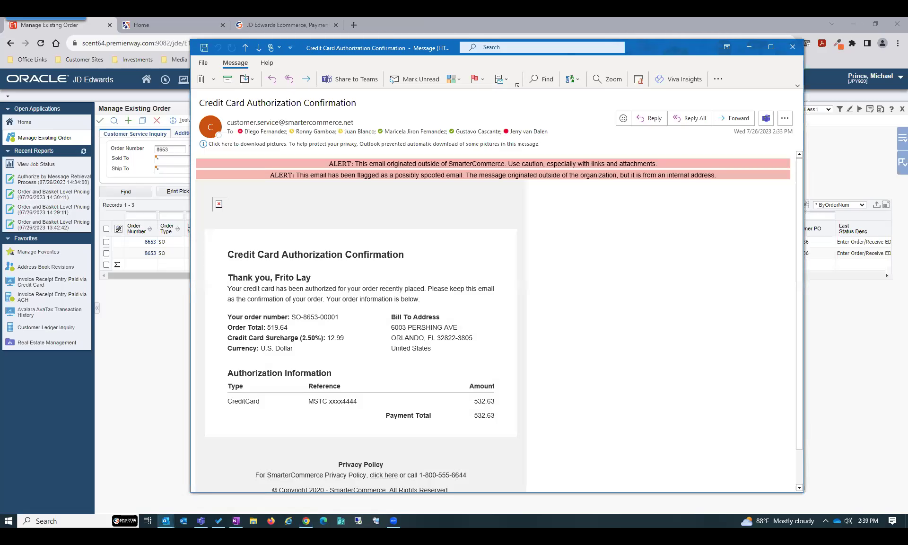
Highlight the 519.64 order total, surcharge and 532.63 payment total, then close the email
drag(229, 255, 434, 328)
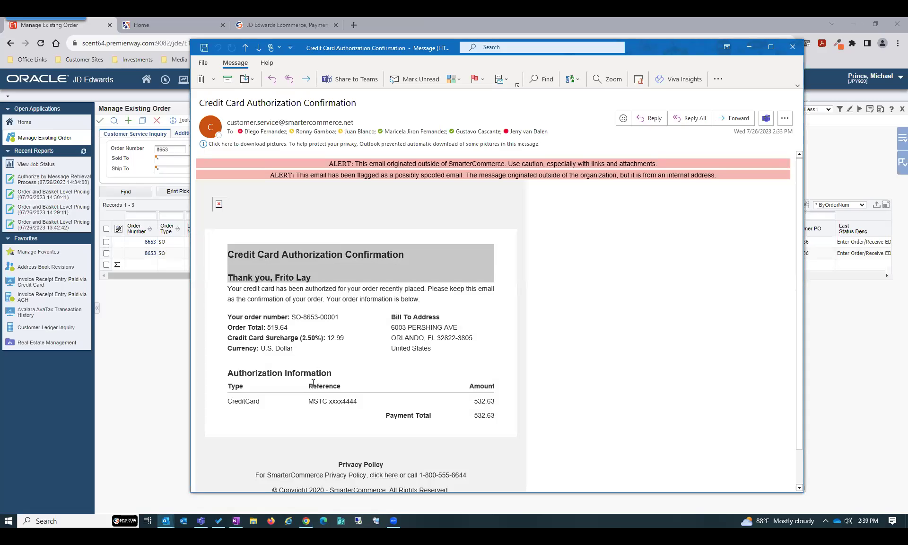
double_click(273, 327)
drag(328, 338, 356, 347)
drag(471, 416, 497, 416)
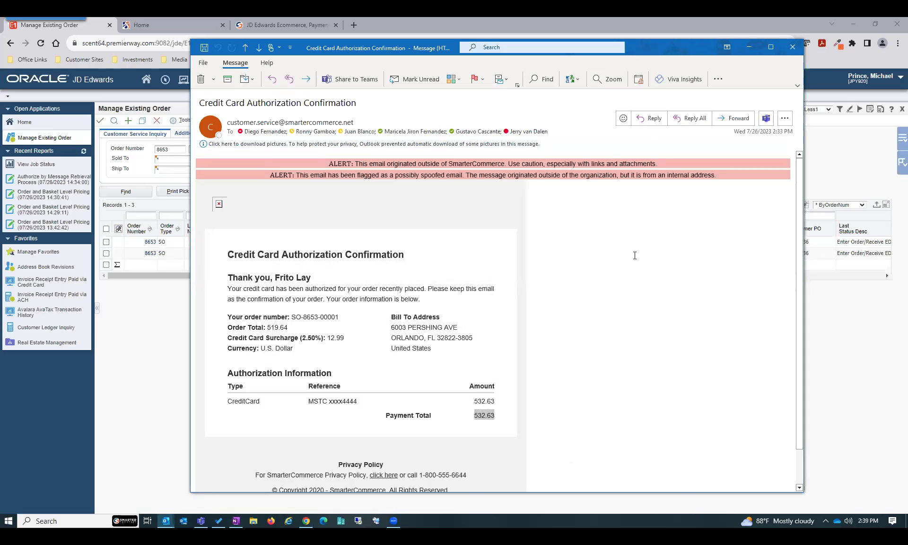
click(792, 47)
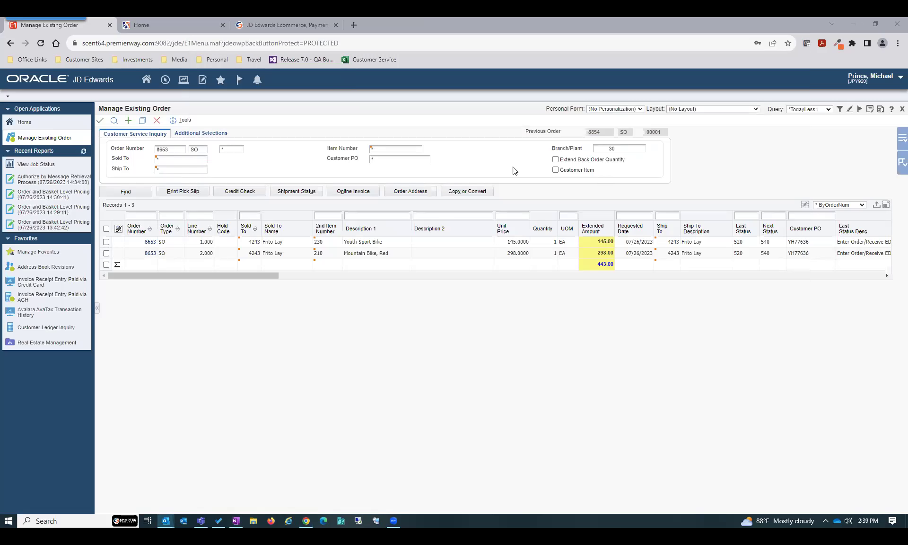
Close the order inquiry, returning to the Manage Existing Order list of orders 8647–8653
click(158, 120)
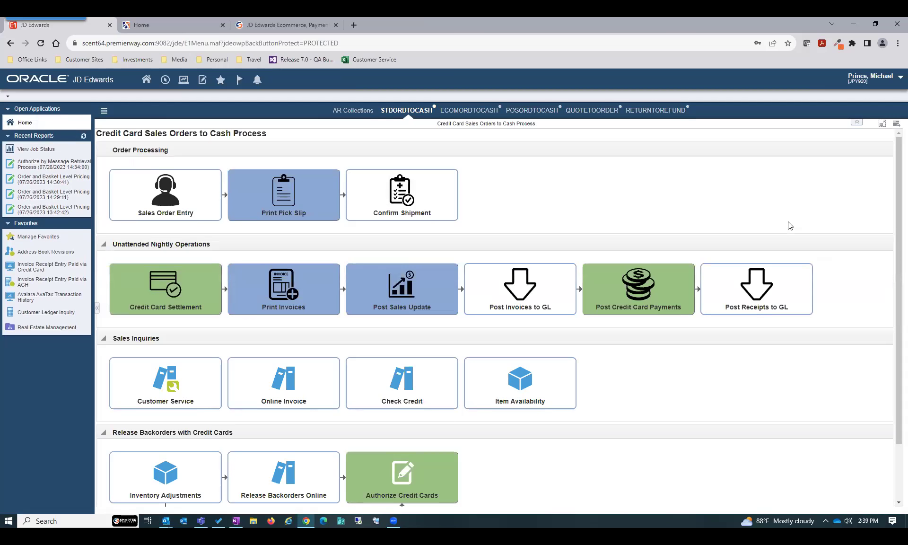
mouse_move(169, 282)
Select order 8652's line in the order inquiry and return to the home springboard
click(172, 398)
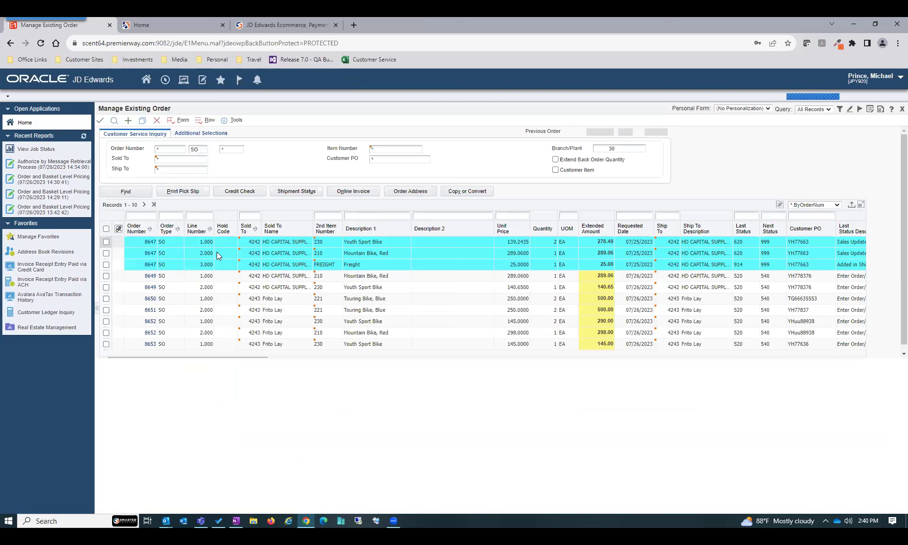
click(107, 322)
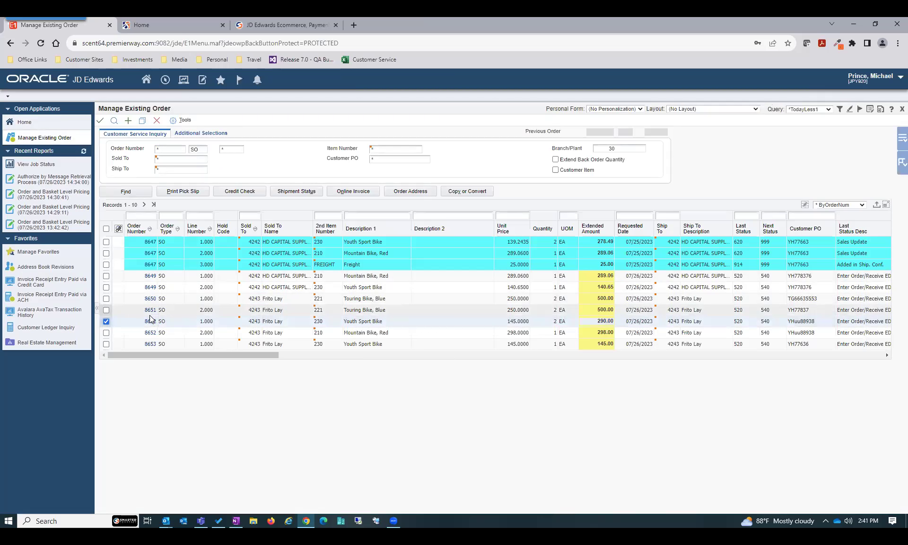
click(146, 81)
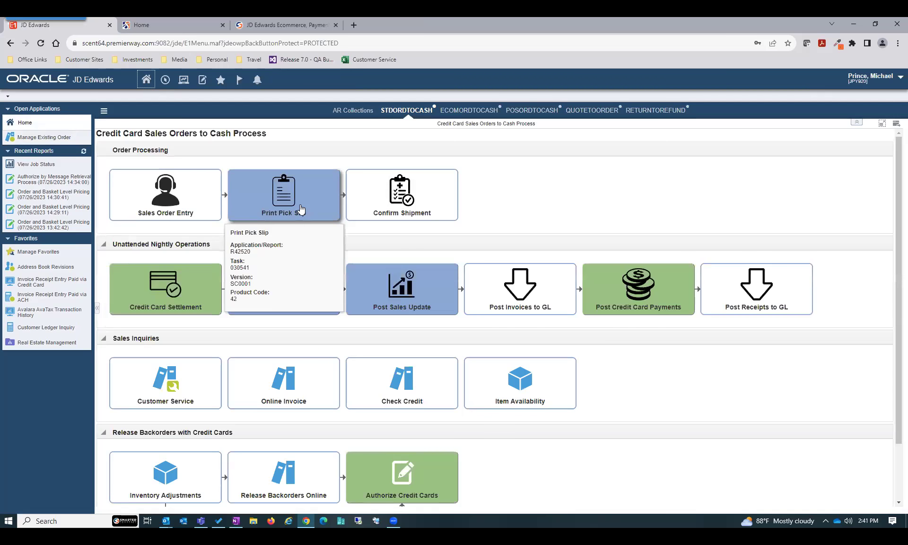
Launch Print Pick Slips with data selection, comparing the document number to a literal value
click(301, 209)
click(114, 148)
click(124, 120)
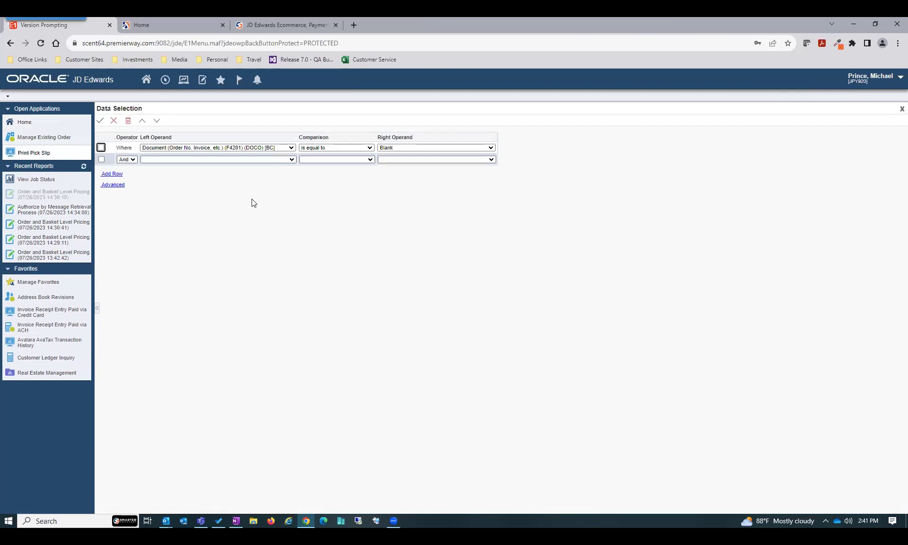
click(408, 149)
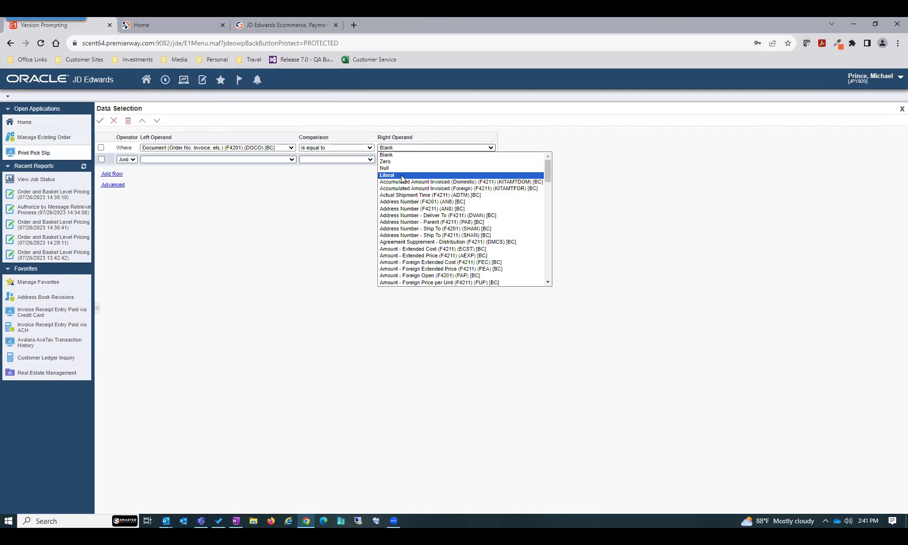
click(403, 175)
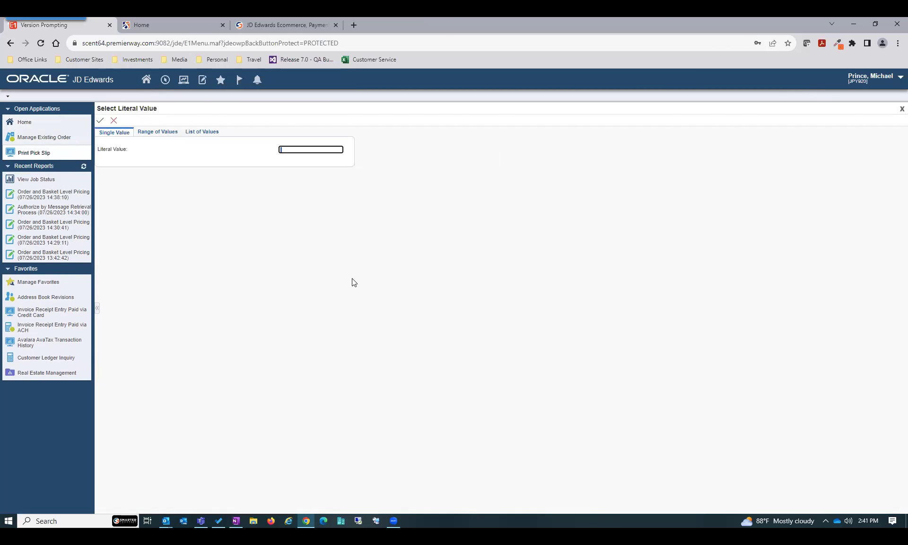
Check order 8652 in Manage Existing Order, then return to the pick slip value entry
click(183, 79)
click(192, 107)
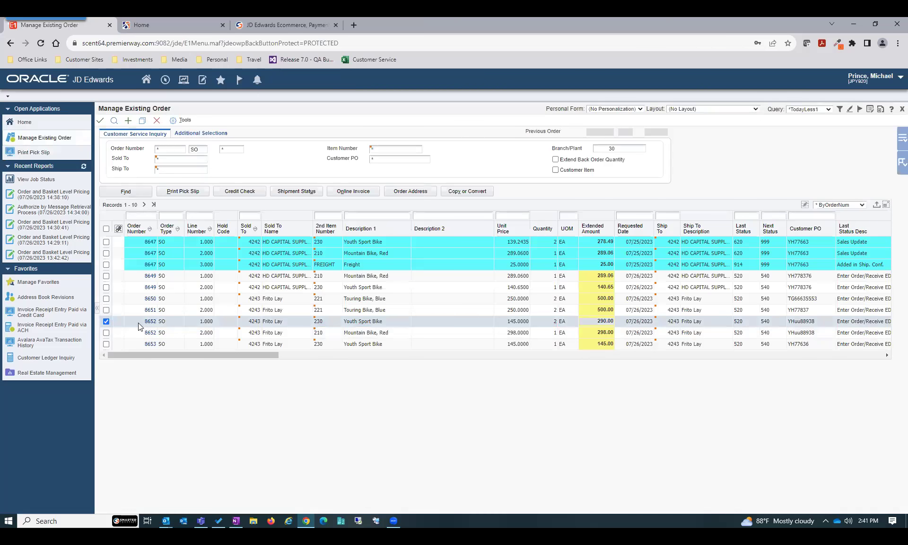
click(139, 322)
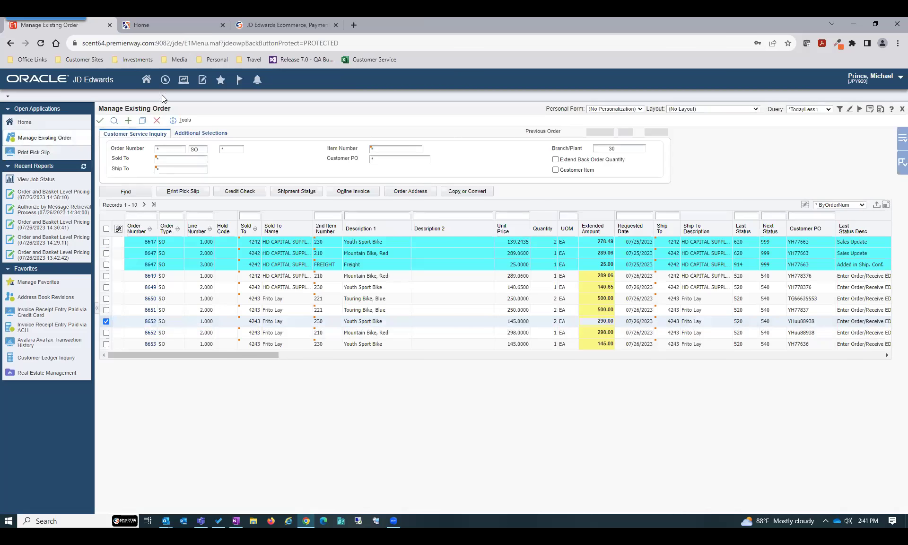
click(184, 80)
click(198, 92)
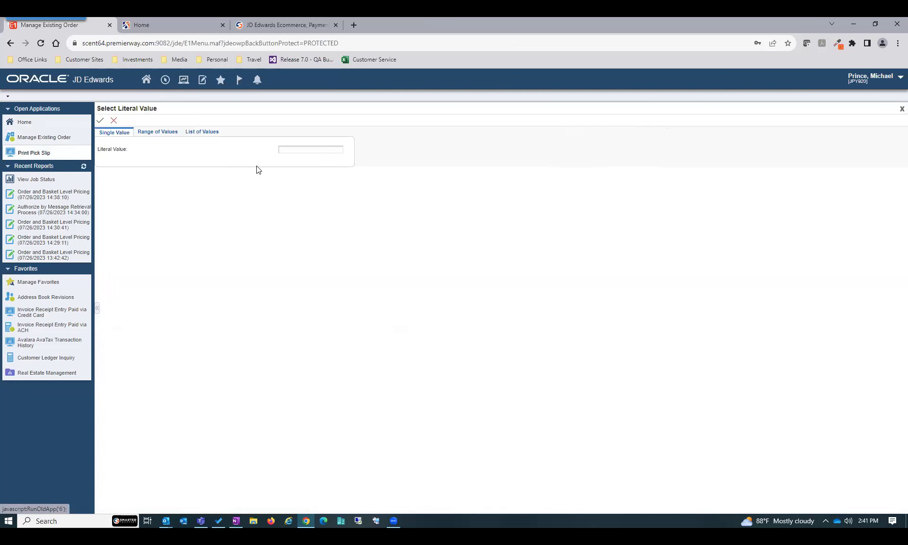
Submit Print Pick Slips for order 8652, refresh Recent Reports, and return home
text(8652)
click(101, 121)
click(100, 122)
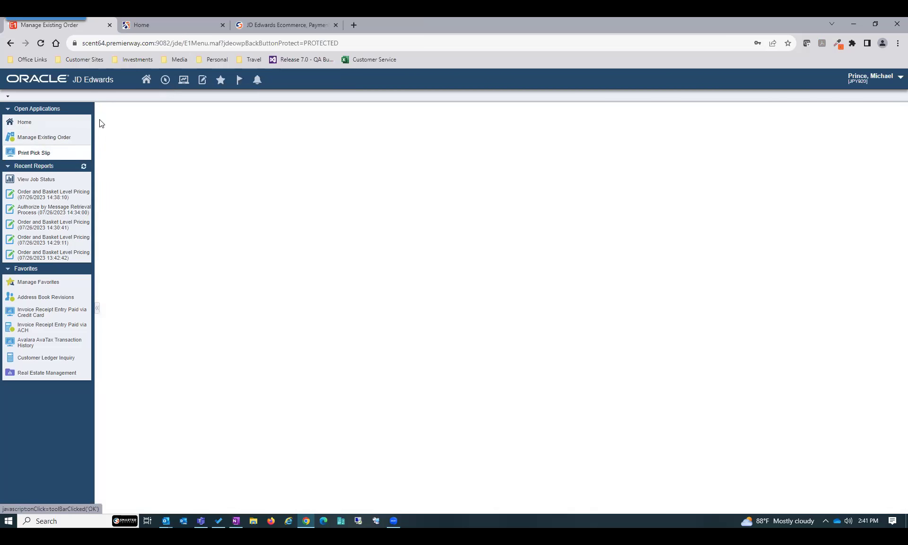
click(100, 122)
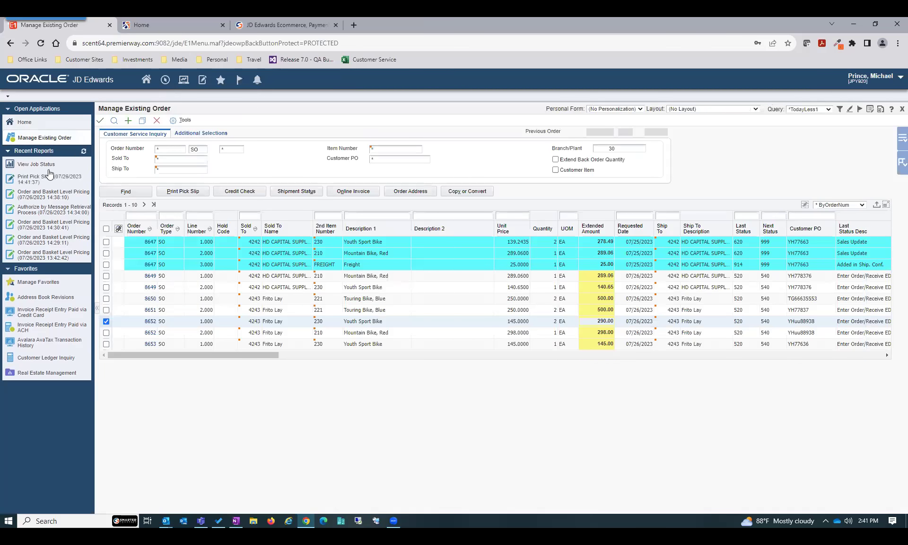
click(84, 152)
click(147, 80)
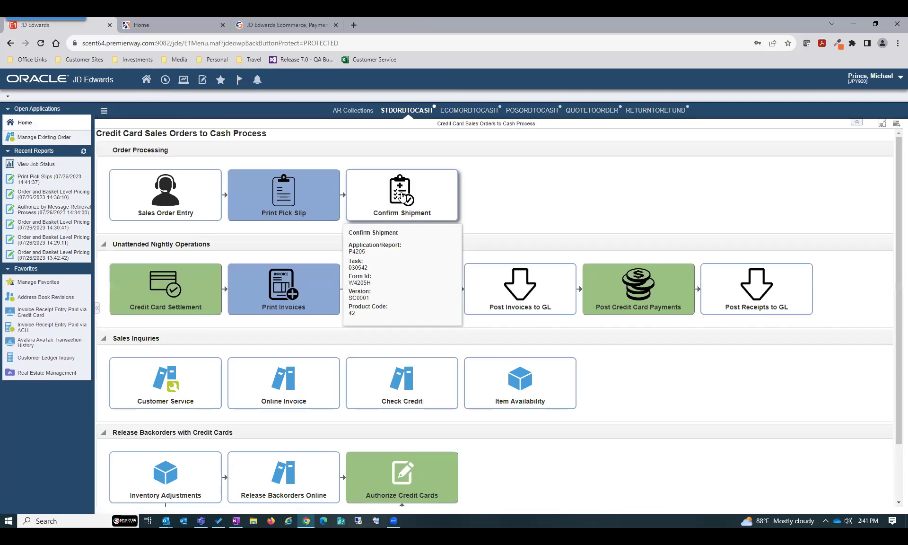
Find order 8652 in Confirm Shipment, confirm all shown rows, accept, and close the form
click(399, 196)
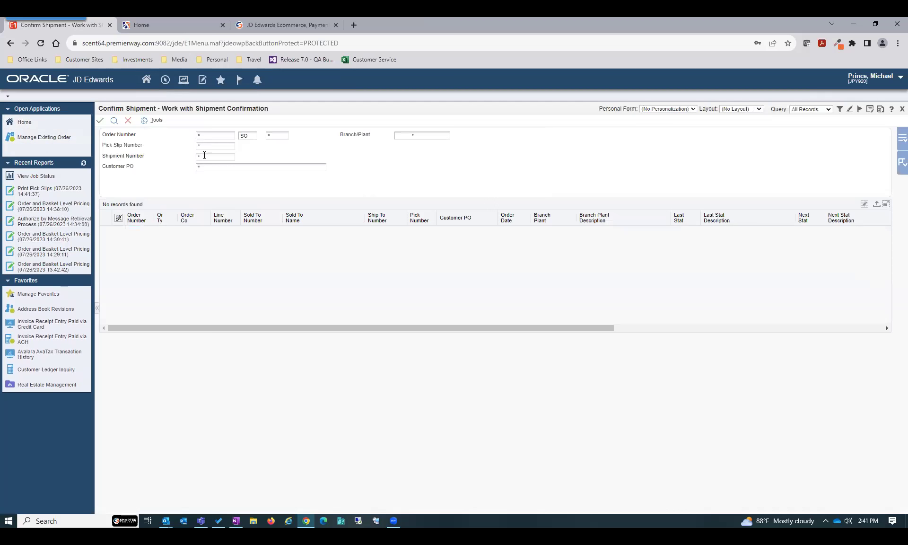
text(8652)
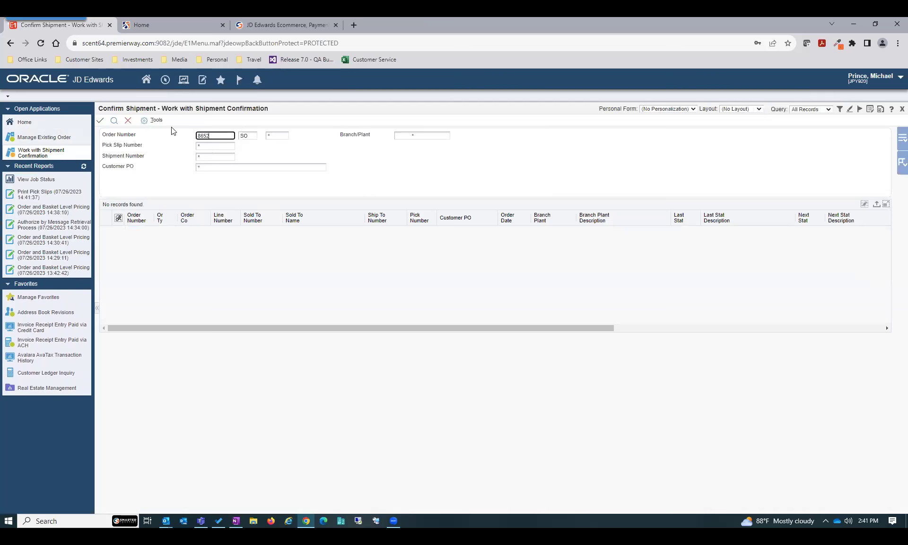
click(114, 121)
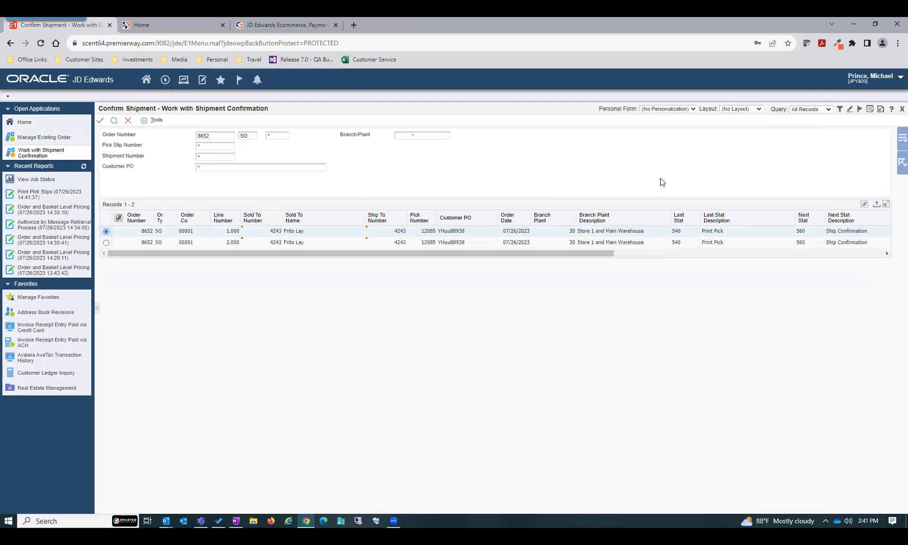
click(897, 163)
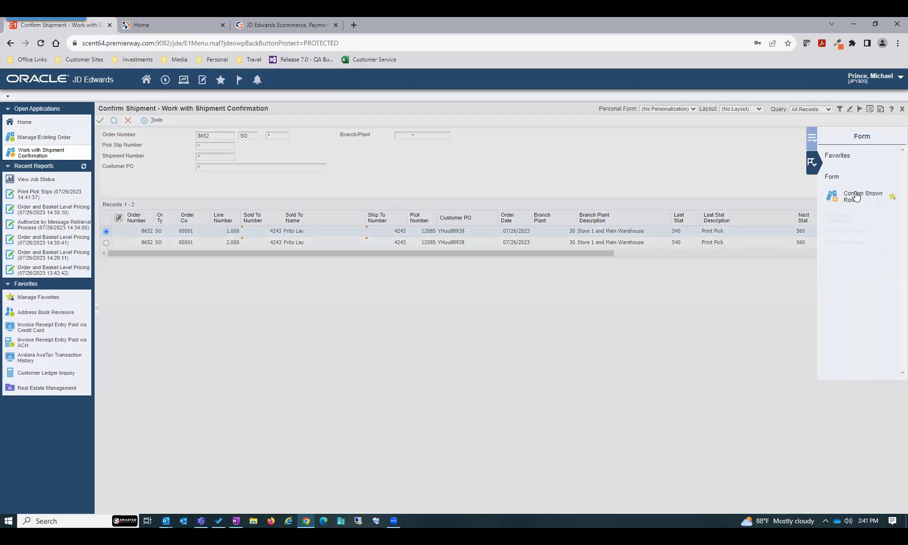
click(856, 196)
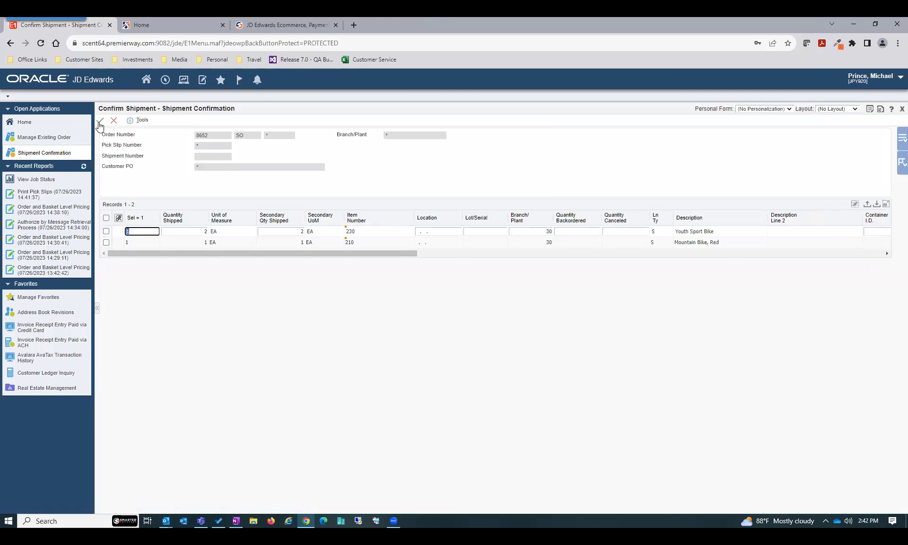
click(100, 121)
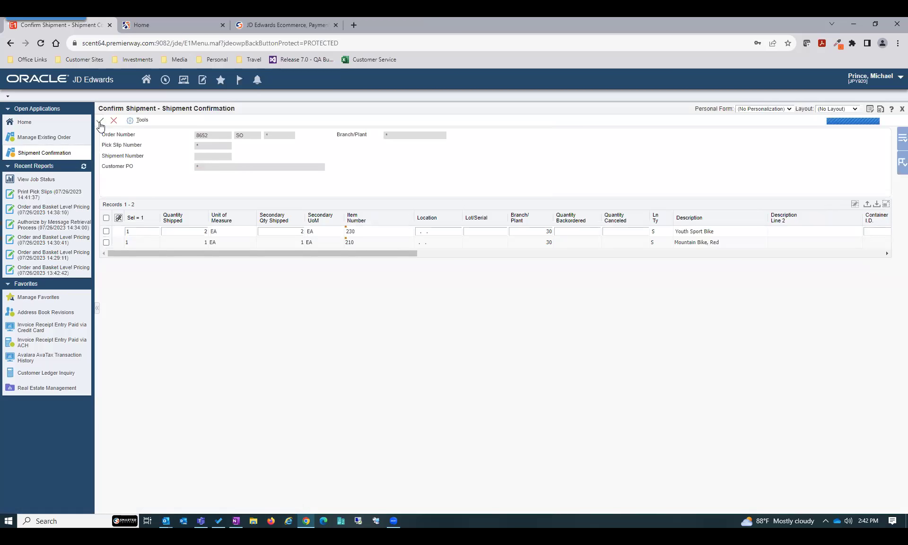
click(100, 122)
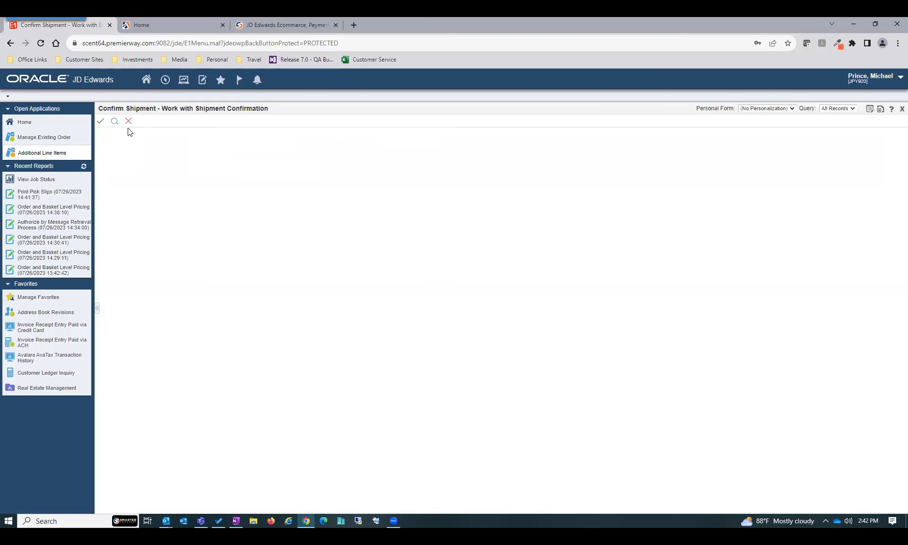
click(127, 122)
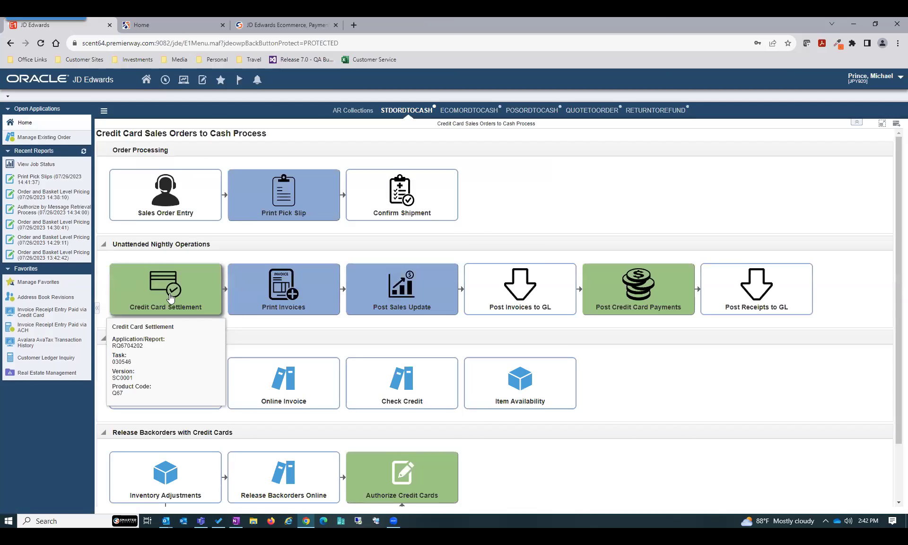
Submit Credit Card Settlement with data selection set to literal order 8652
click(171, 298)
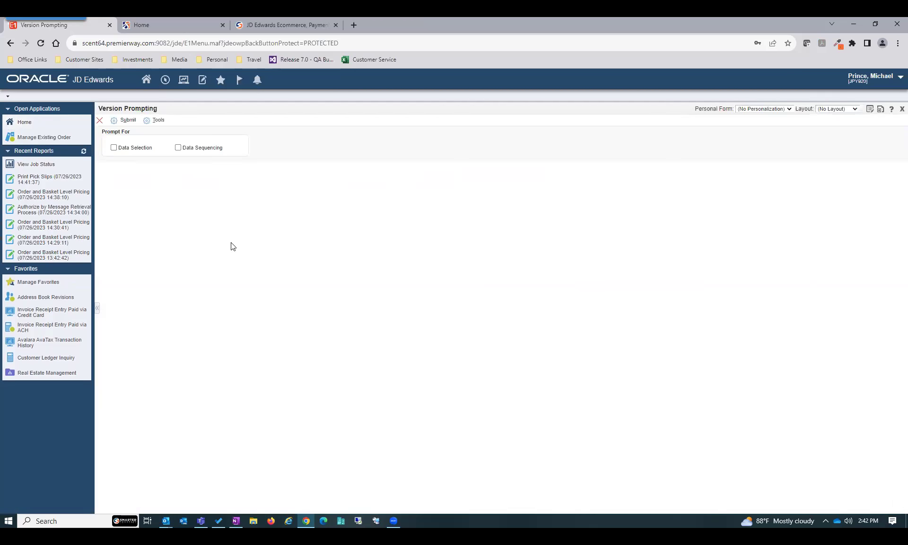
click(114, 147)
click(127, 120)
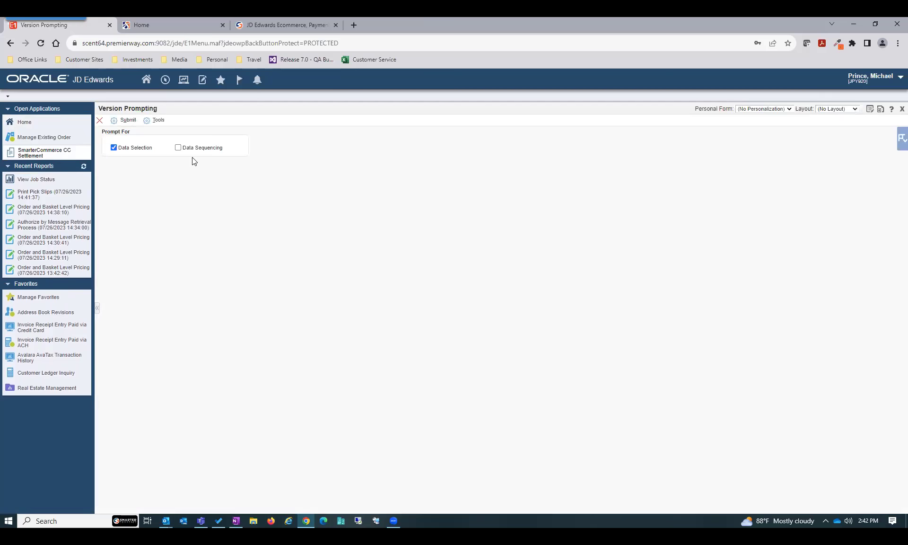
click(389, 148)
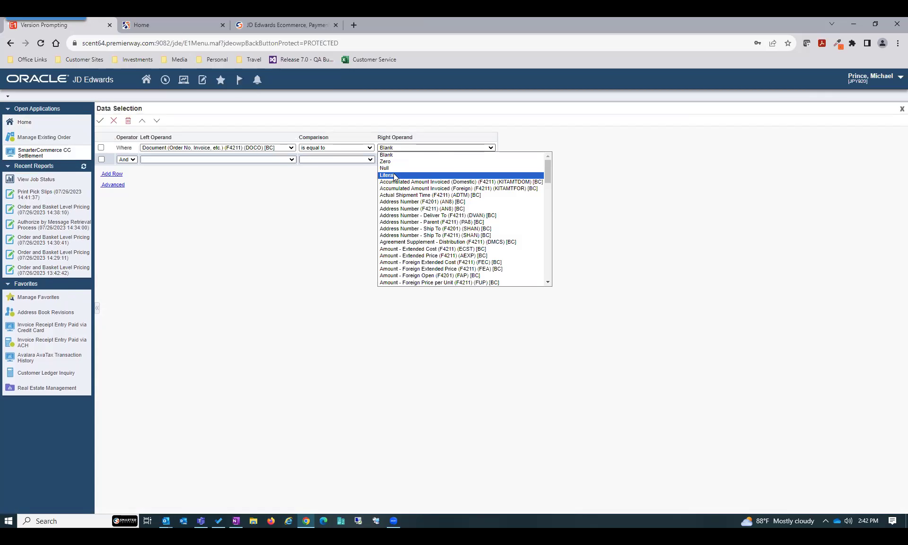
click(394, 169)
text(8652)
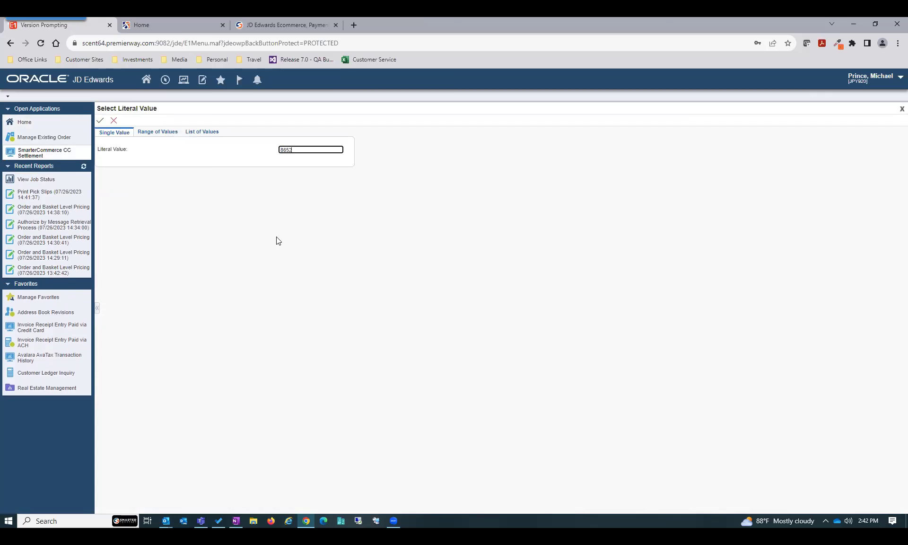
click(101, 120)
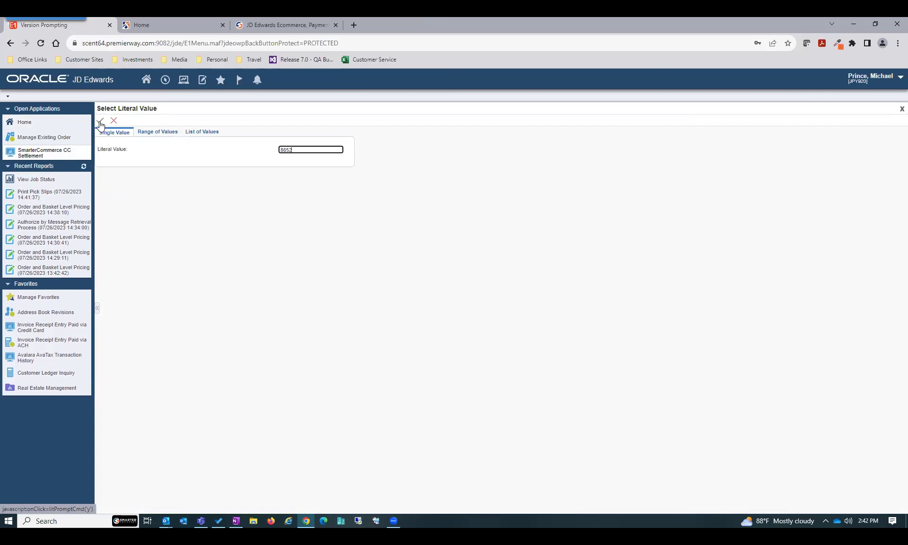
click(101, 121)
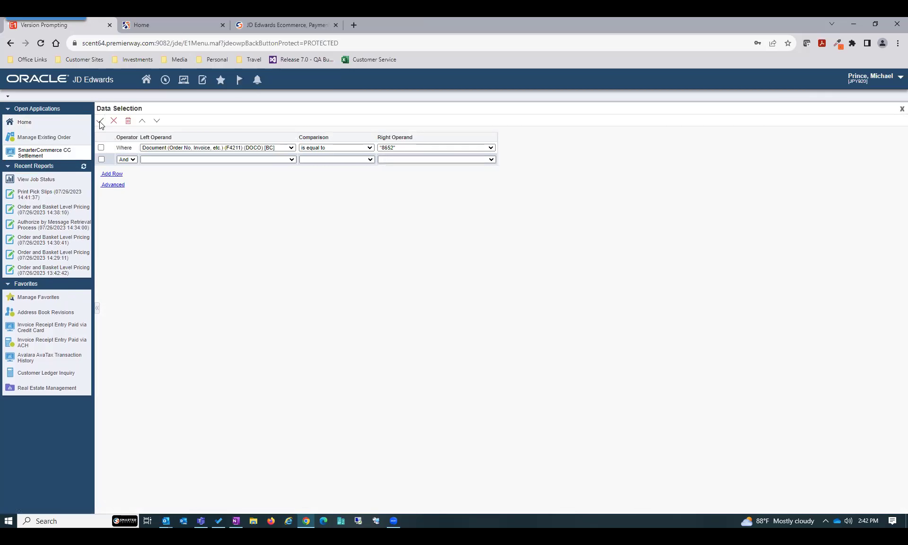
click(102, 121)
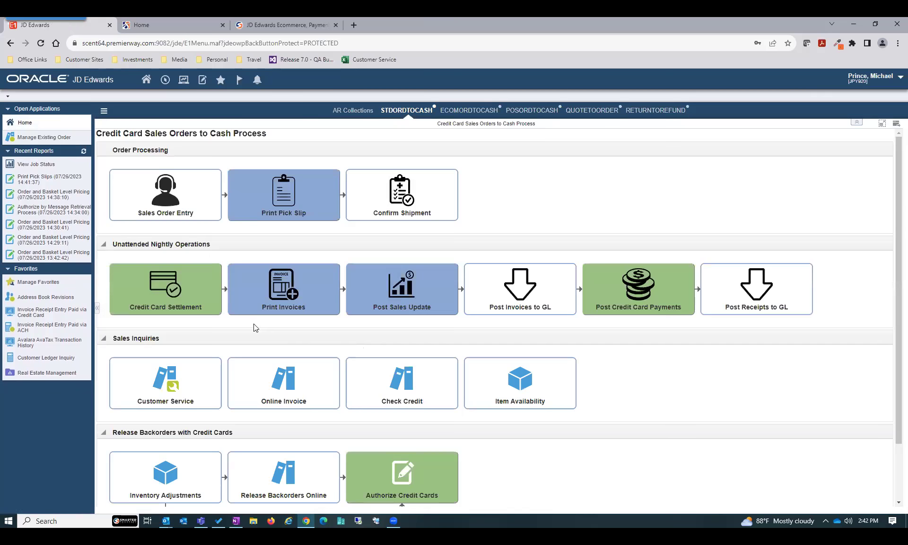
Refresh Recent Reports, open the Credit Card Batch Settlement Process job, and view its PDF
click(84, 152)
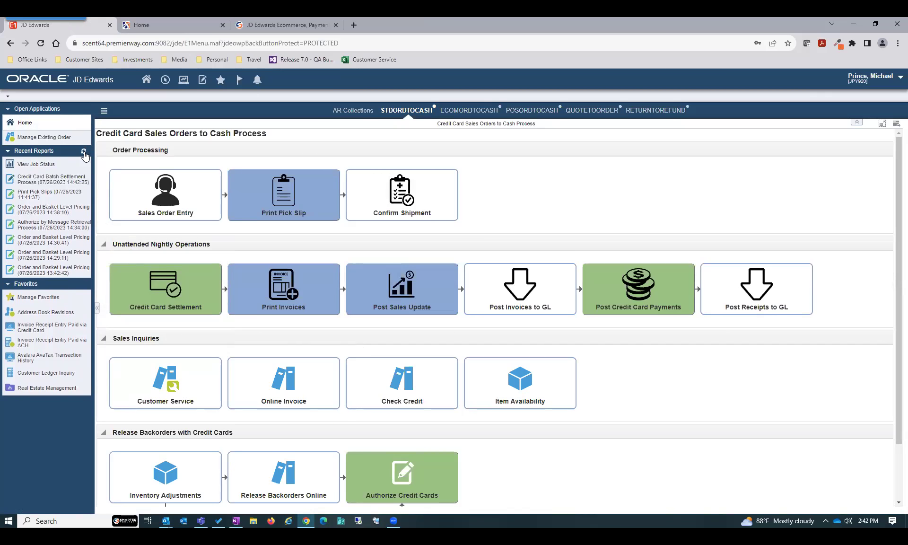
click(84, 153)
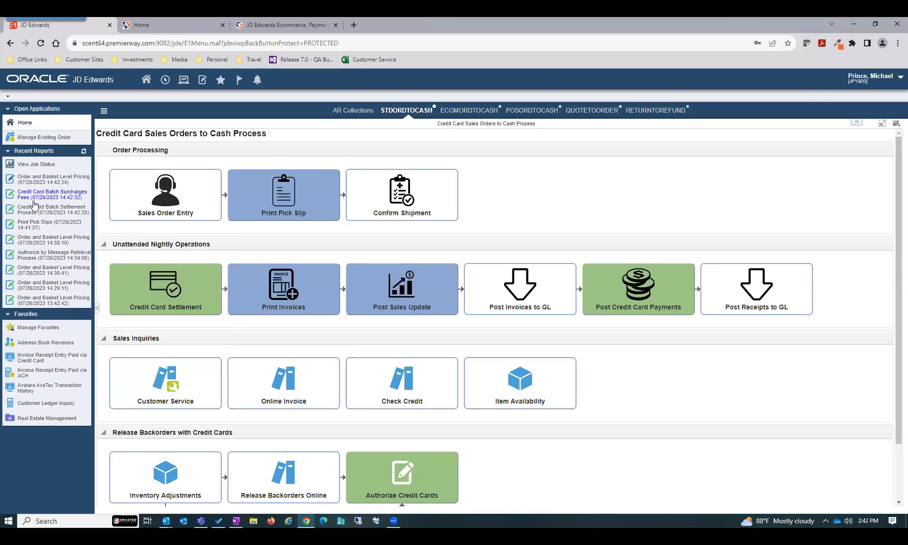
click(34, 208)
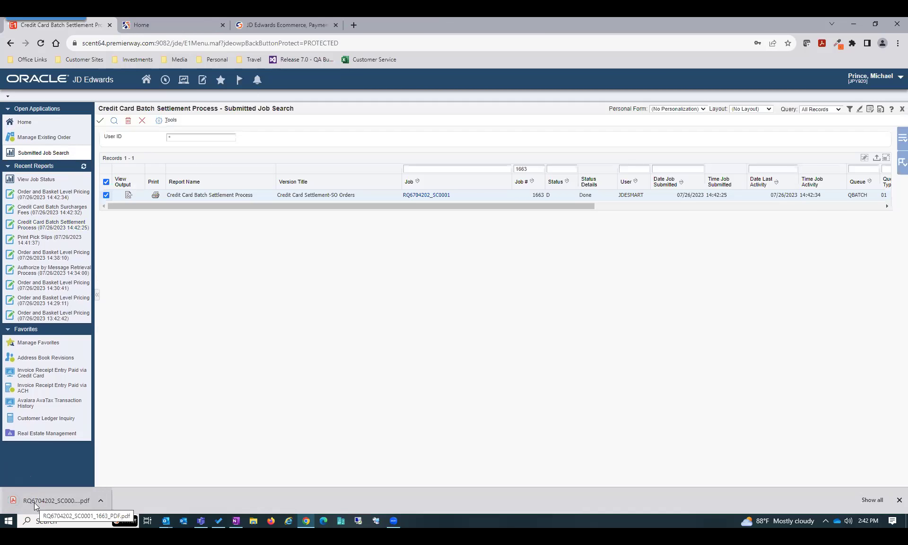
click(34, 503)
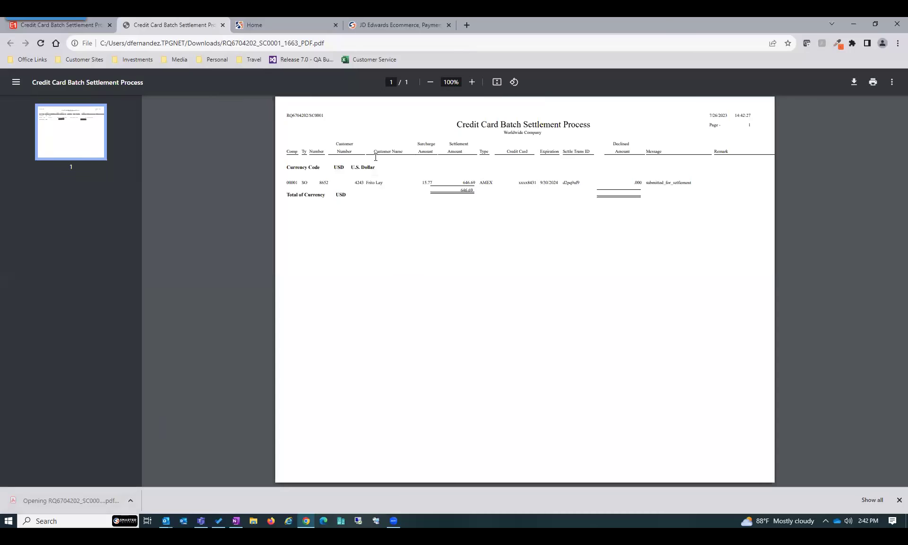
Zoom the settlement PDF, highlight order 8652's 646.69 amounts, and close the tab
click(472, 82)
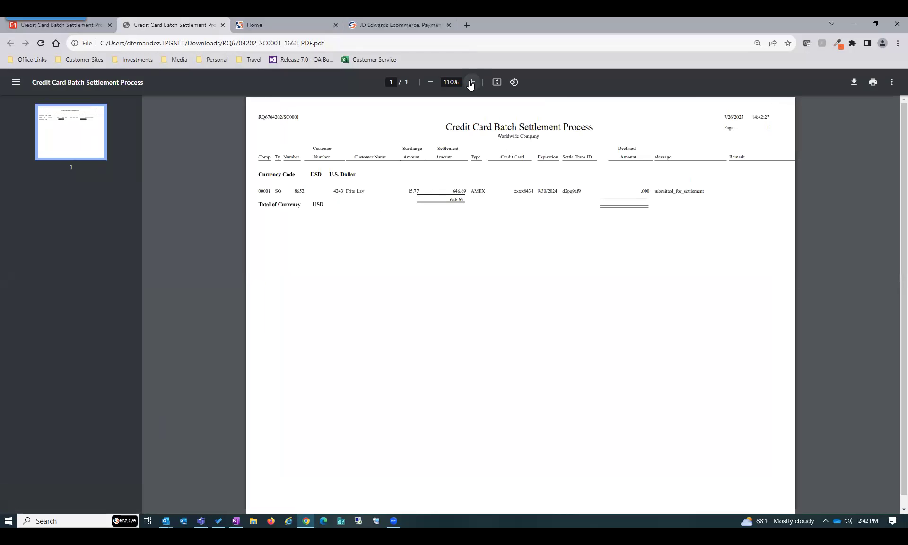
click(472, 82)
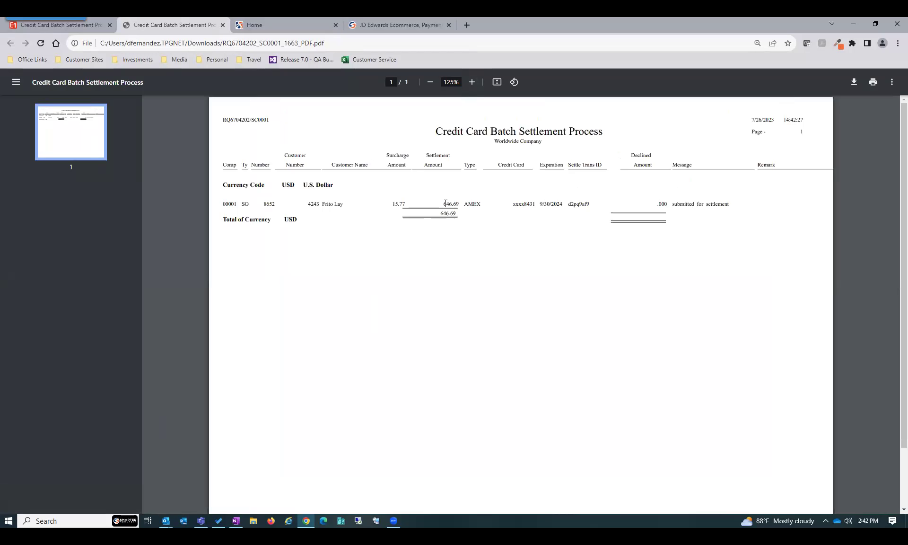
drag(443, 202, 461, 204)
double_click(441, 213)
key(ctrl+w)
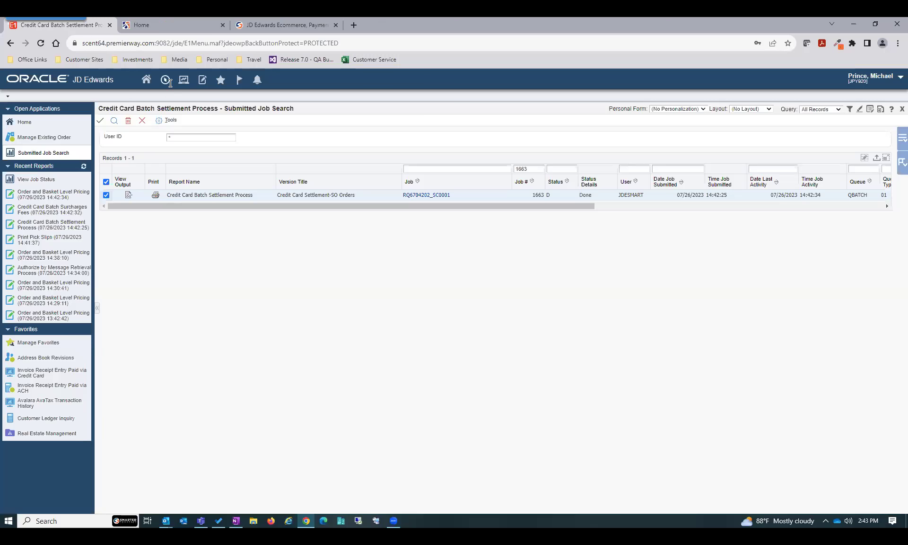
Run Print Invoices (R42565) with data selection literal 8652, then refresh Recent Reports
click(146, 80)
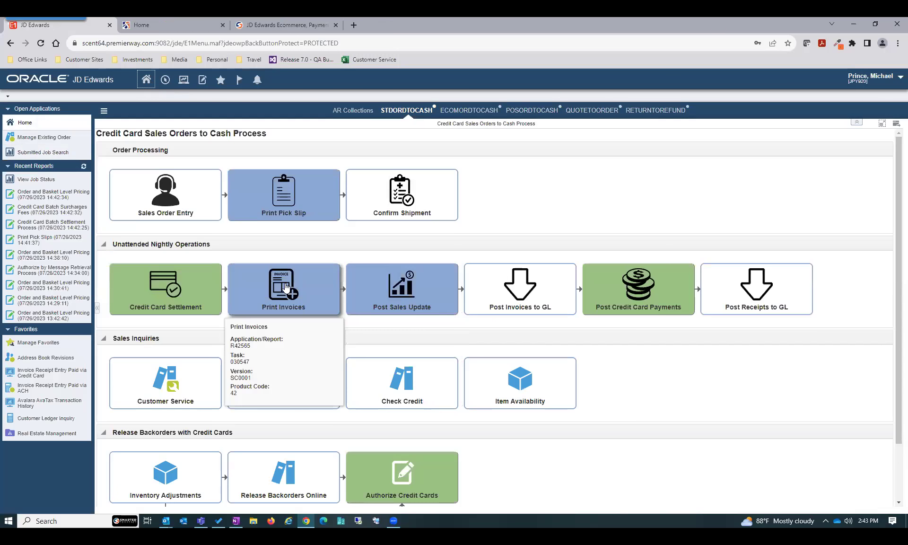
click(285, 283)
click(114, 147)
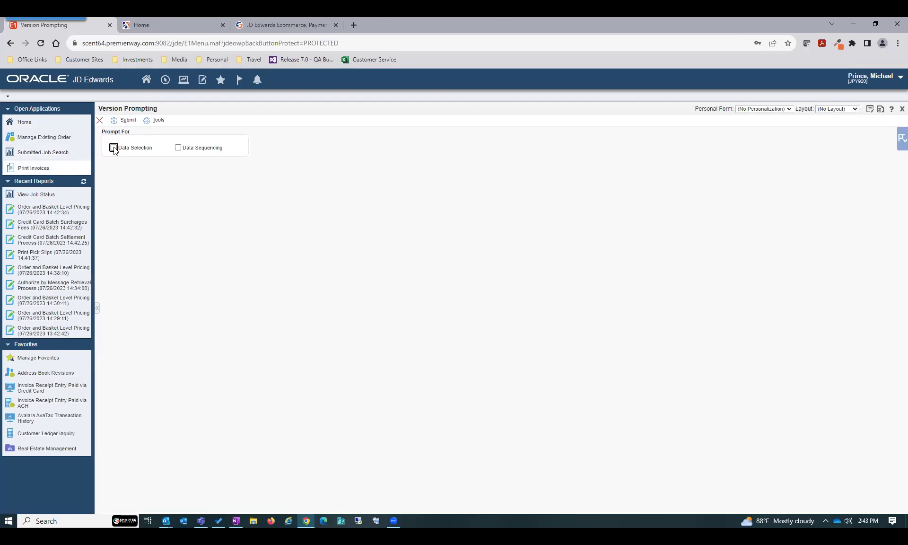
click(128, 120)
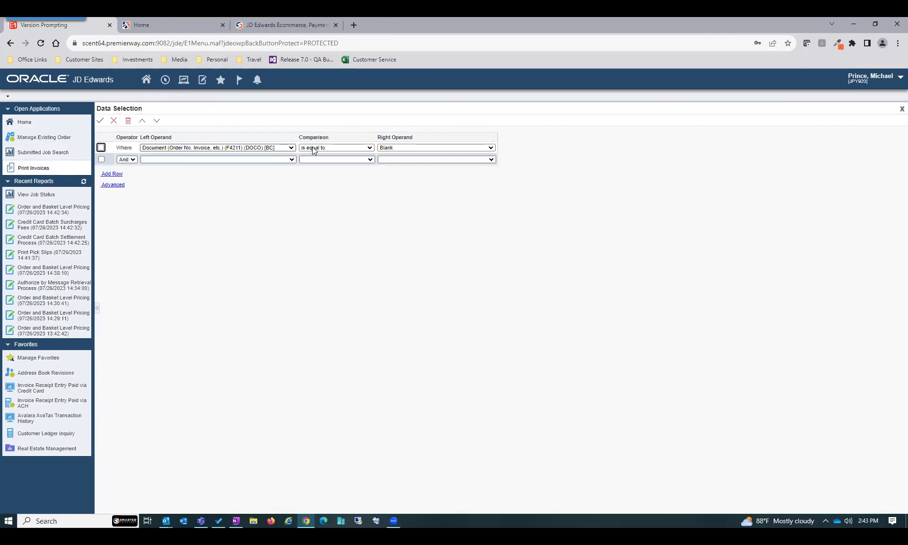
click(404, 148)
click(399, 175)
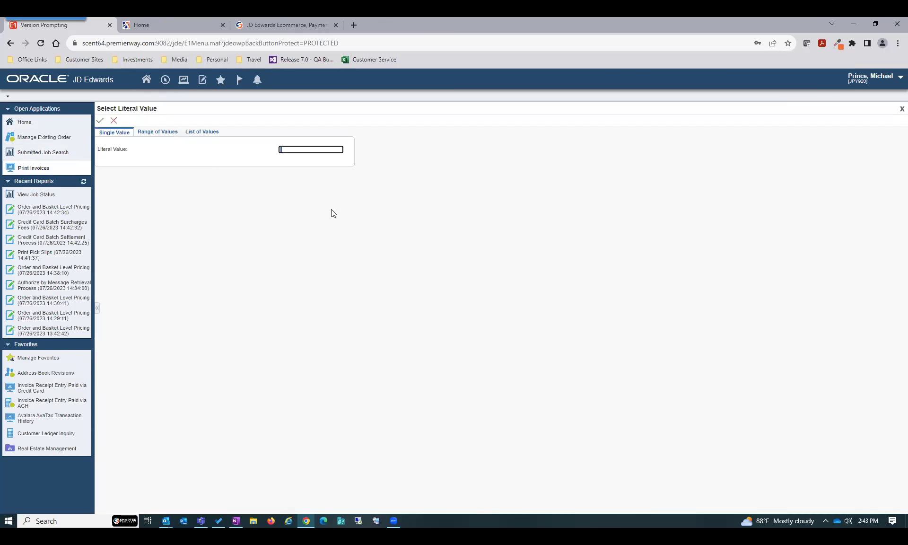
text(8652)
click(100, 121)
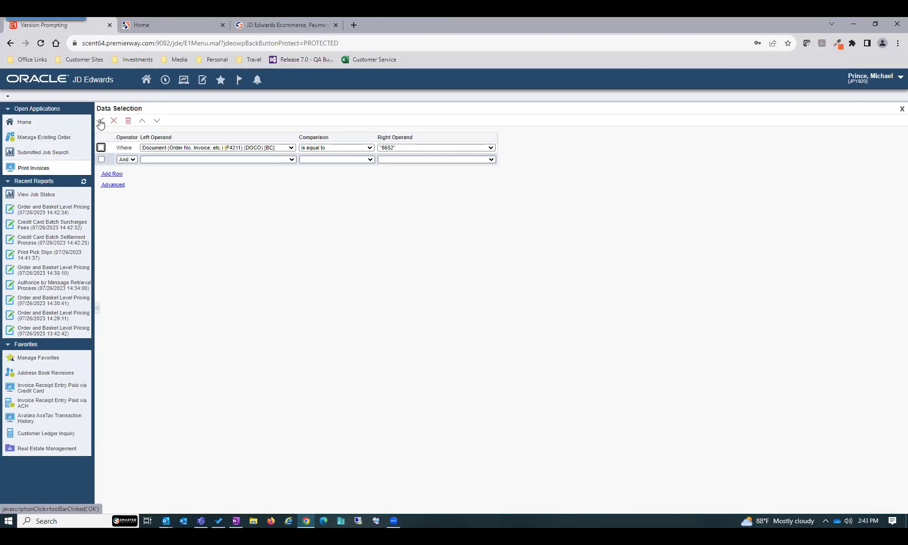
click(100, 122)
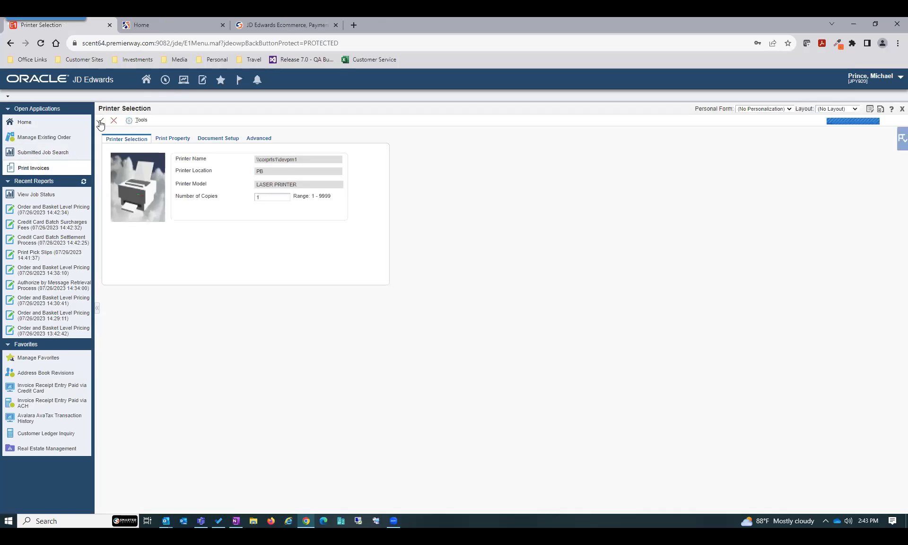
click(100, 122)
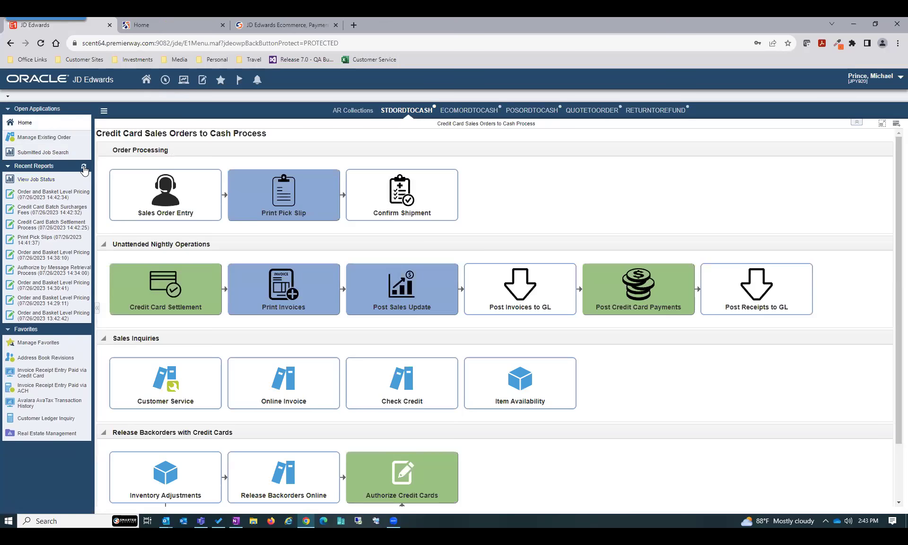
click(84, 169)
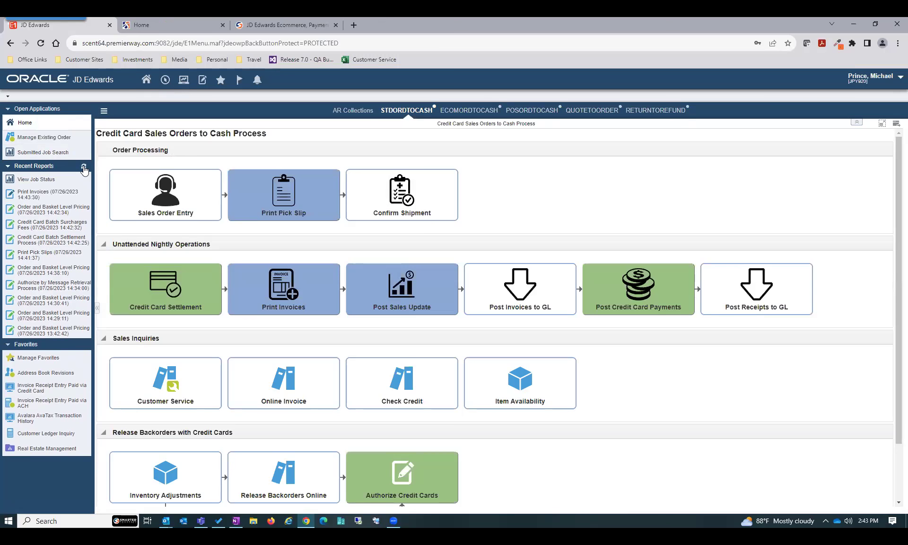
Submit Post Sales Update with the Document condition set to literal 8652
click(84, 168)
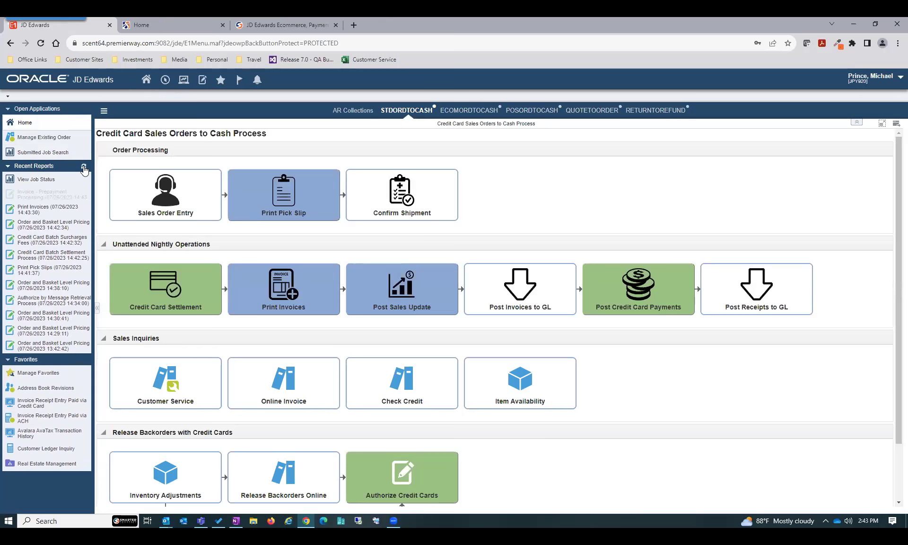
click(400, 293)
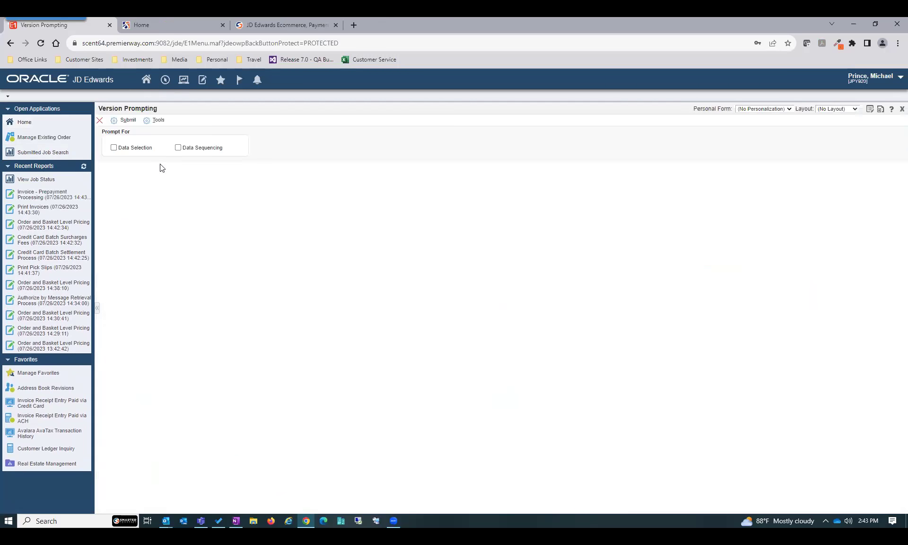
click(114, 147)
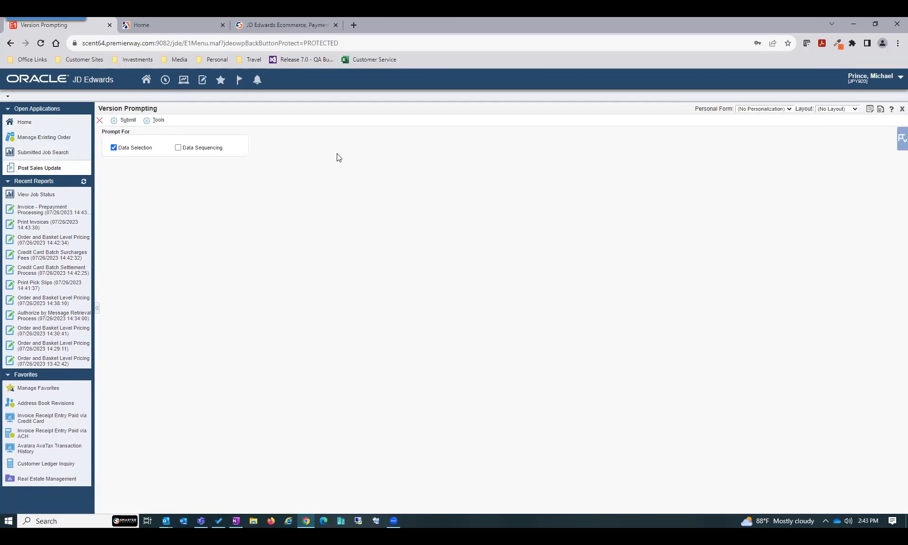
click(403, 170)
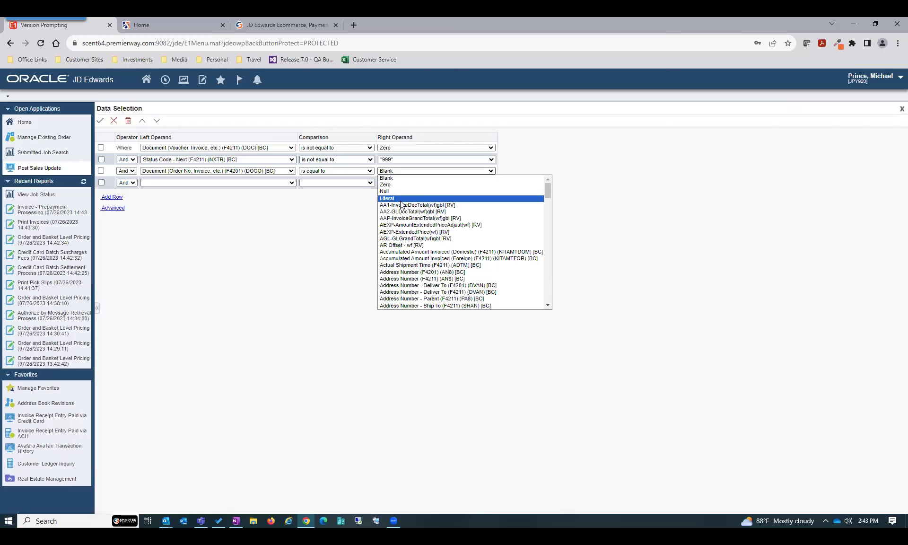
click(396, 199)
text(8652)
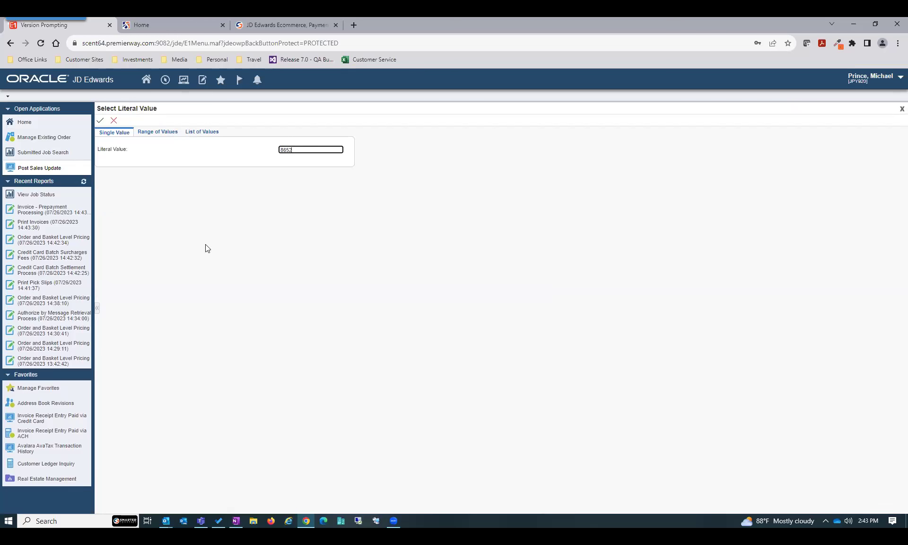
click(99, 123)
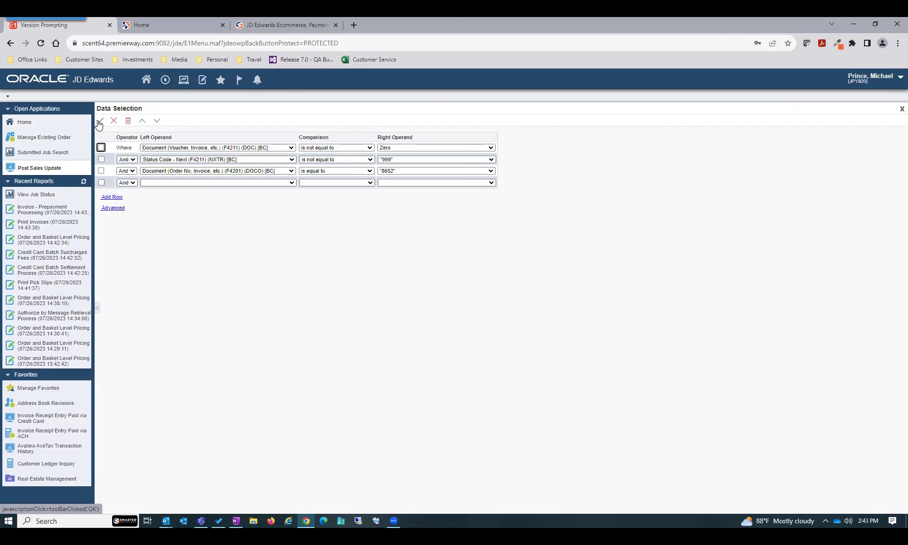
click(99, 123)
click(98, 123)
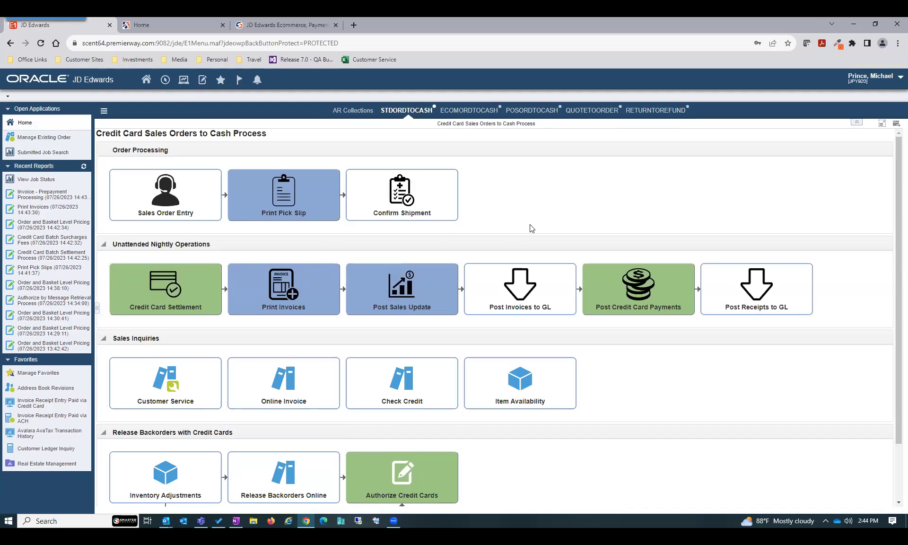
Refresh Recent Reports, search Customer Ledger Inquiry for document 8652, then close it
click(83, 168)
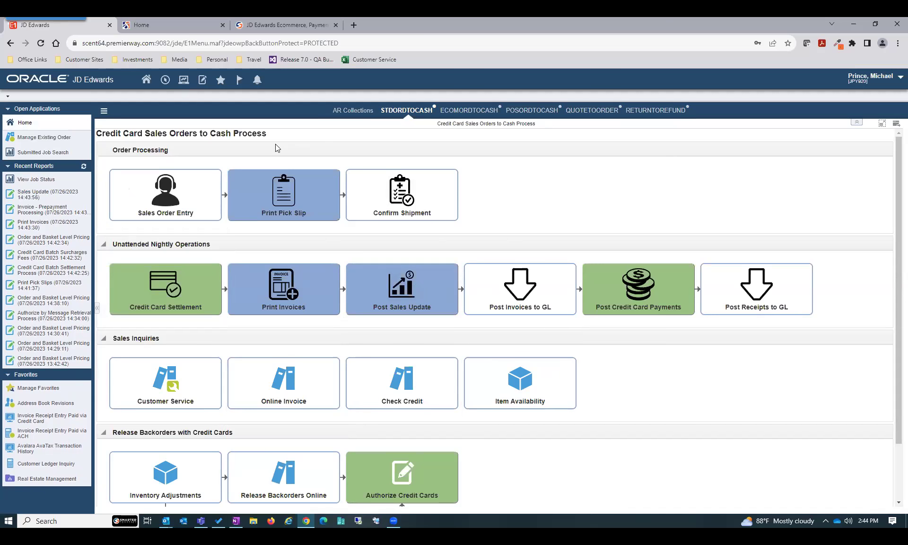
click(23, 467)
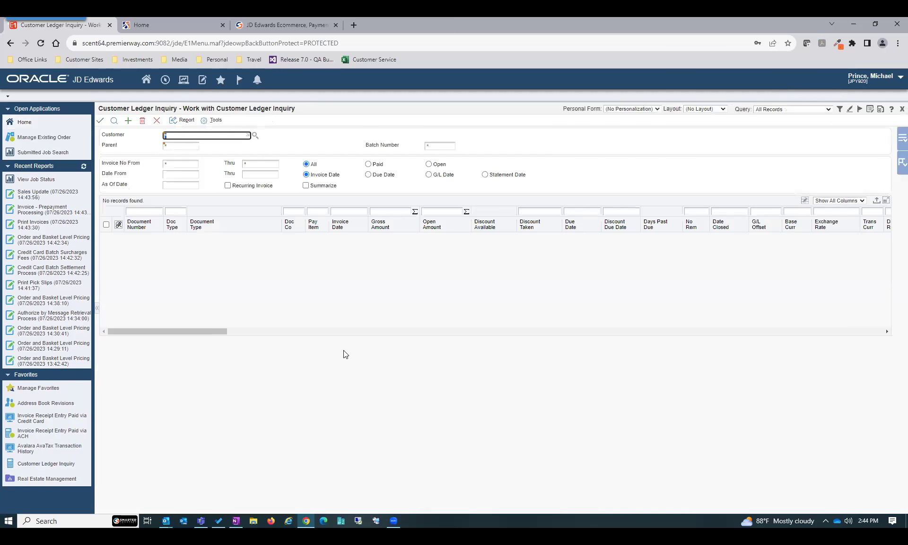
text(8652)
click(114, 120)
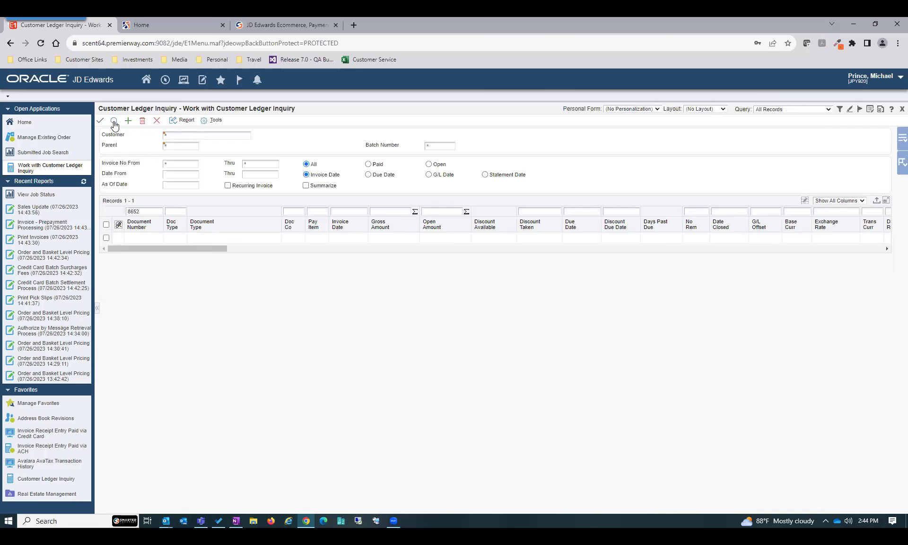
click(158, 122)
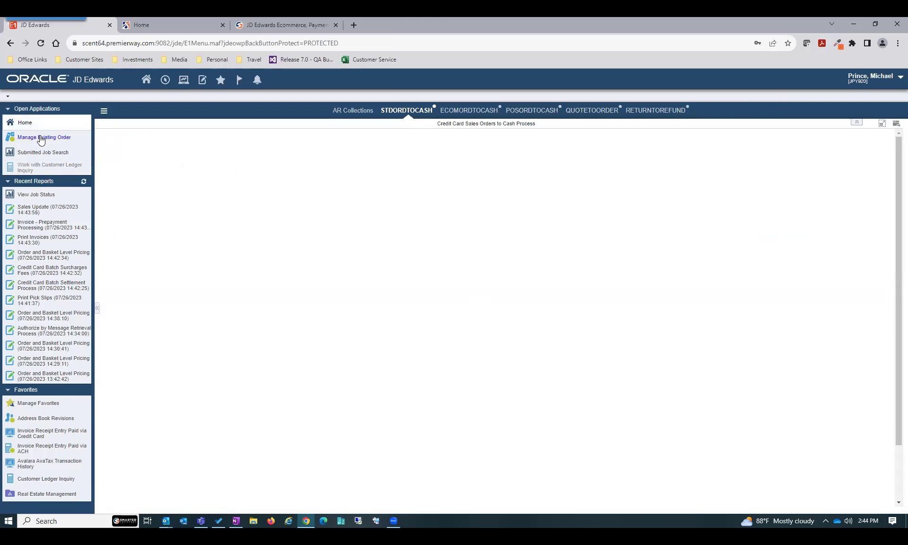
Review Sales Update job 1668's PDF for invoice 6068, close it, and reopen Customer Ledger Inquiry
click(33, 194)
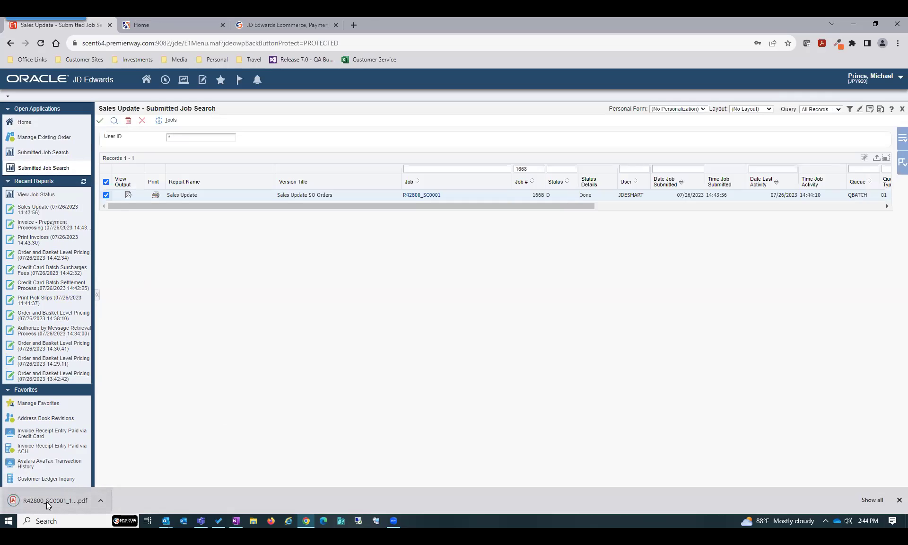
click(48, 501)
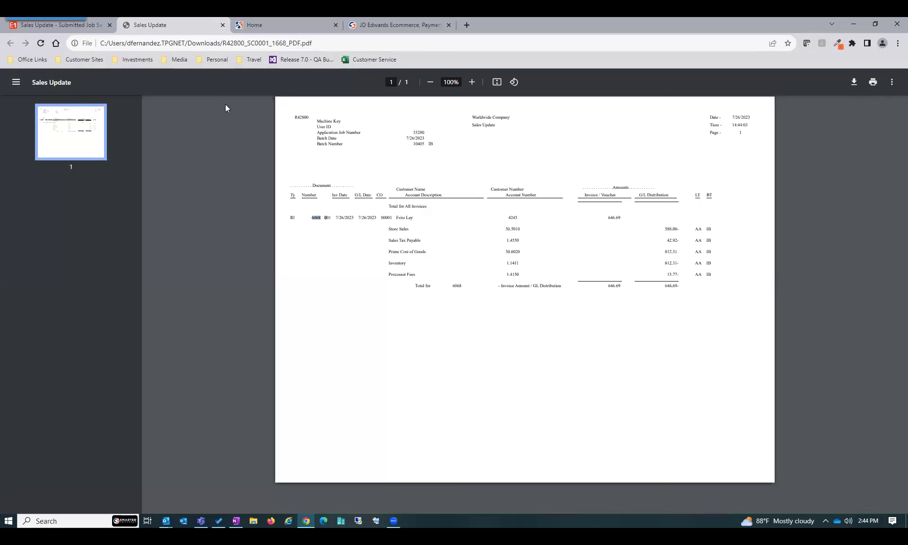
click(85, 24)
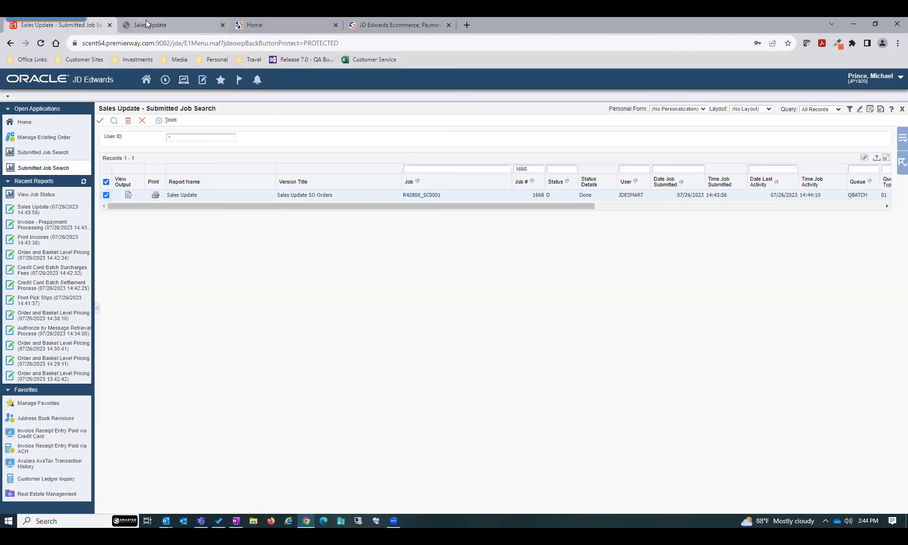
click(146, 21)
click(224, 25)
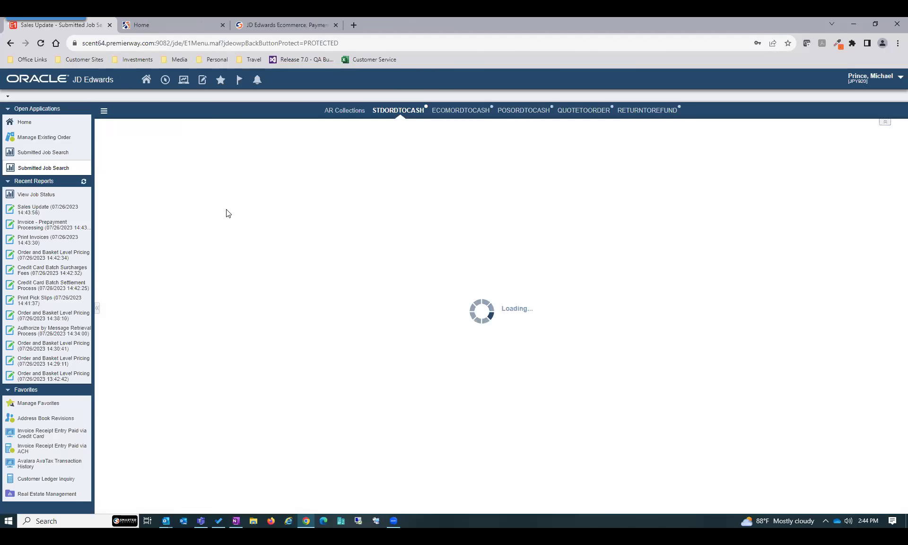
click(26, 484)
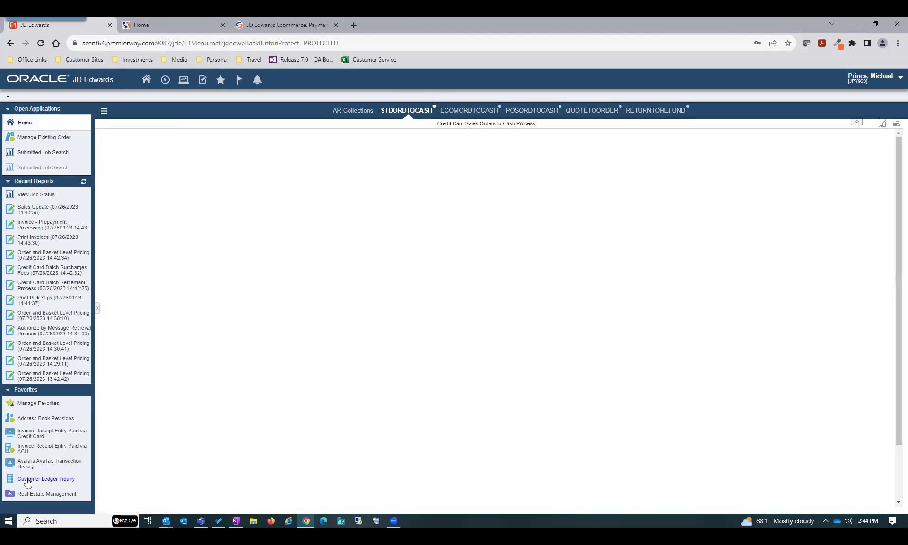
click(150, 210)
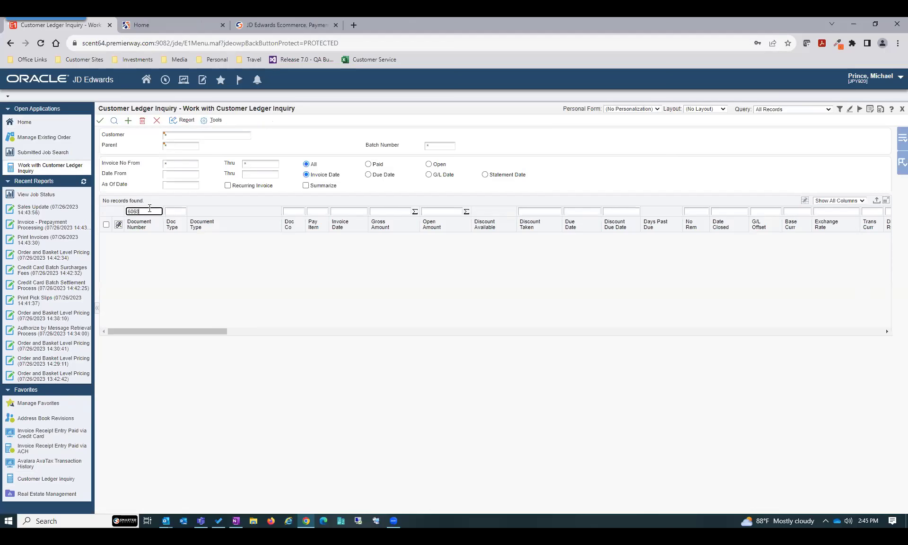
Find invoice 6068 in the customer ledger and confirm it is open for 646.69, due 08/25/2023, then return home
click(114, 121)
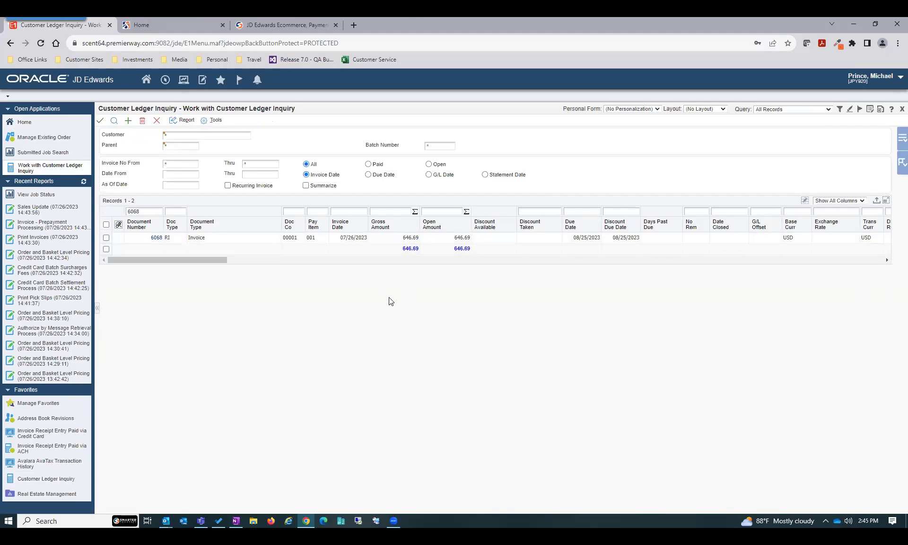
click(458, 237)
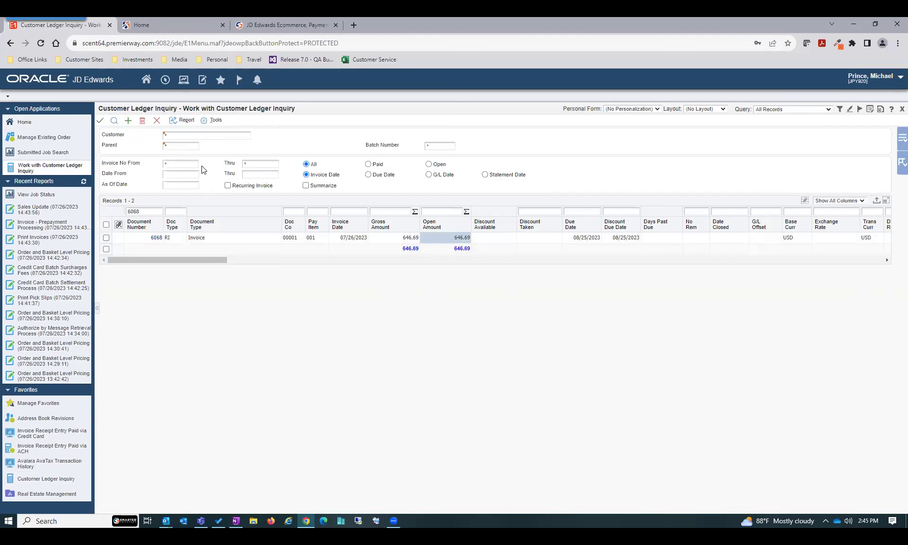
click(146, 81)
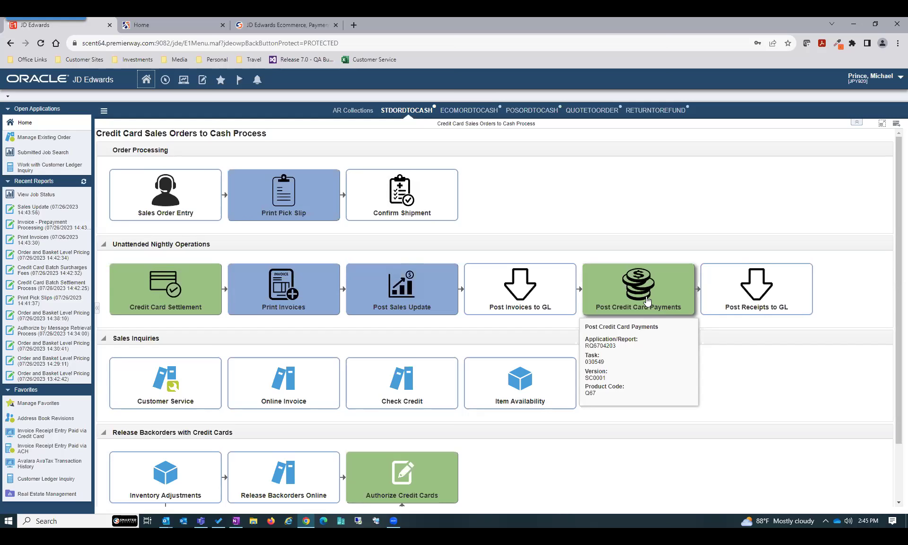
Run Post Credit Card Payments with data selection limited to the card-paid sales order
click(648, 301)
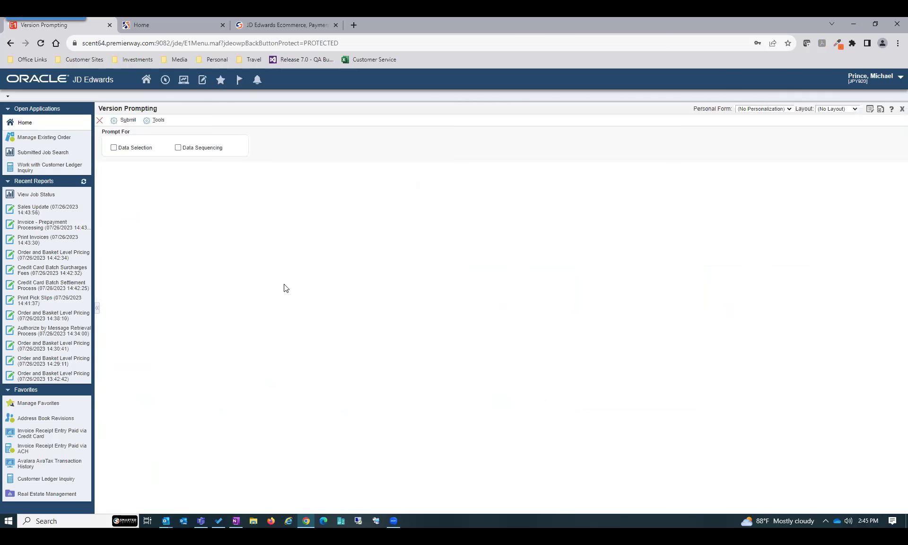
click(120, 147)
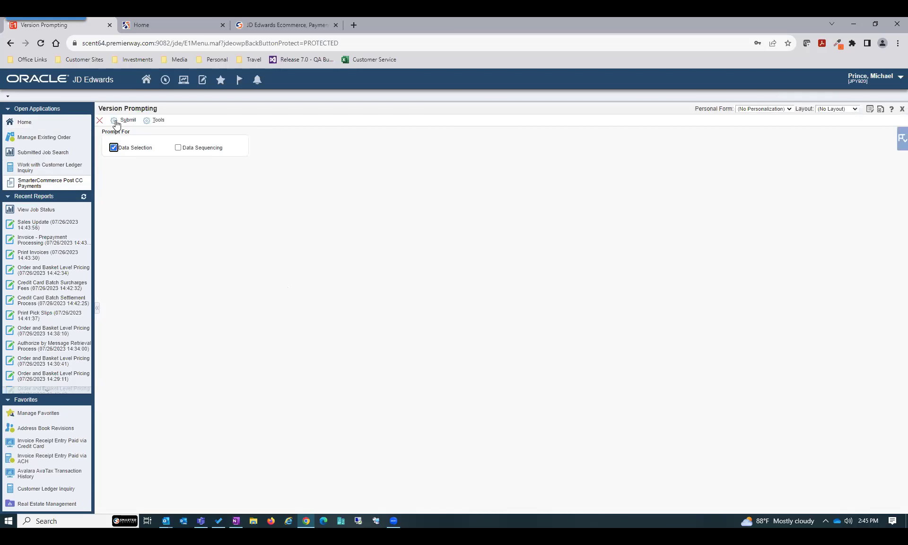
click(114, 120)
click(398, 149)
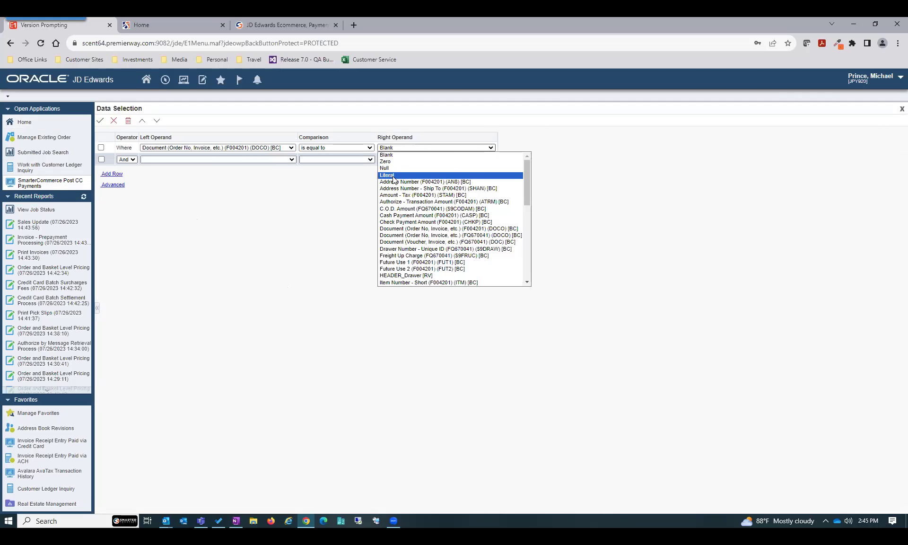
click(393, 177)
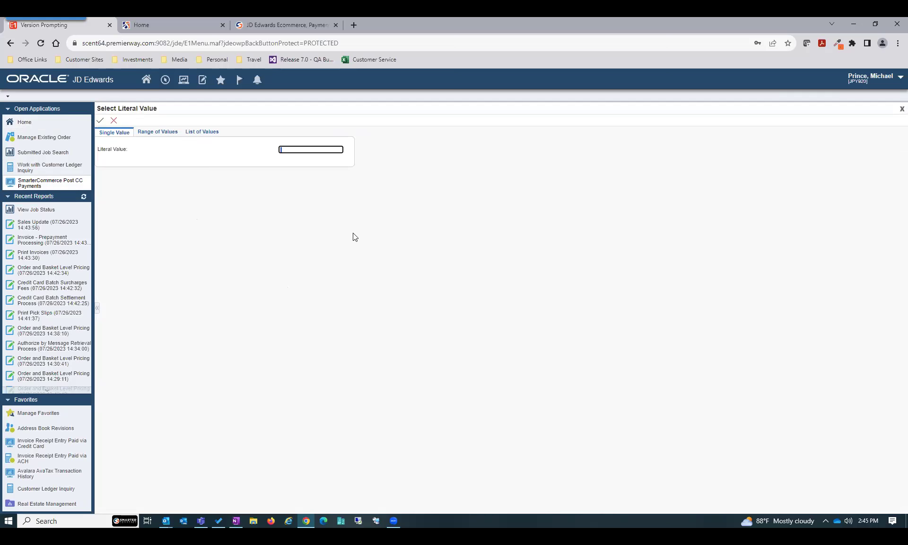
text(8652)
click(101, 121)
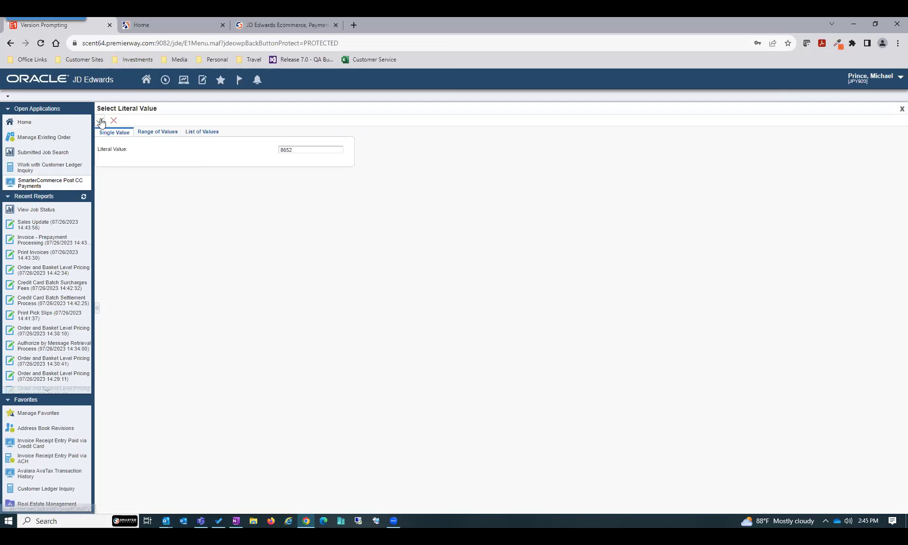
click(101, 121)
click(100, 121)
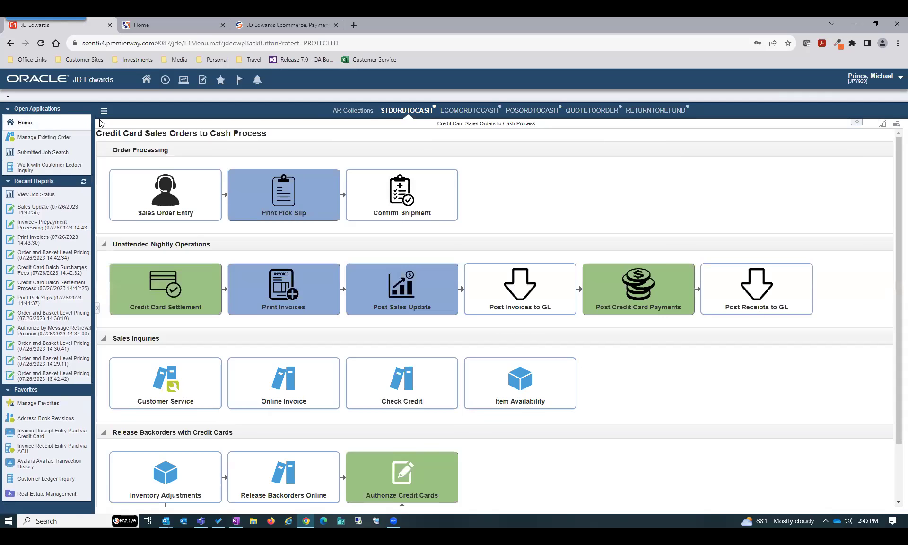
Refresh recent reports until the payment posting and receipt-application jobs appear as completed
click(84, 184)
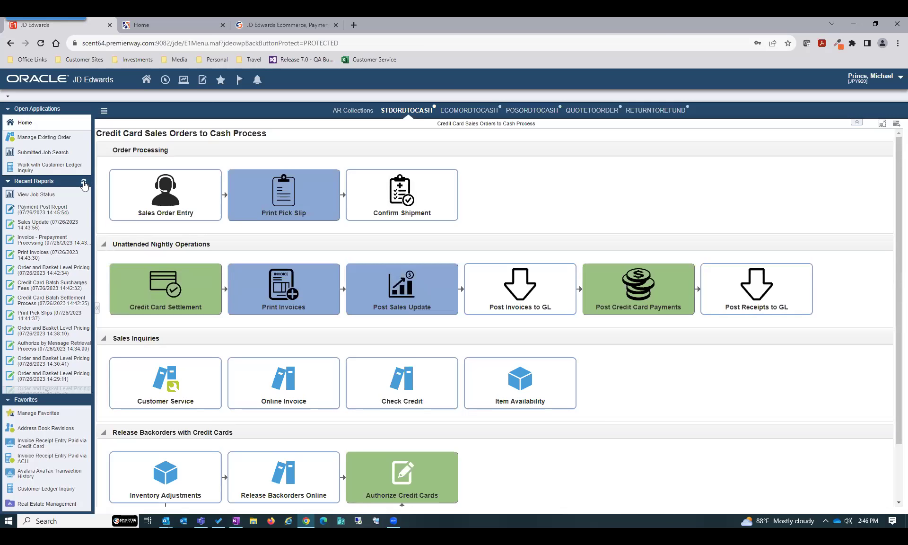
click(84, 184)
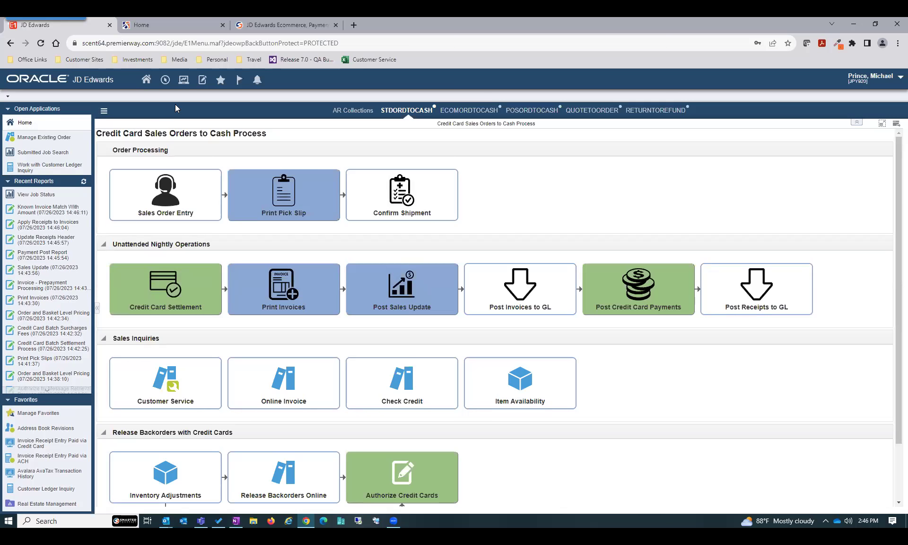
click(183, 80)
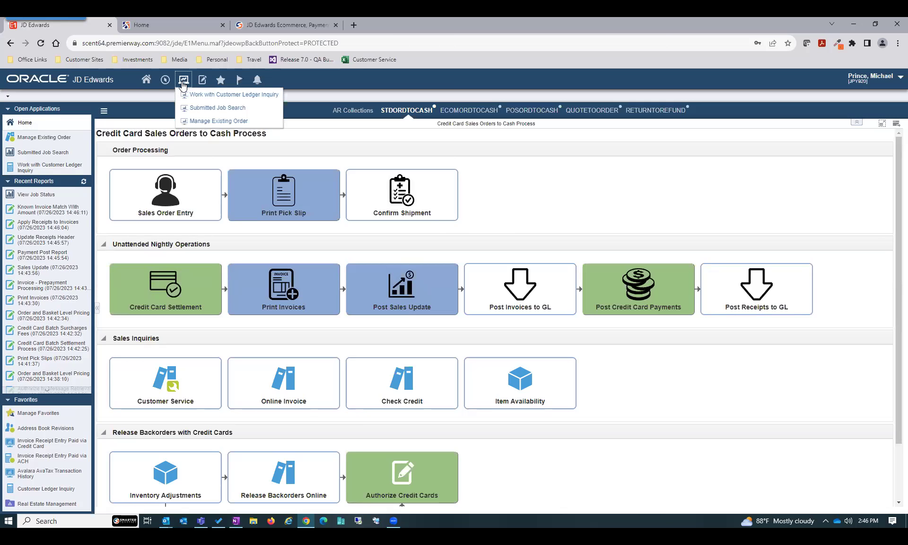
Confirm invoice 6068 is closed and its receipt detail shows one AMEX receipt in batch 10406
click(208, 97)
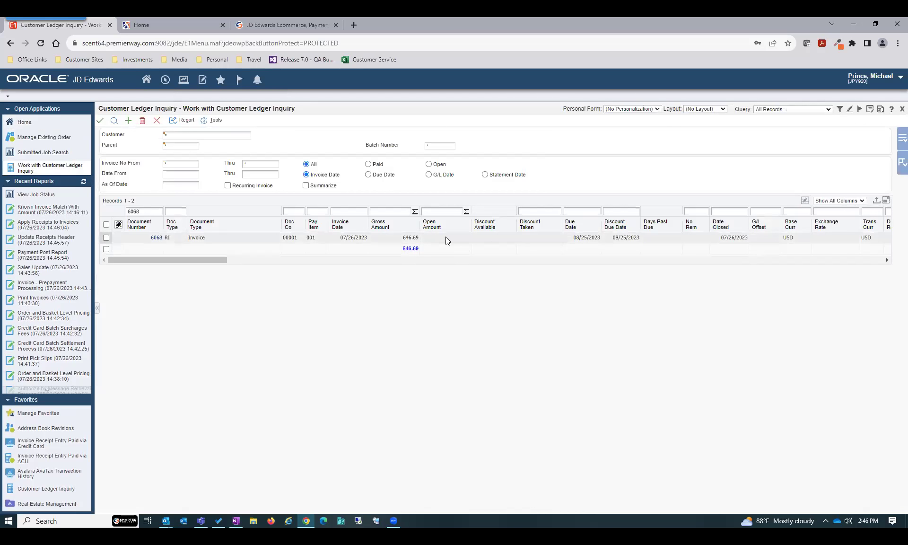
click(106, 237)
click(898, 141)
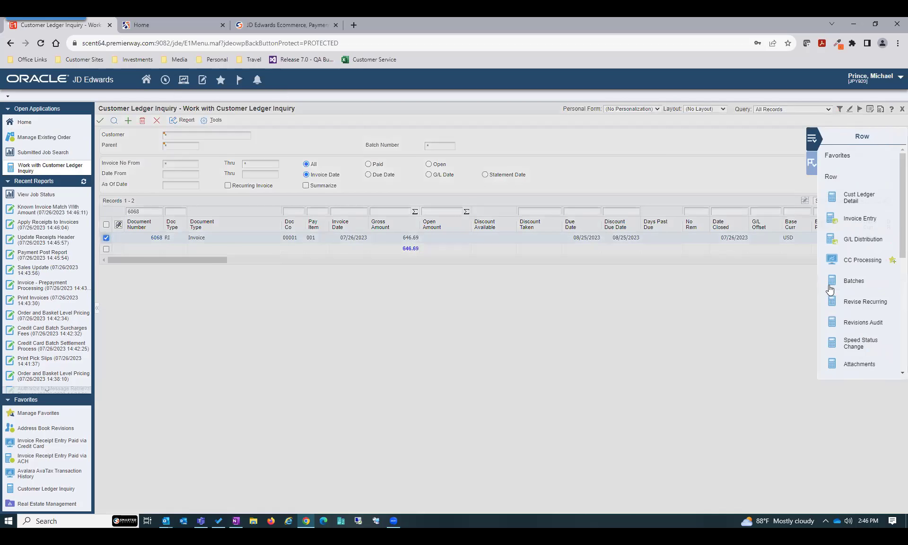
scroll(851, 322, down, 3)
click(850, 318)
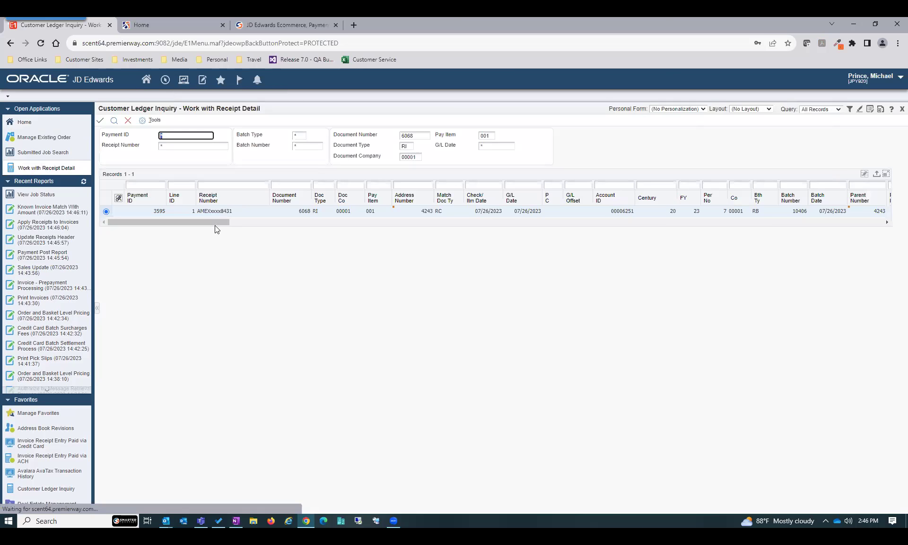
click(212, 214)
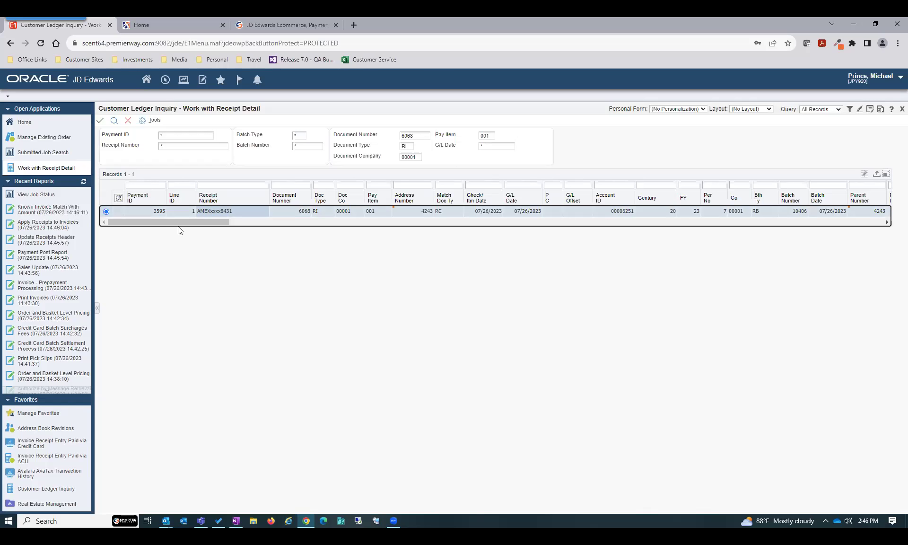
click(128, 122)
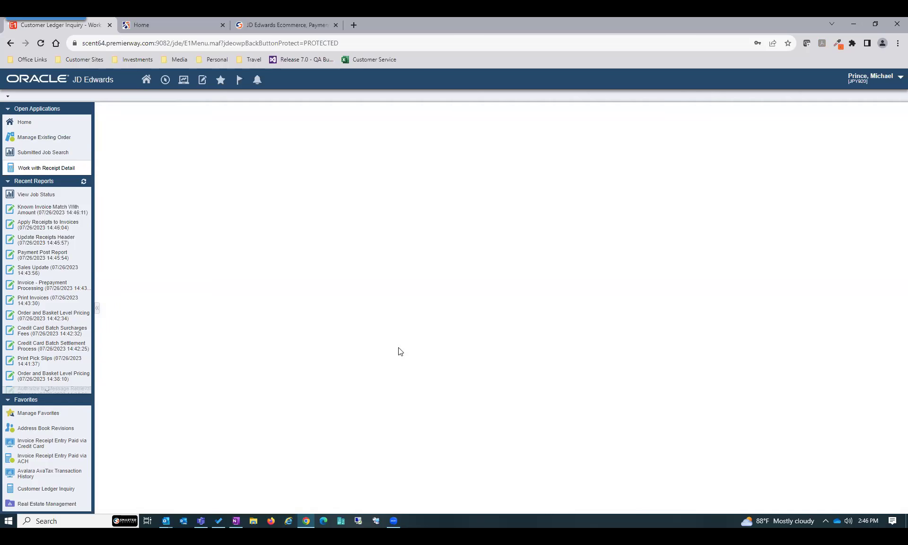
Close the ledger inquiry and navigate to SmarterCommerce > Sample Payment Processing > Payment Reconciliation
click(157, 121)
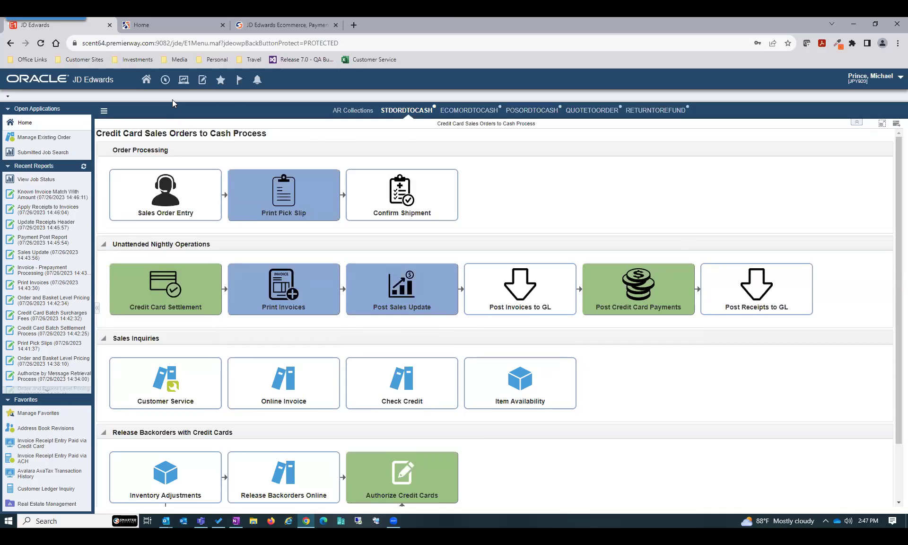
click(165, 80)
mouse_move(179, 112)
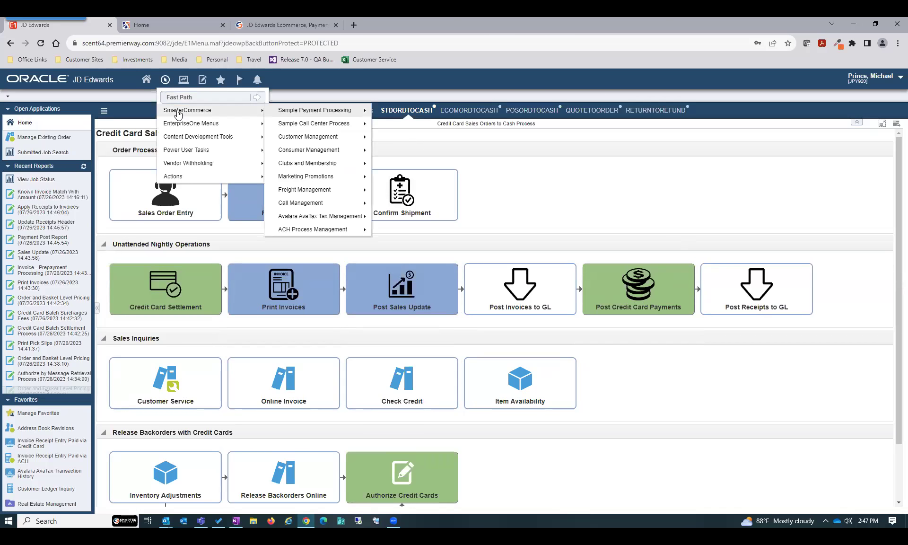
mouse_move(329, 113)
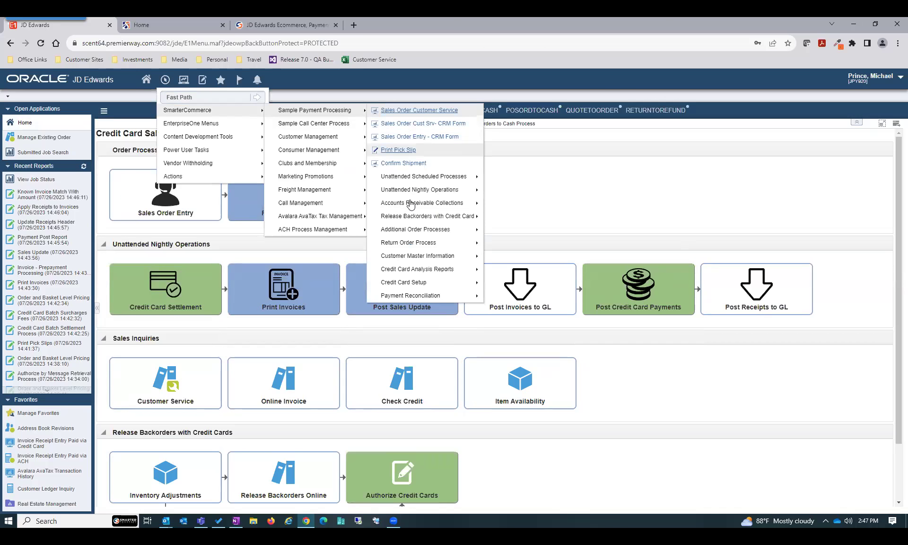
mouse_move(411, 299)
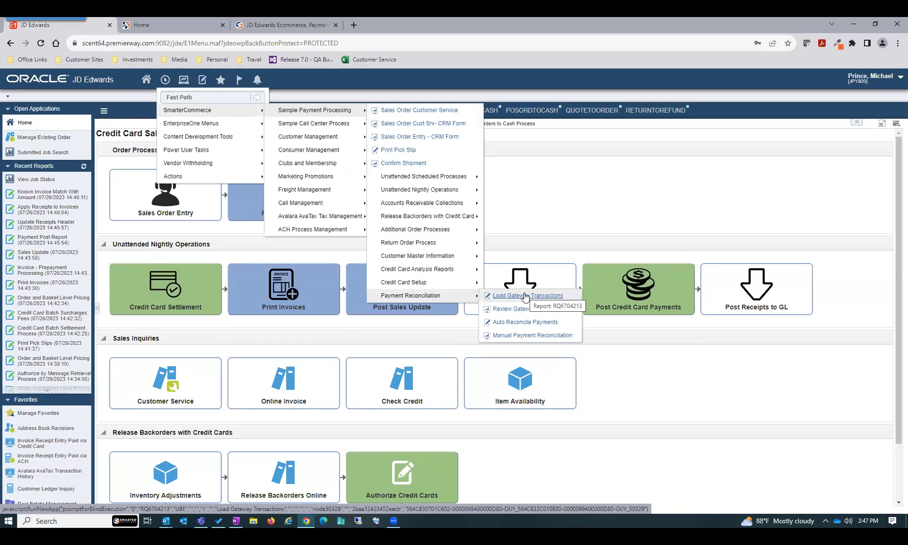
Find the unreconciled payment transactions in Manual Payment Reconciliation, review them, then close the form
click(525, 336)
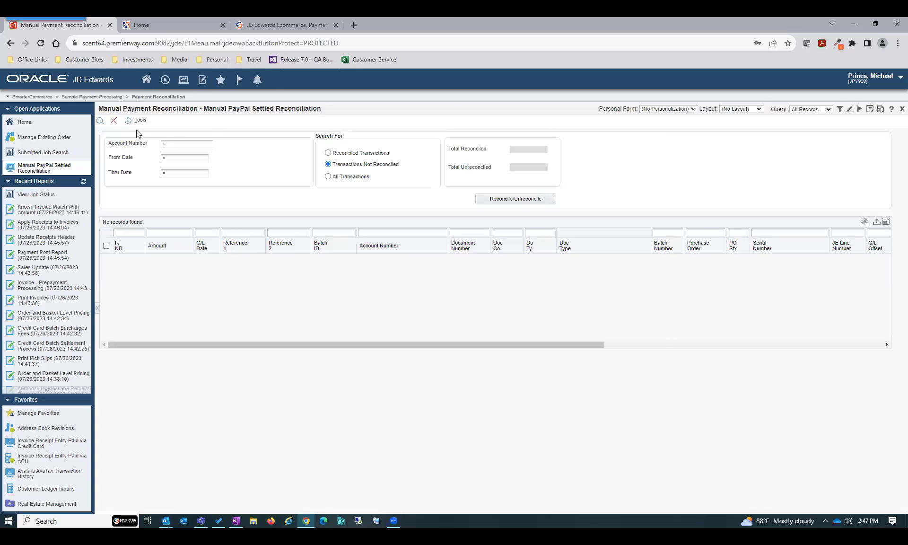
click(100, 121)
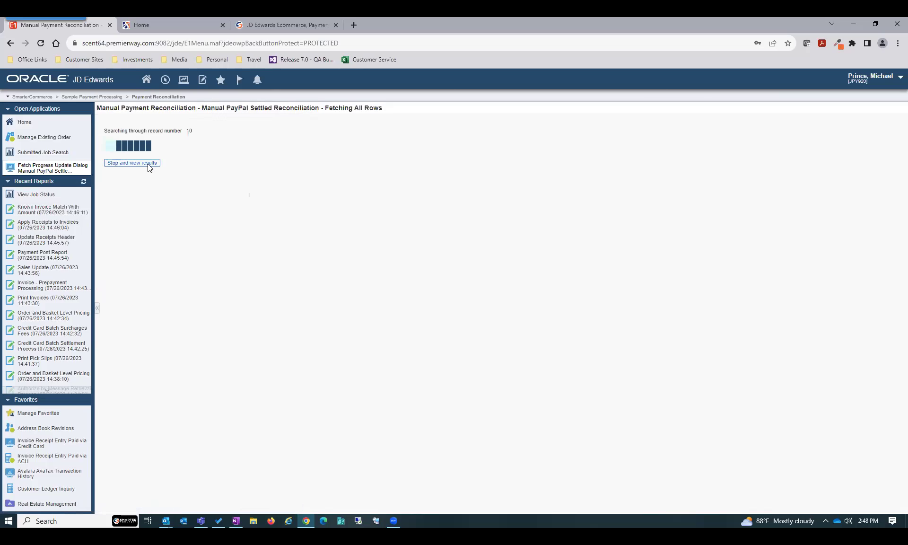
click(148, 163)
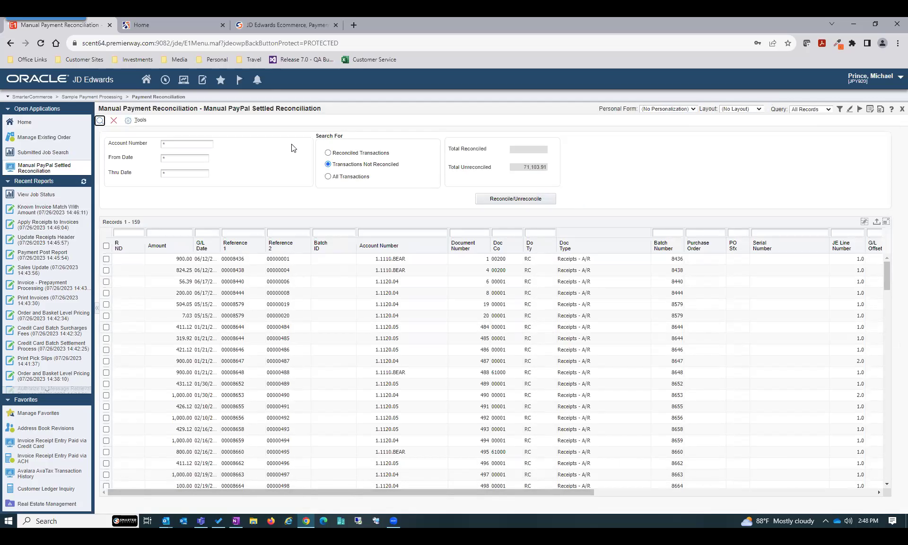
click(115, 122)
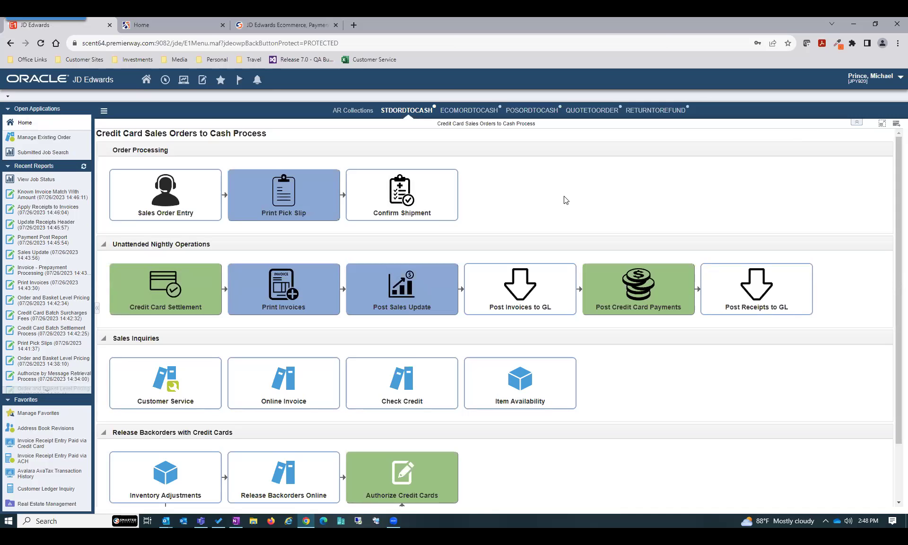
Start a Frito Lay sales order with its customer number and customer PO, and save the header
click(187, 199)
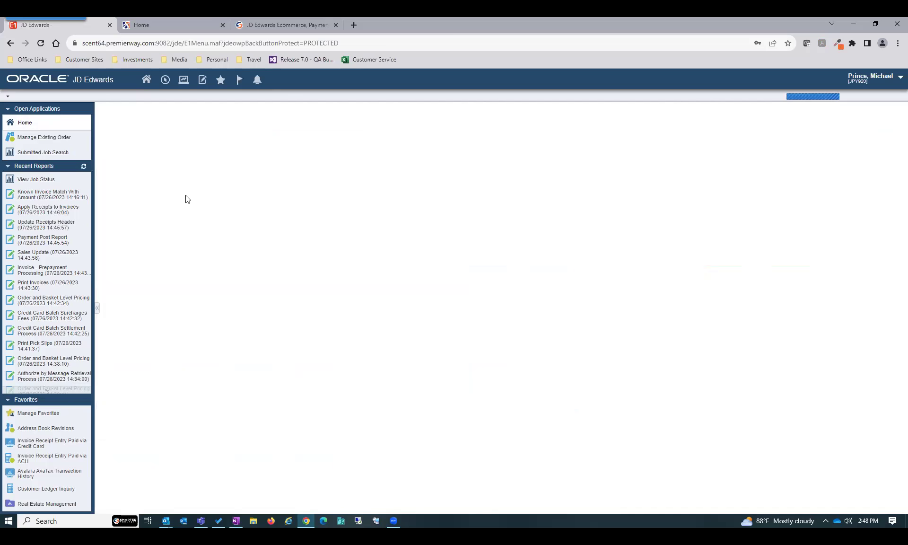
text(4243)
key(Tab)
key(Tab)
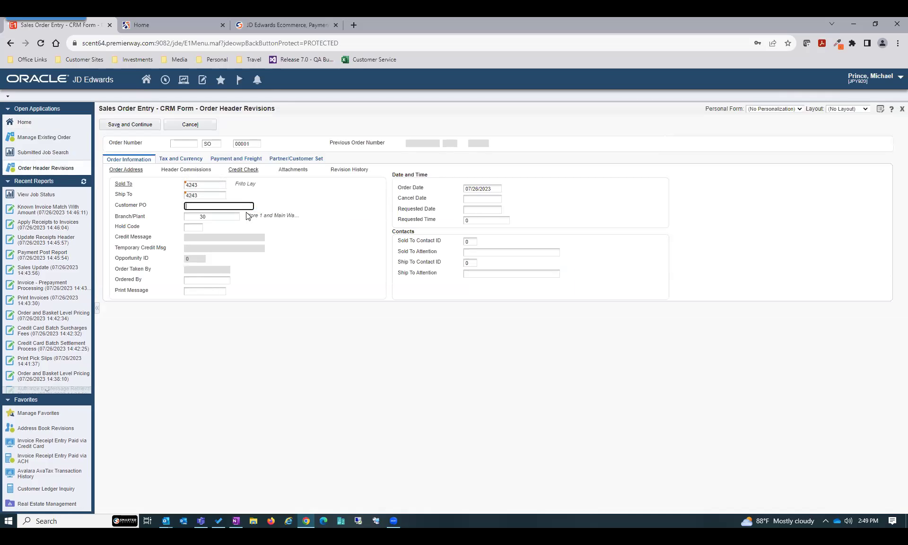
text(TY66355)
click(151, 124)
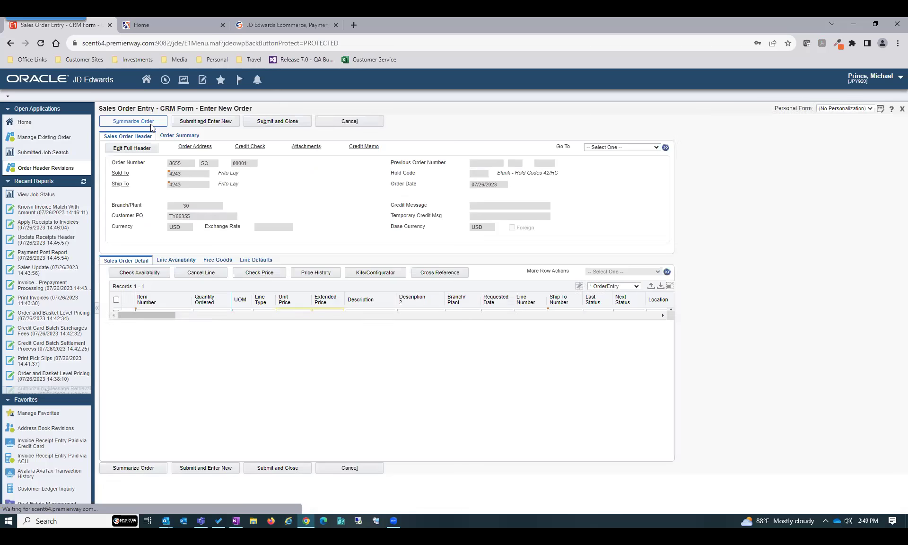
Add a line for 2 red Mountain Bikes (item 210, 596.00 total) and submit the order
click(164, 313)
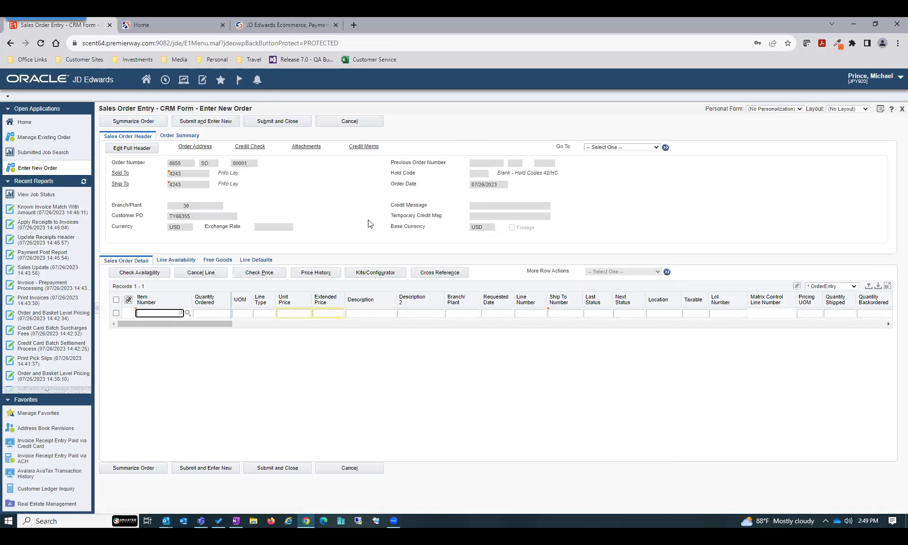
text(210)
key(Tab)
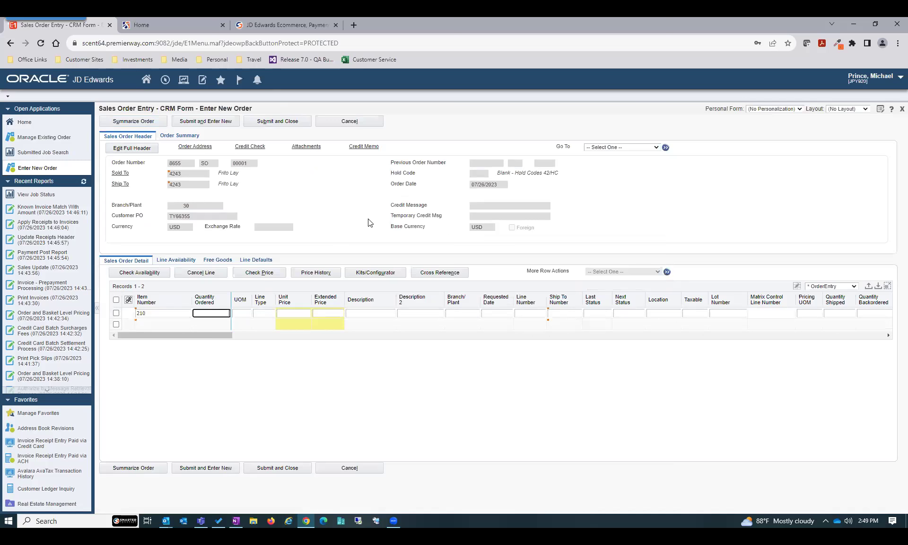
key(Return)
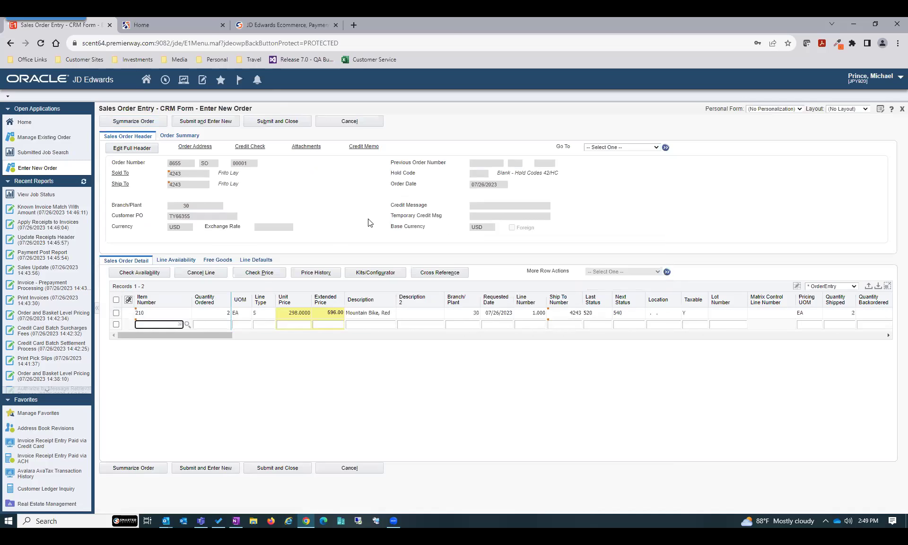
click(286, 121)
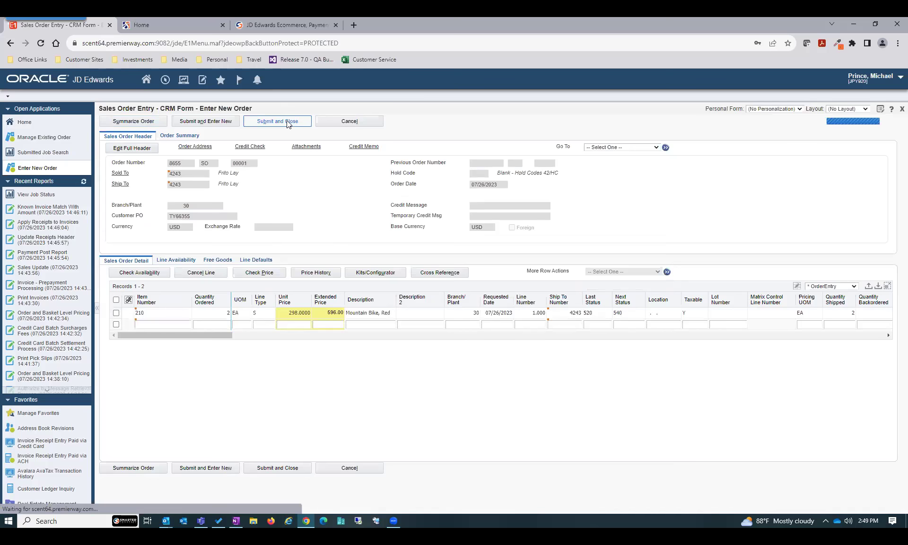
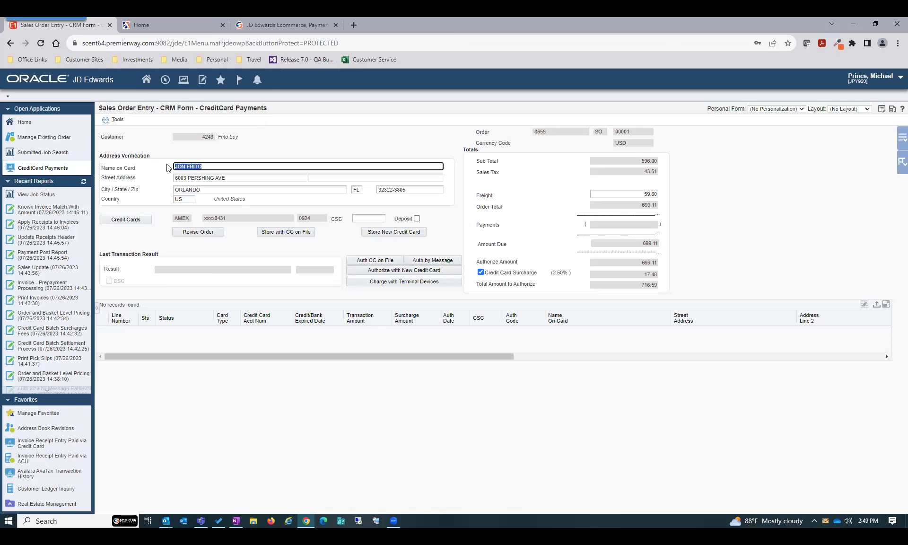
Leave the card payment form through Revise Order and discard the sales order changes
click(204, 230)
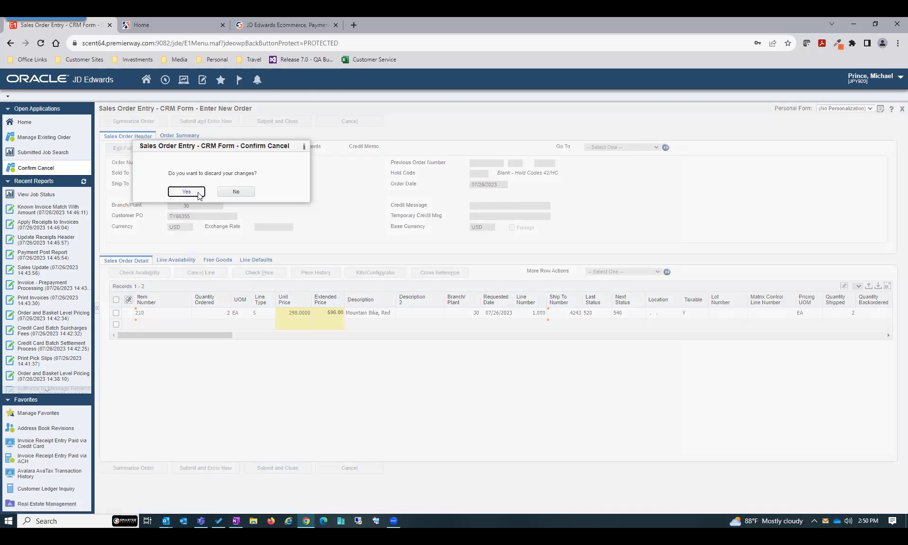
click(186, 191)
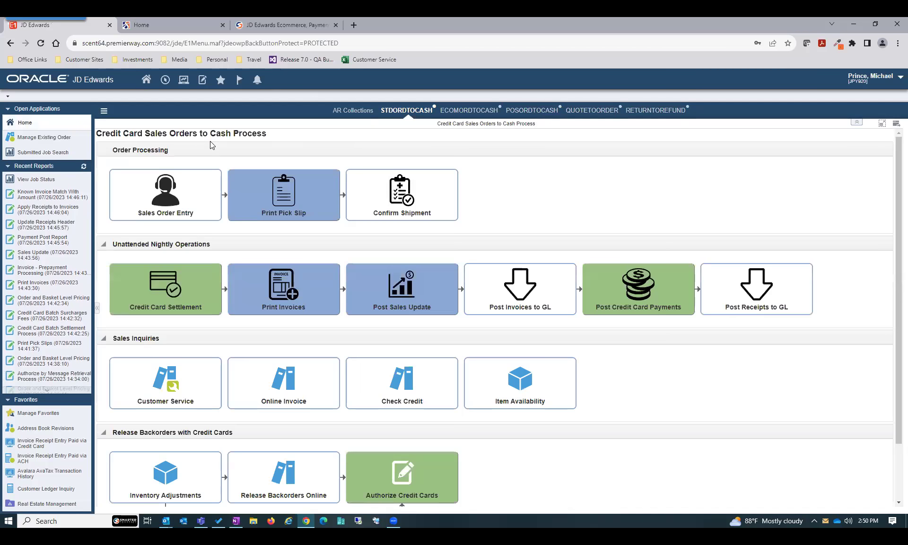
Launch Invoice Receipt Entry Paid via Credit Card from the SmarterCommerce Sample Payment Processing menu
click(165, 83)
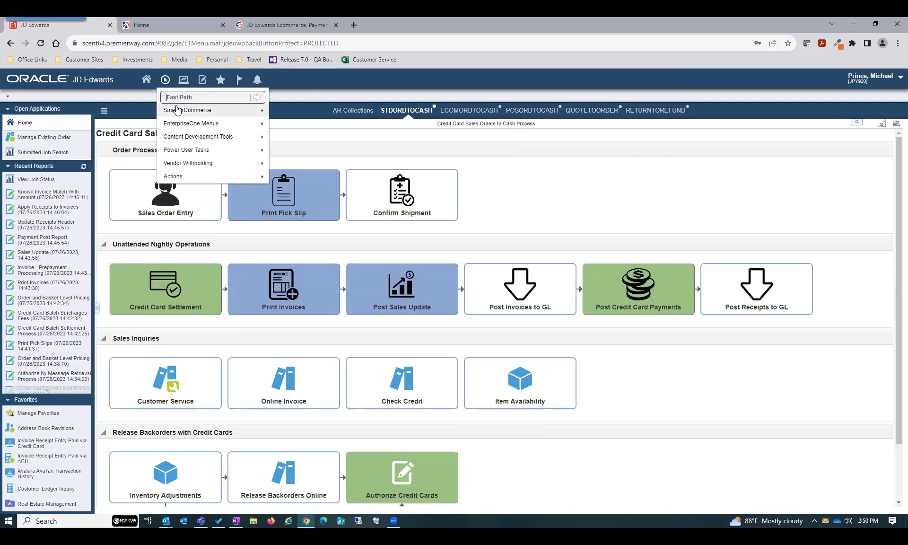
mouse_move(181, 112)
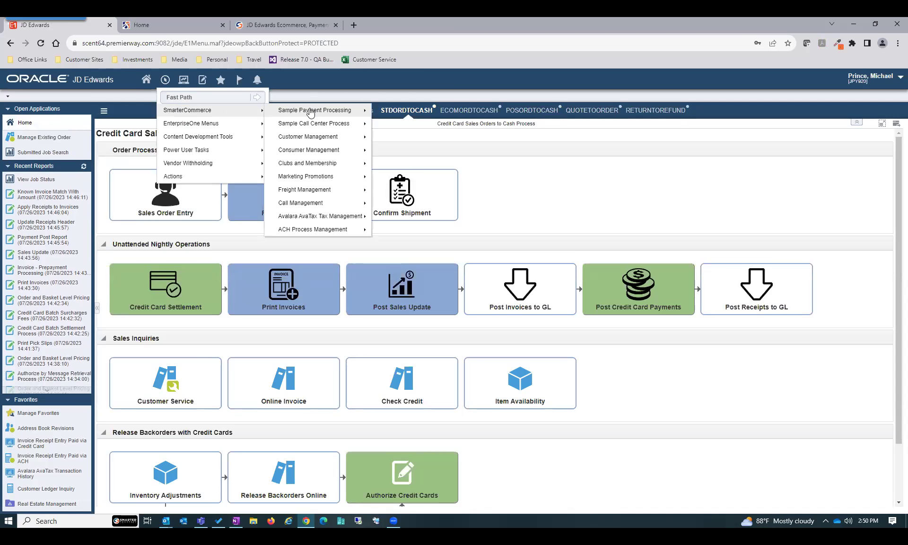
mouse_move(311, 113)
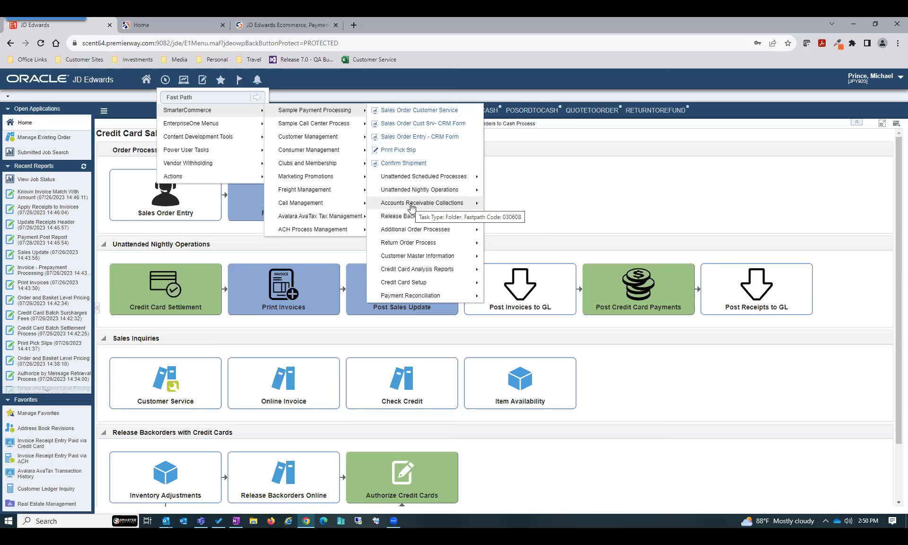
mouse_move(411, 207)
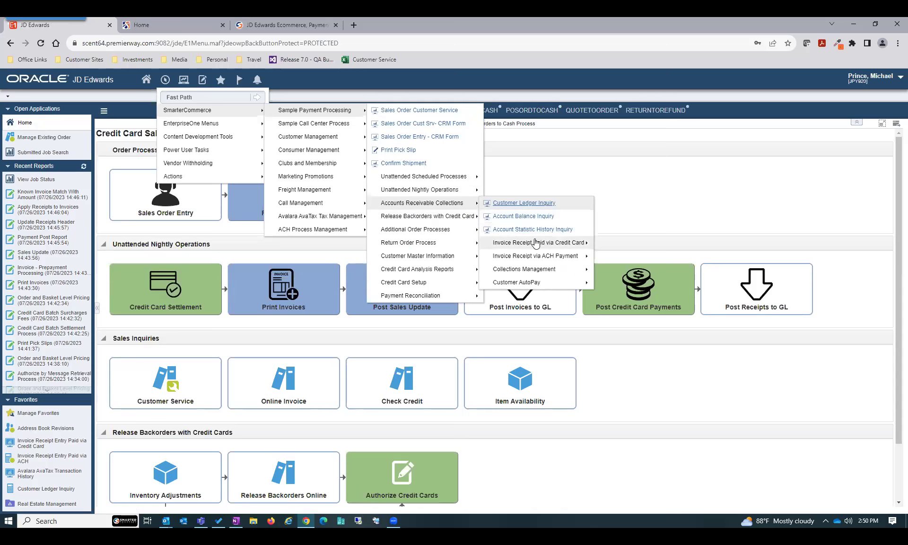
mouse_move(538, 245)
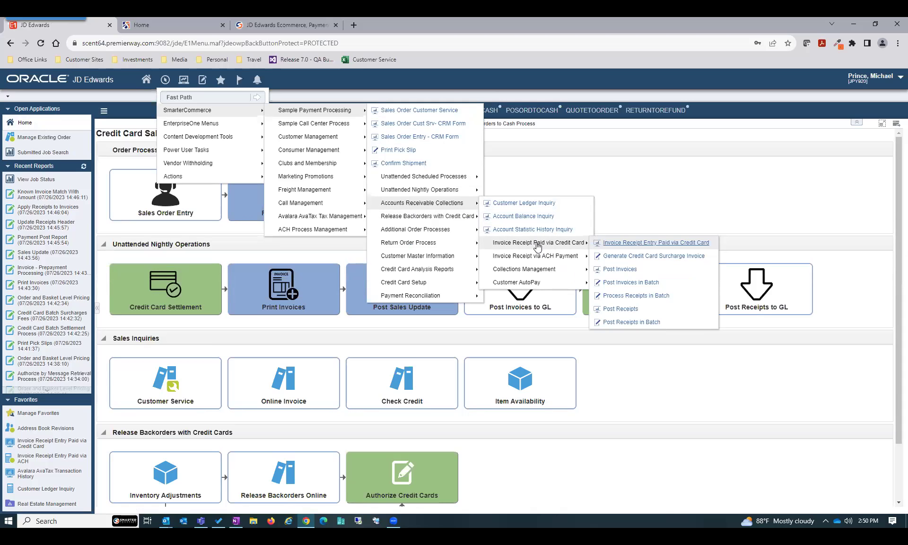
click(620, 243)
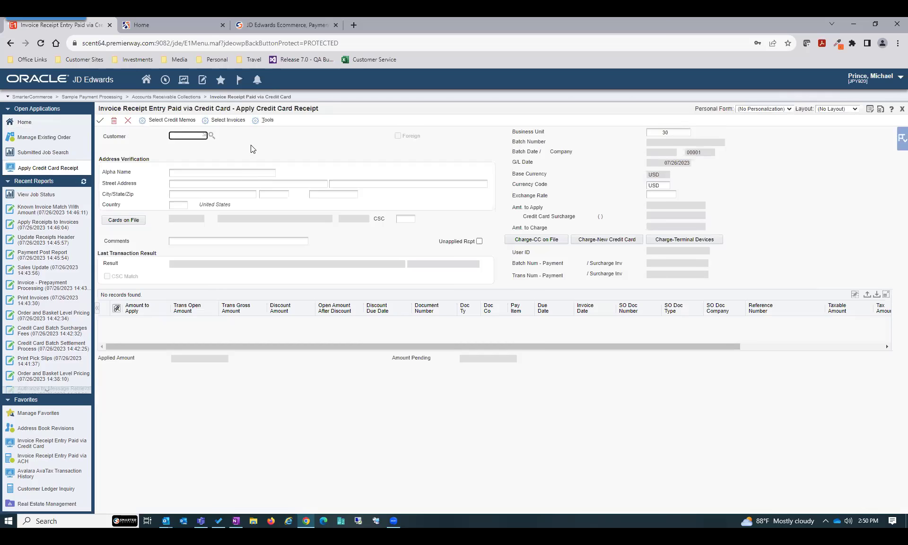
Enter the Edwards & Company customer number and select its 1,825.00 and 2,665.00 open invoices
text(1001)
key(Tab)
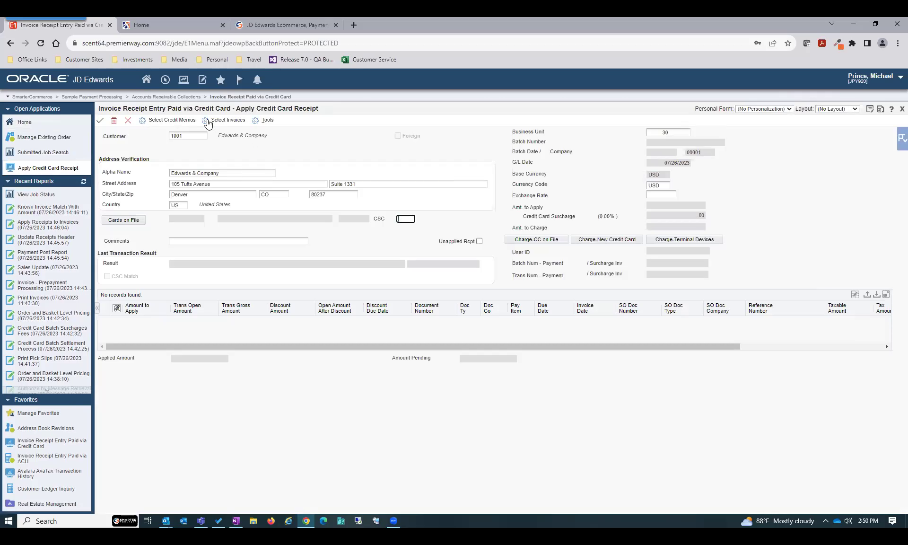
click(206, 121)
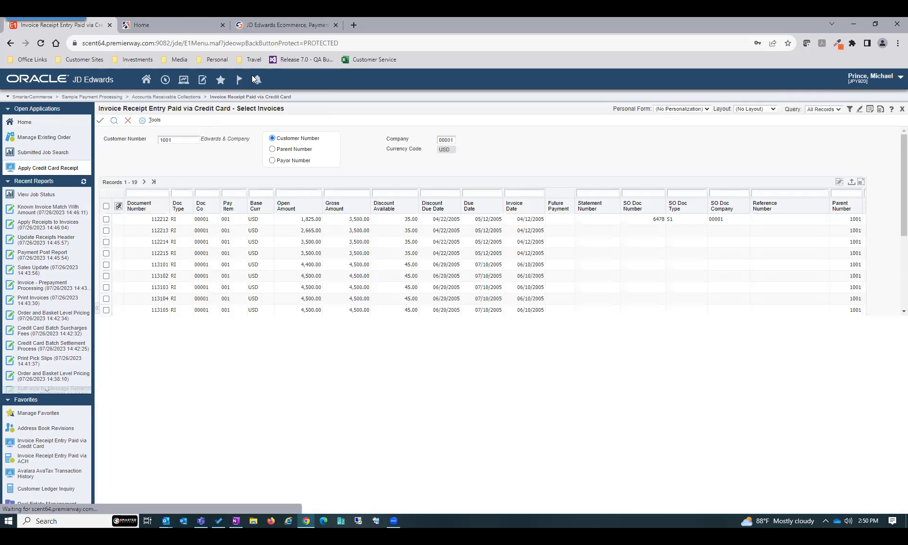
click(106, 219)
click(106, 231)
click(100, 120)
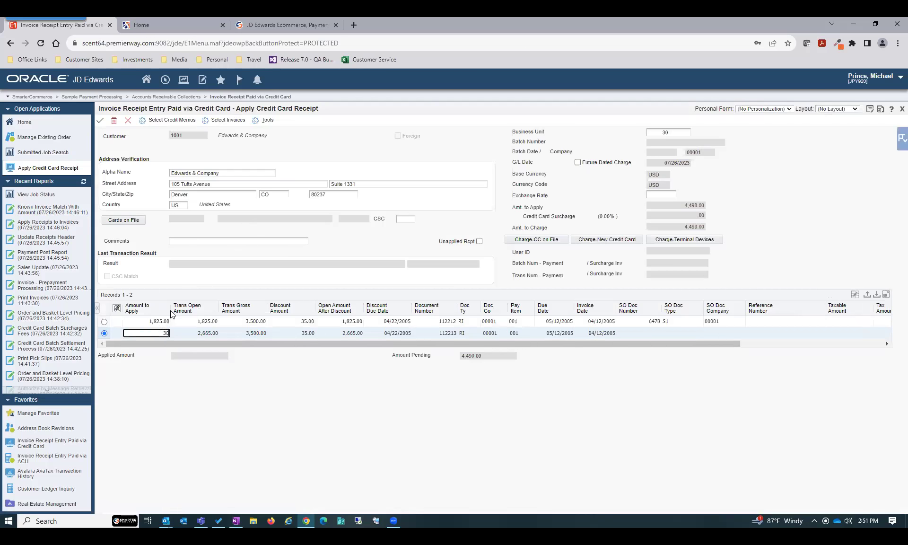
Commit partial amounts of 500.00 and 300.00 and check the 800.00 total to apply
key(Up)
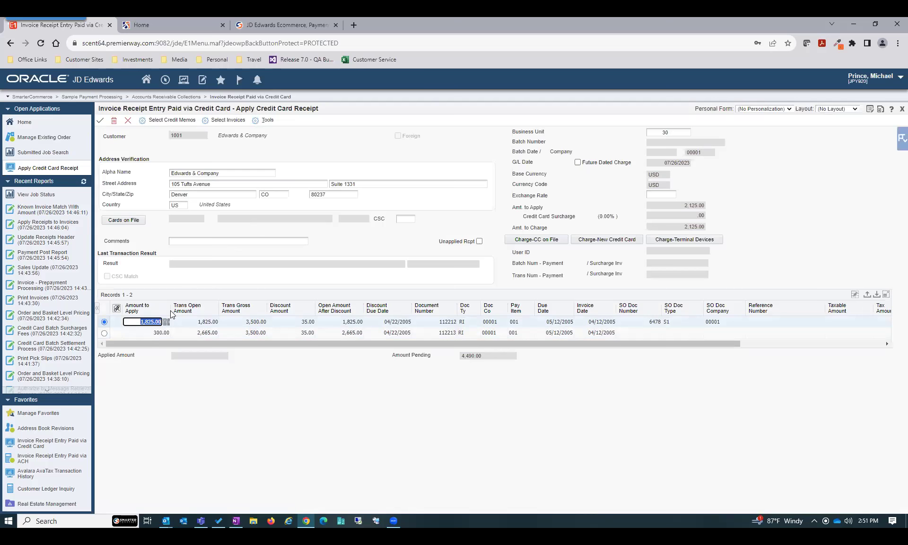
key(Down)
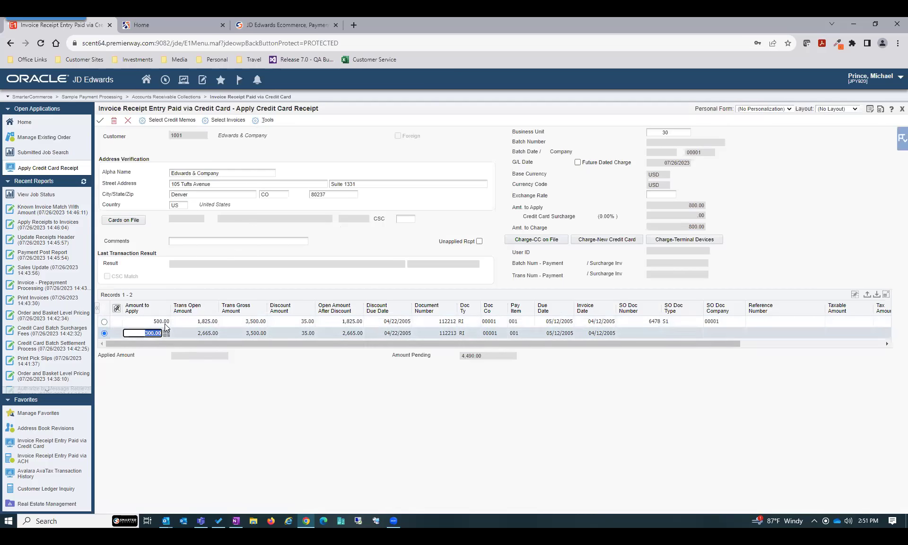
drag(688, 208, 702, 208)
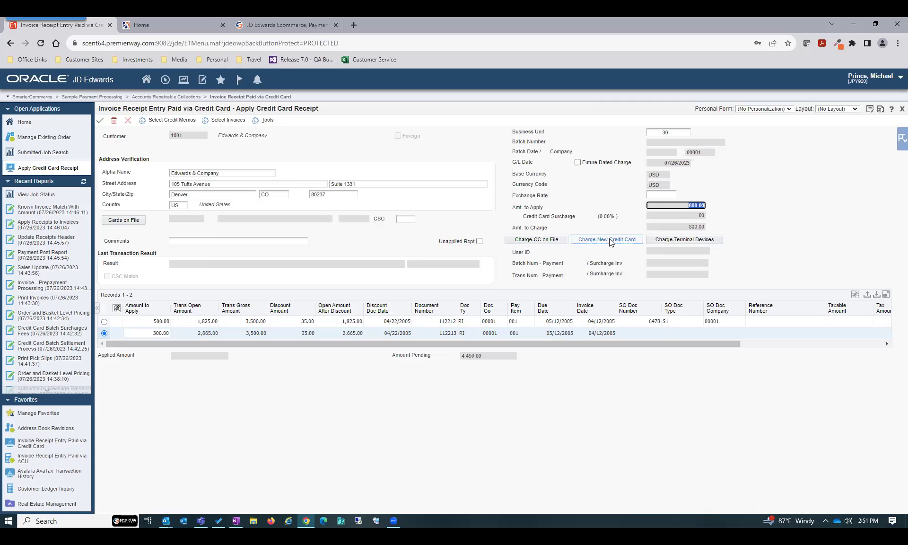
drag(527, 222, 571, 217)
click(560, 217)
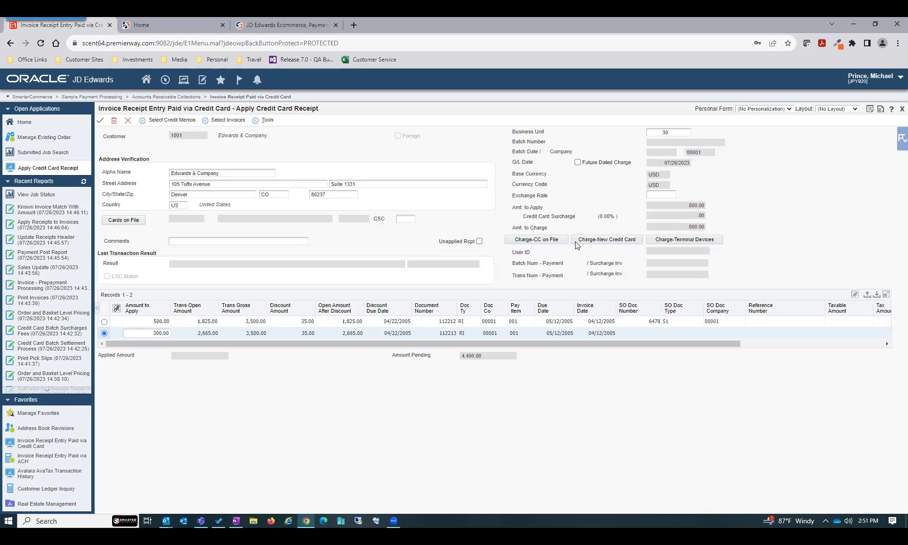
Cancel the unsaved credit card receipt and browse Accounts Receivable Collections for the ACH receipt tasks
click(126, 122)
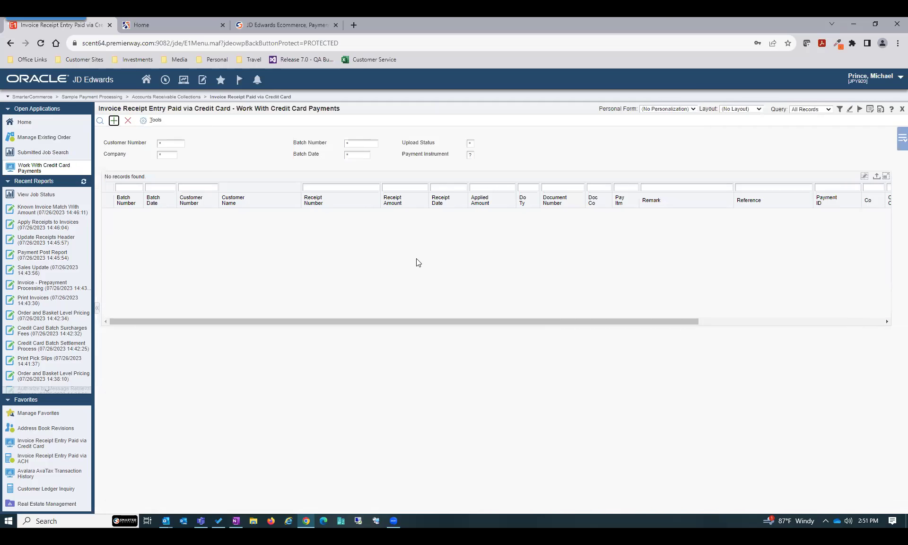
mouse_move(238, 98)
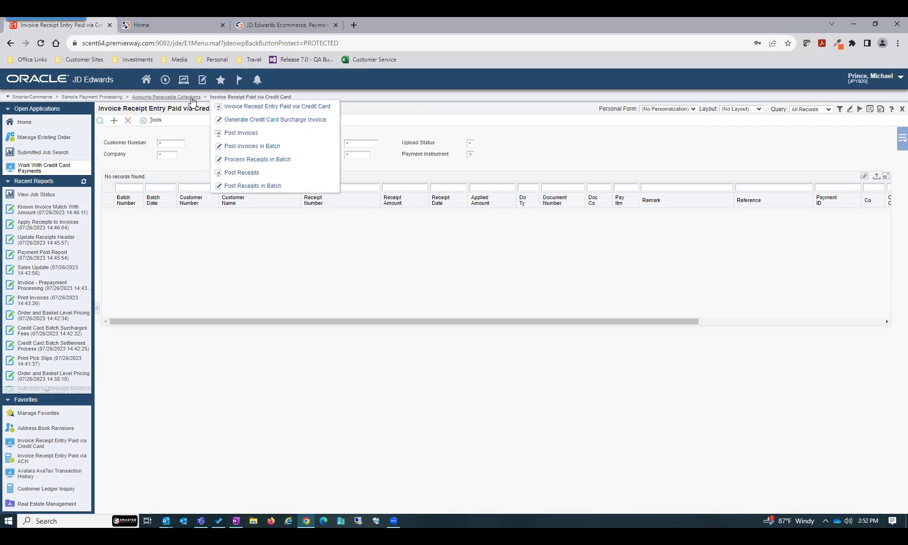
mouse_move(193, 98)
mouse_move(189, 161)
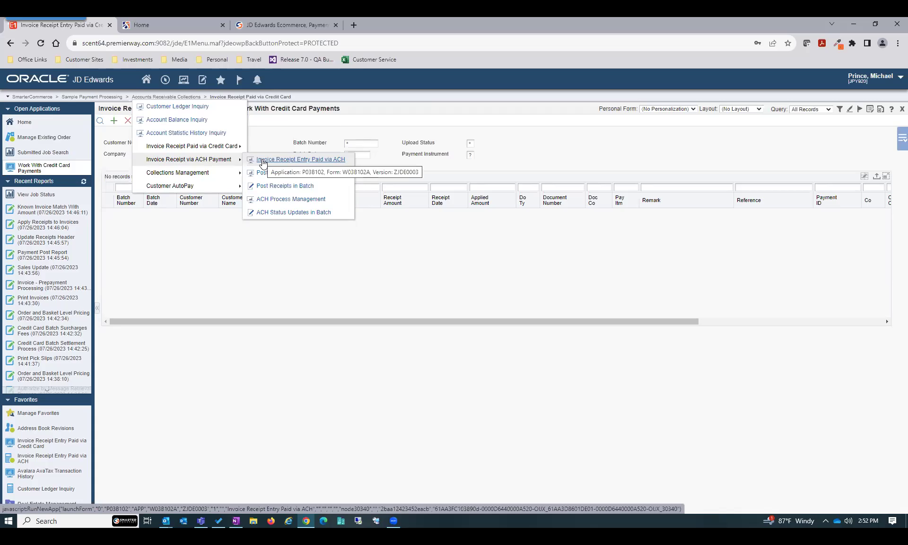
Open Invoice Receipt Entry Paid via ACH and start a new receipt for company 00001
click(264, 160)
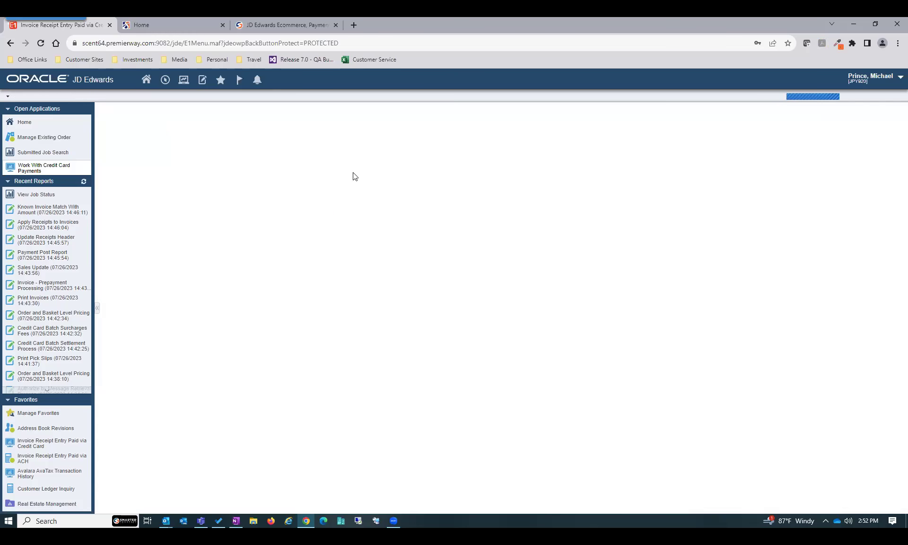
click(128, 123)
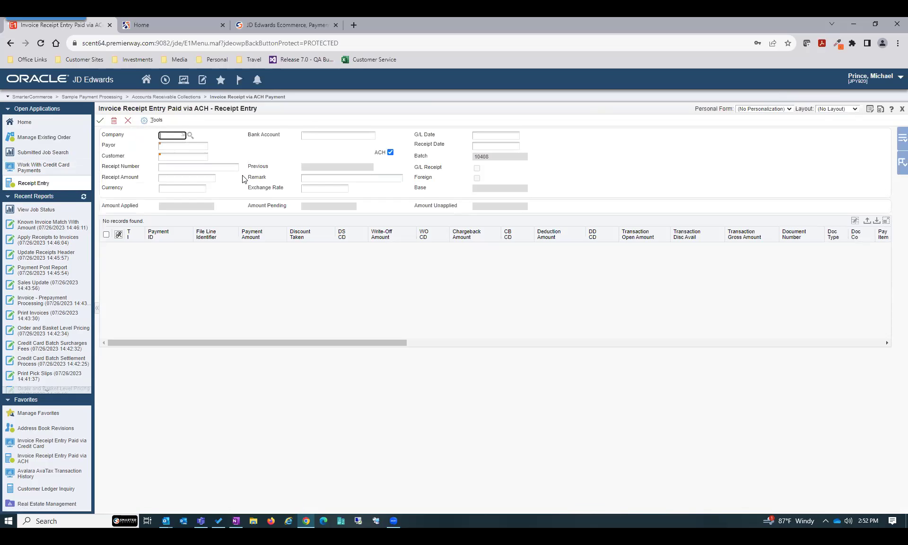
text(1)
key(Tab)
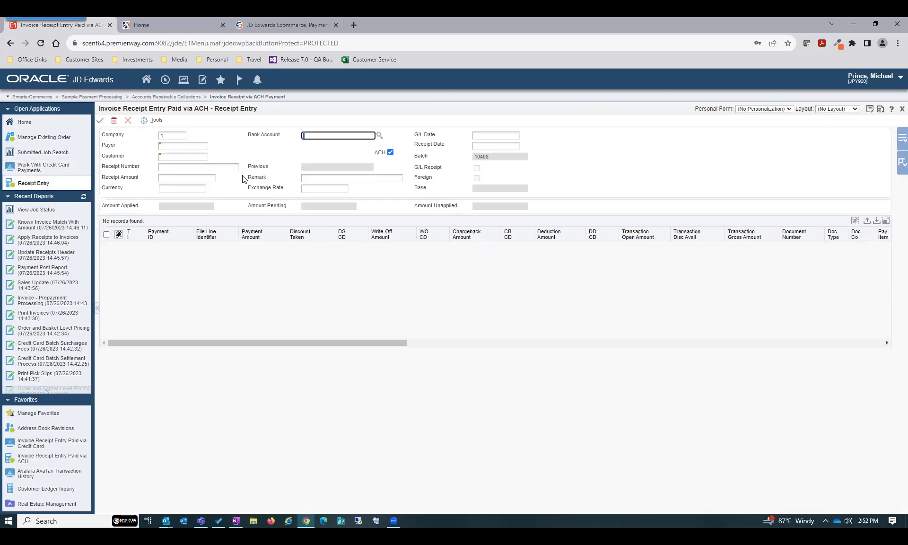
key(Tab)
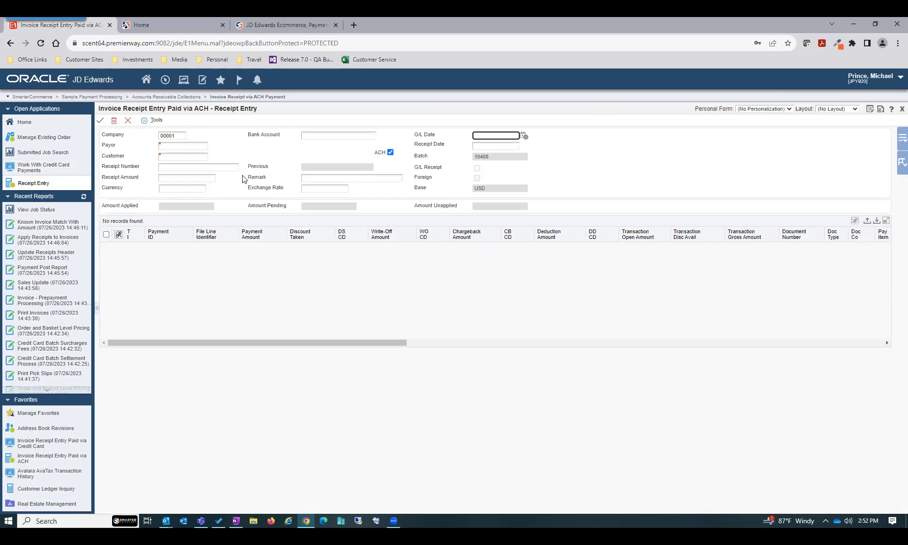
key(Tab)
Enter the payor and customer numbers, receipt number ACH77728 and a 10.00 receipt amount
text(4242)
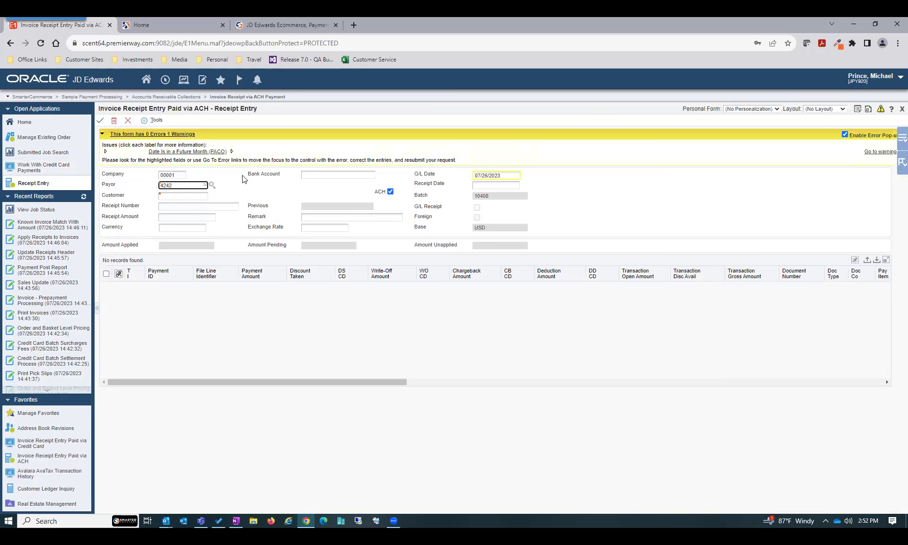
key(Tab)
key(Tab)
text(4243)
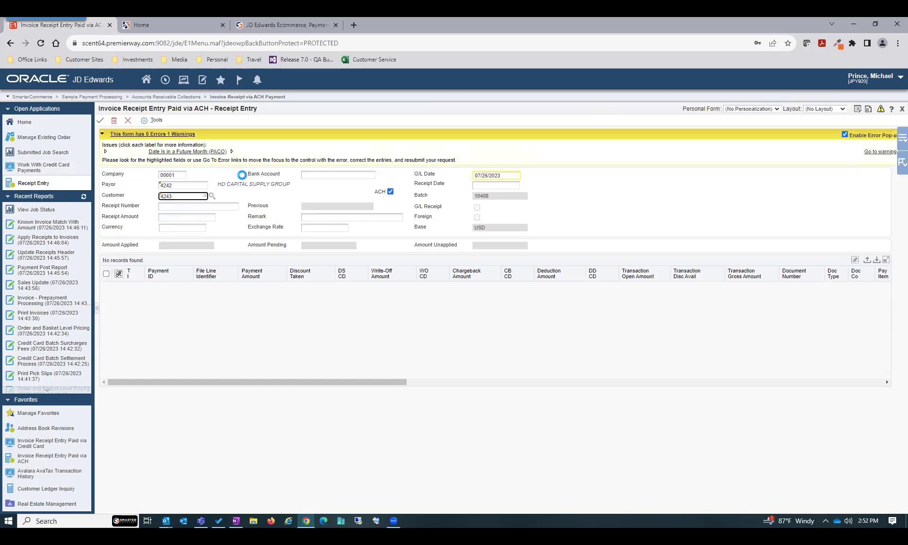
key(Tab)
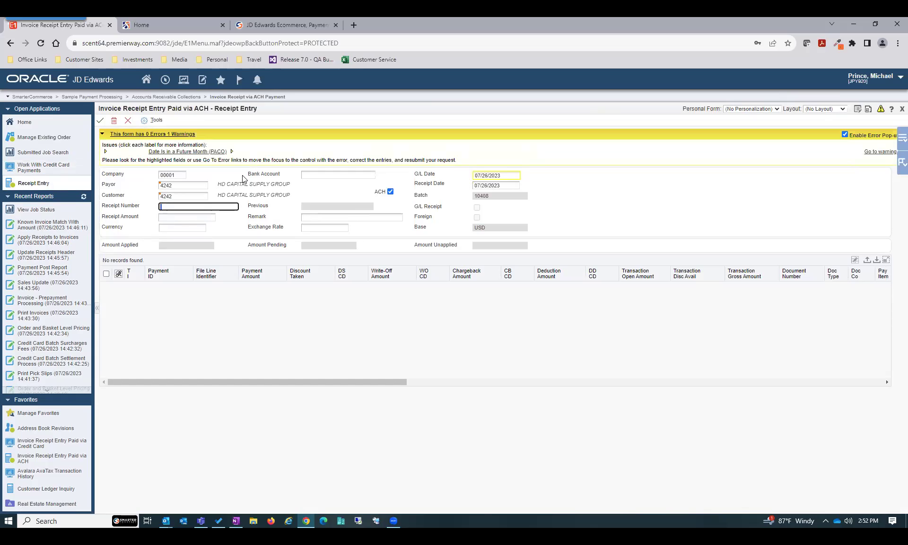
text(ACH77728)
key(Tab)
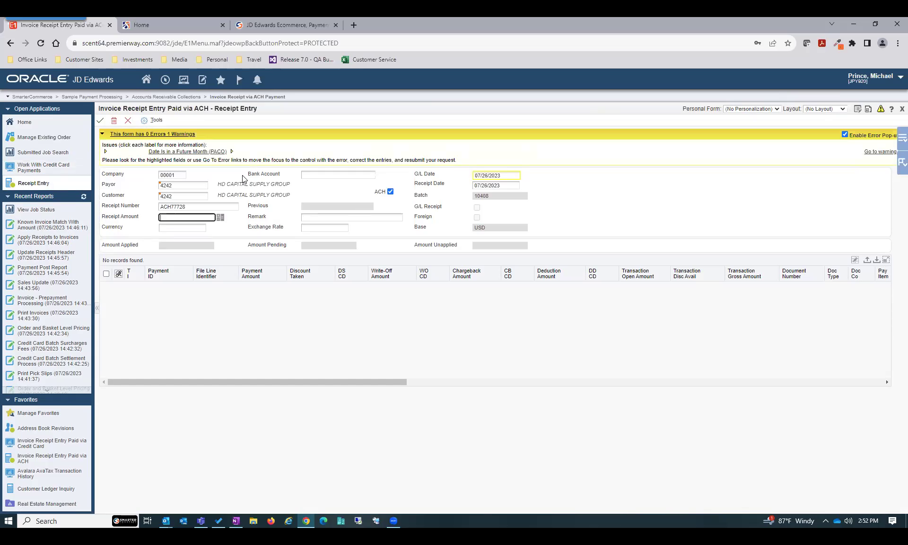
text(10)
key(Tab)
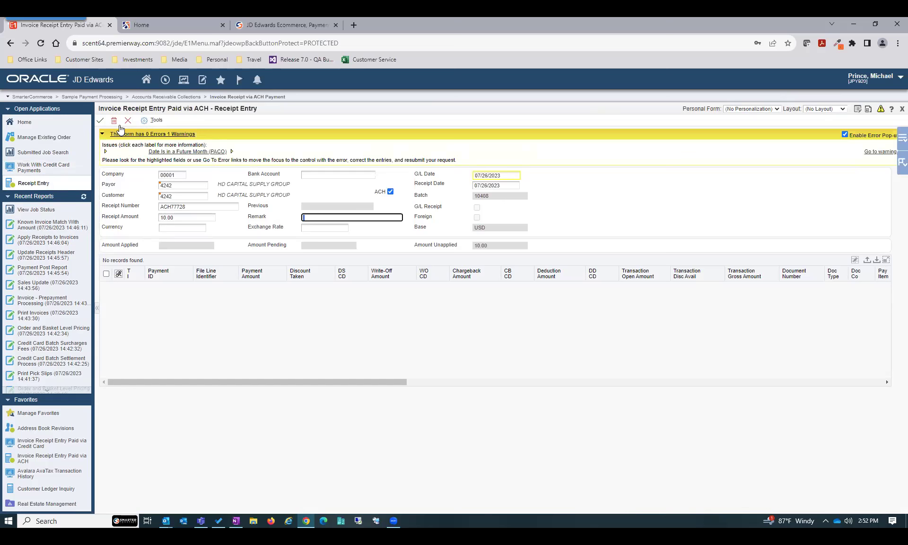
click(899, 165)
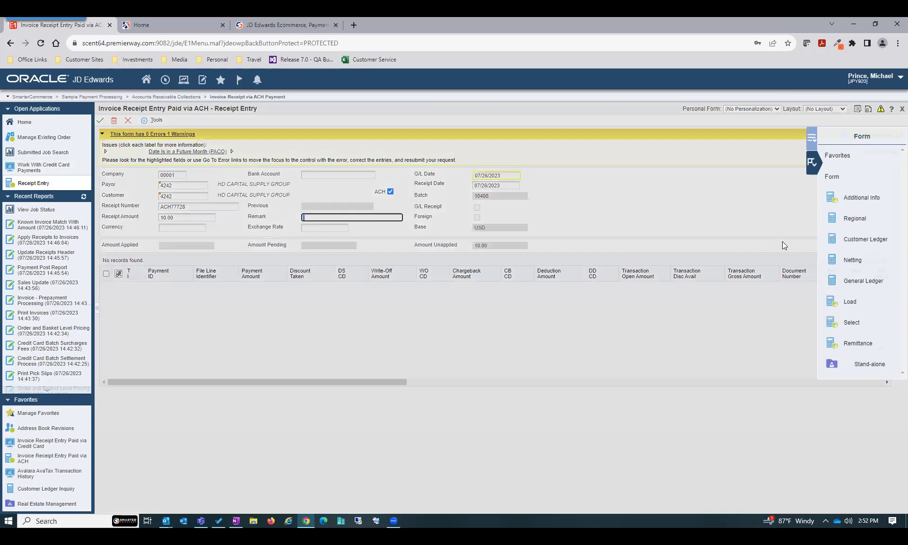
Find the payor's open invoices and select invoice 5639 onto the receipt
click(849, 324)
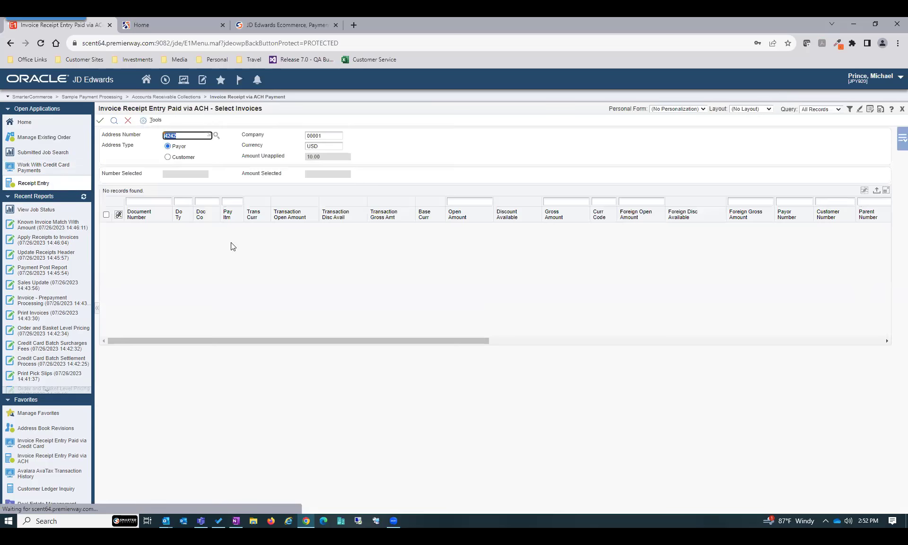
click(114, 121)
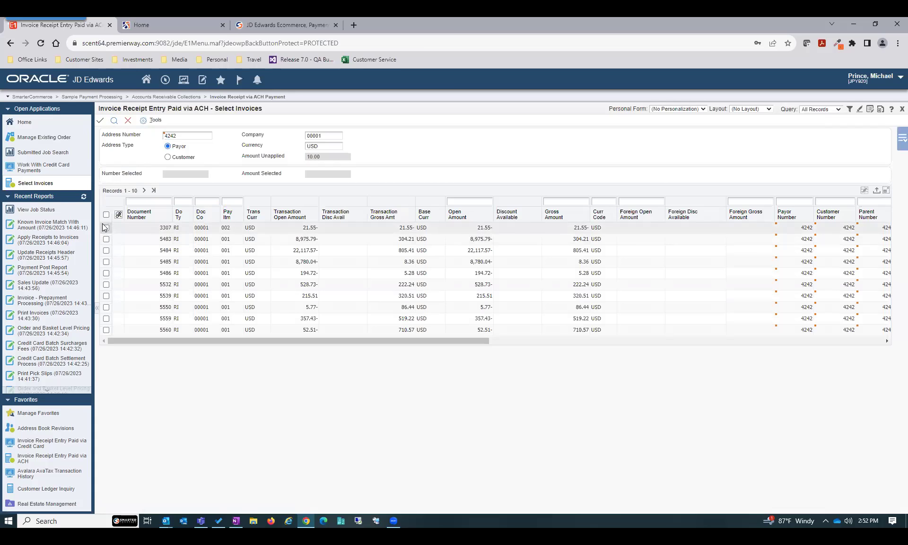
click(145, 192)
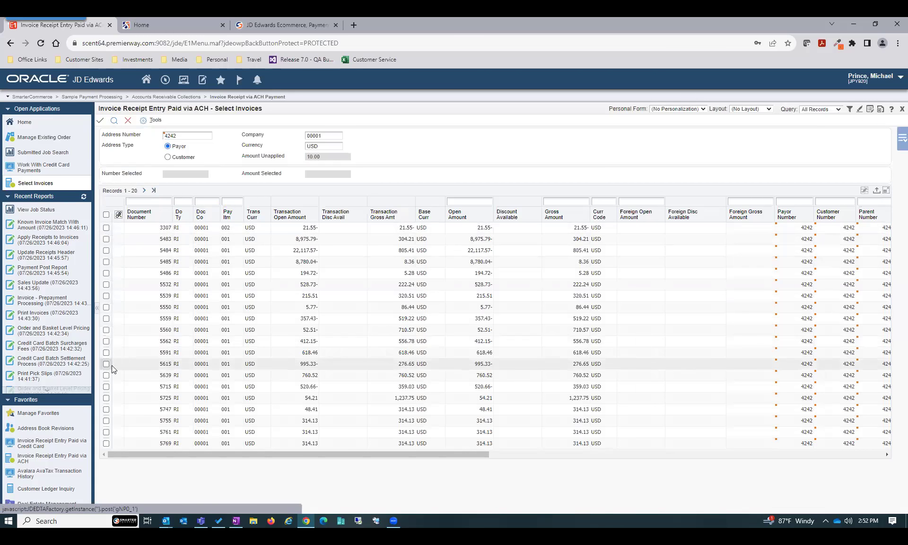
click(106, 375)
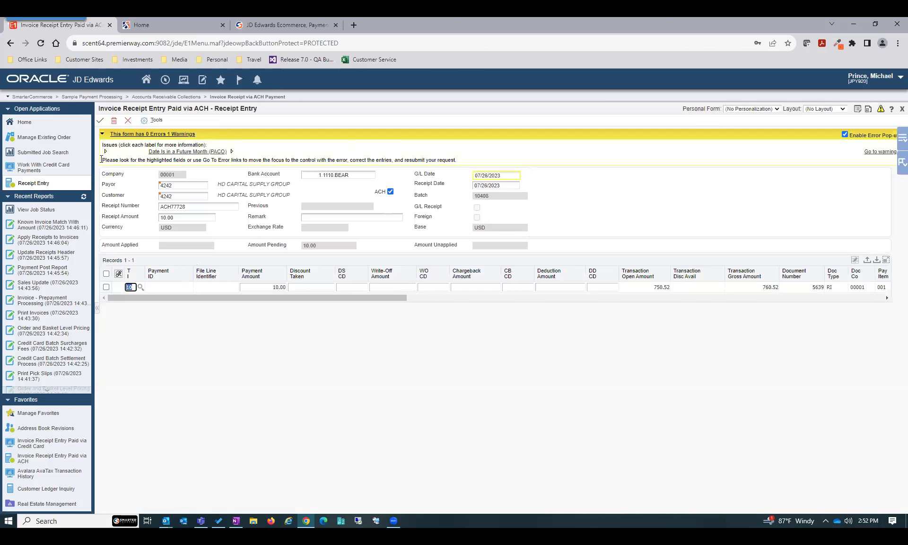
Save the receipt with invoice 5639 applied, bringing up the 10.00 Add/Update ACH Payment form
click(101, 124)
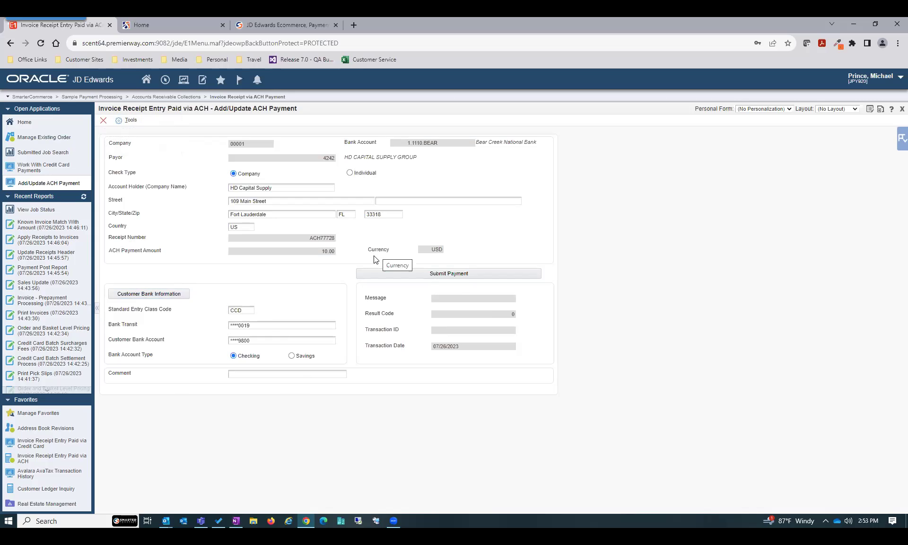
Submit the 10.00 ACH payment with comment ACH667 and accept the A01 | APPROVED result
click(267, 375)
text(ACH667)
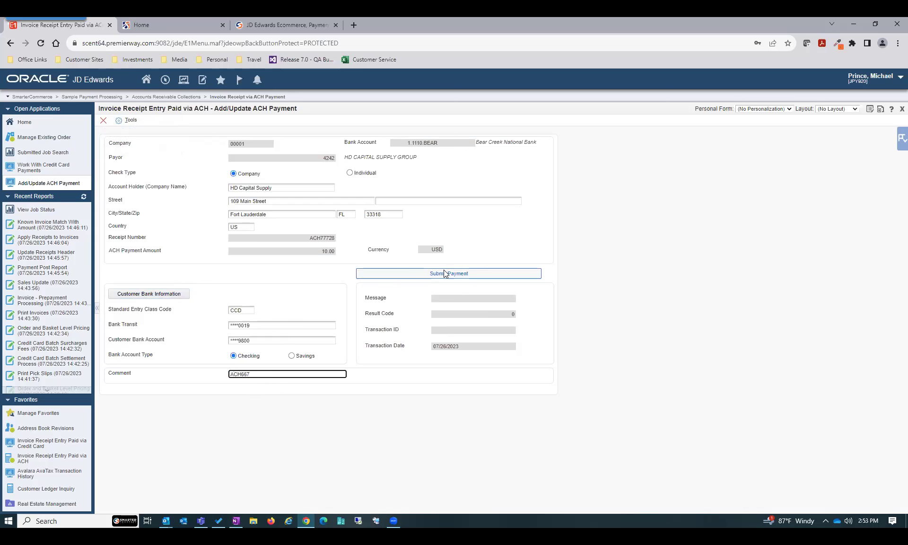
click(444, 274)
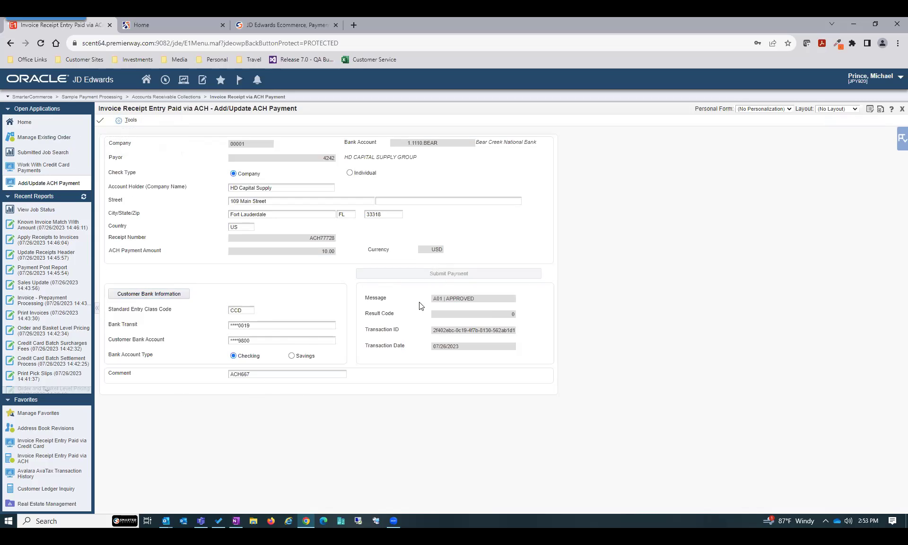
drag(433, 299, 487, 306)
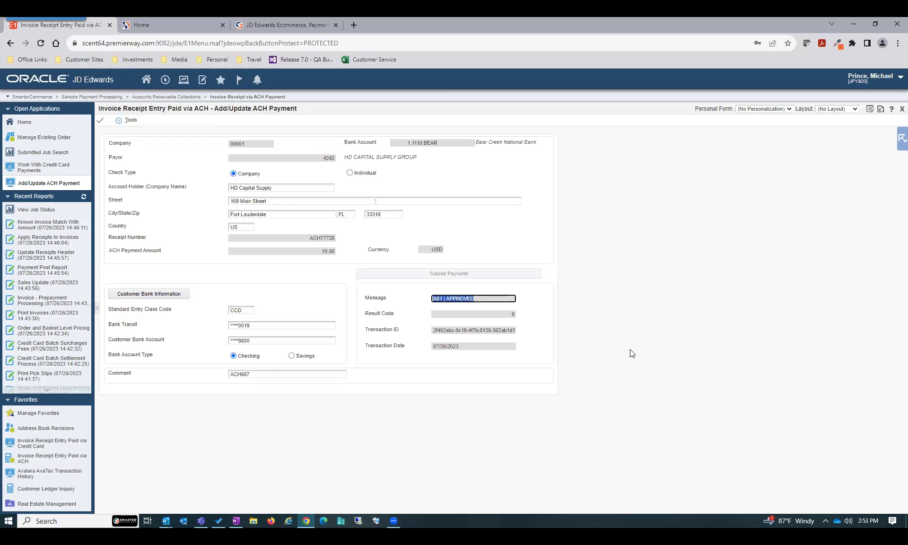
click(101, 121)
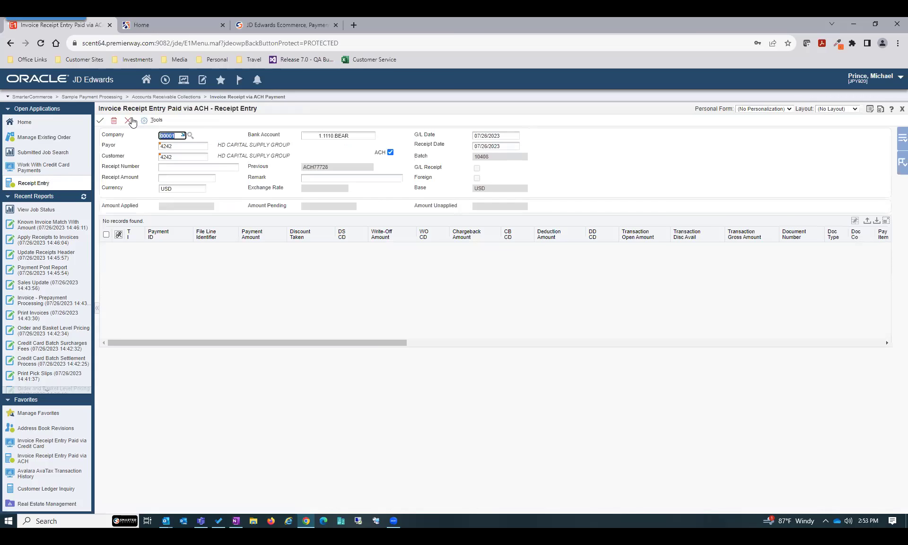
Close Receipt Entry, the Customer Receipts Inquiry and the credit card payments form
click(128, 121)
click(147, 121)
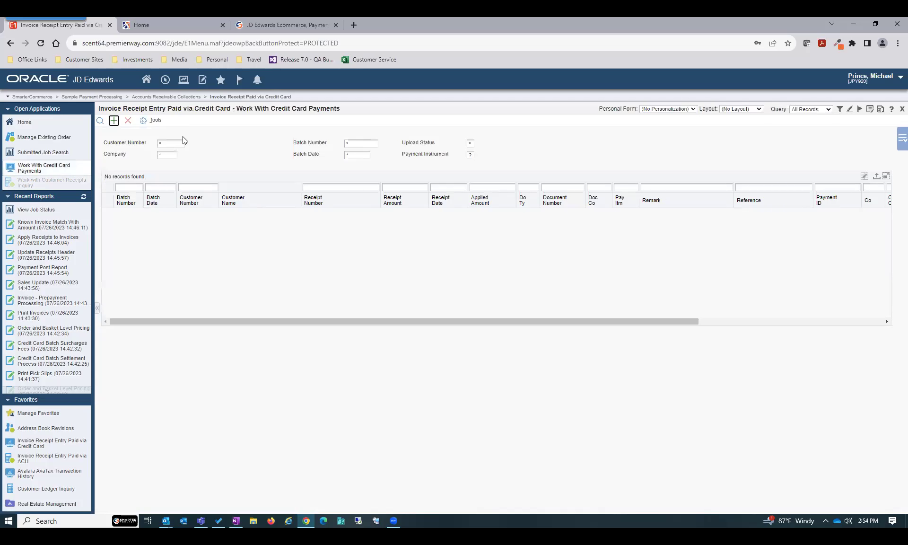
click(127, 122)
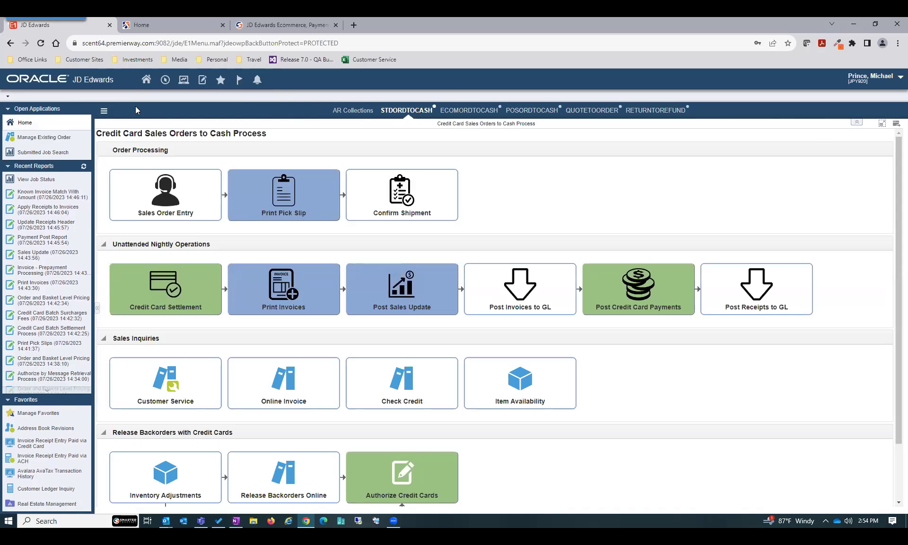
Browse the Navigator through Sample Payment Processing's Accounts Receivable Collections to Collections Management
click(165, 80)
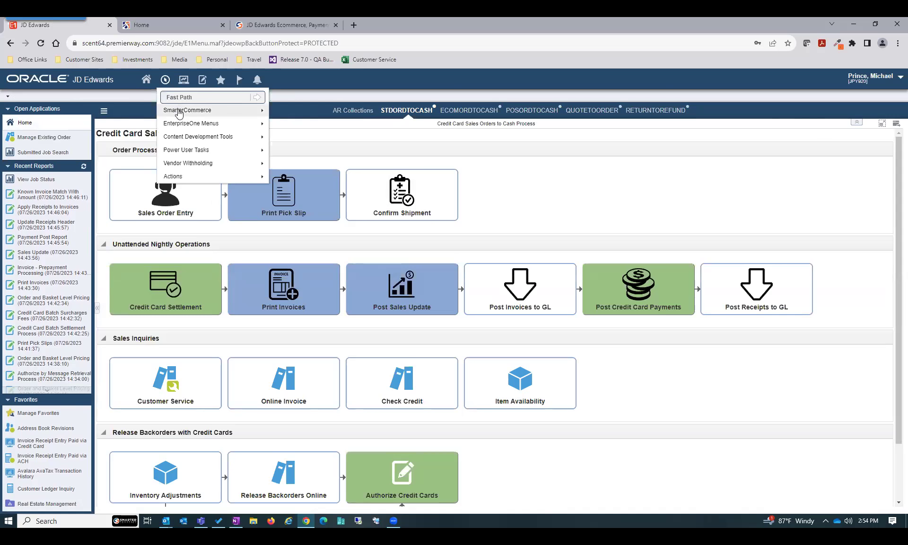
mouse_move(178, 113)
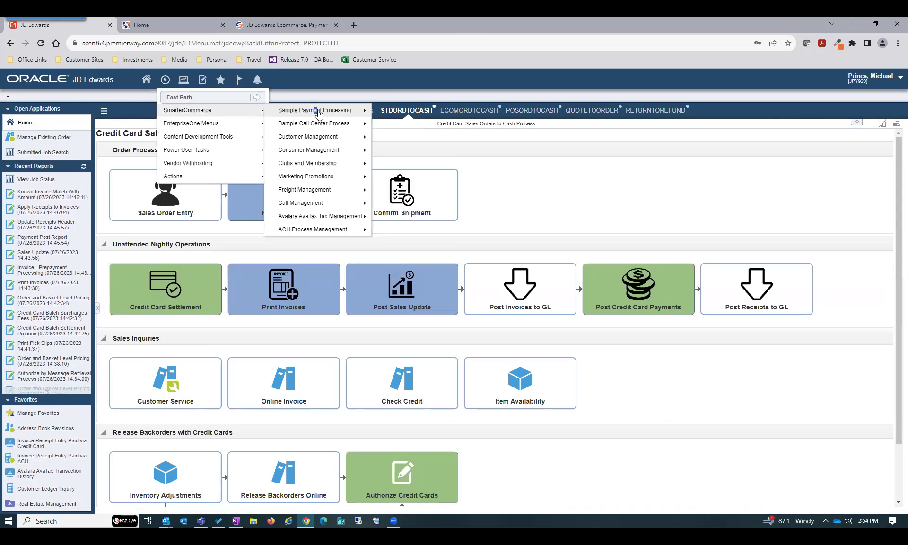
mouse_move(315, 112)
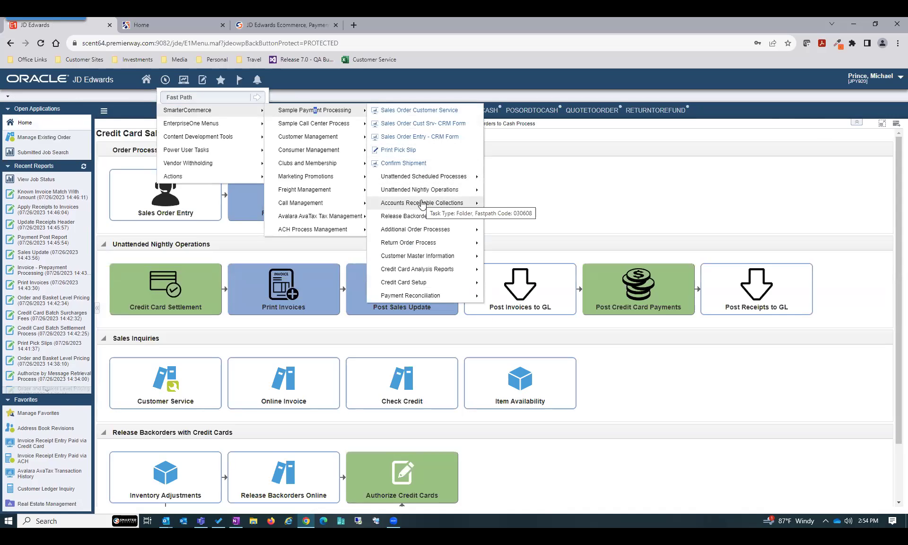
mouse_move(422, 204)
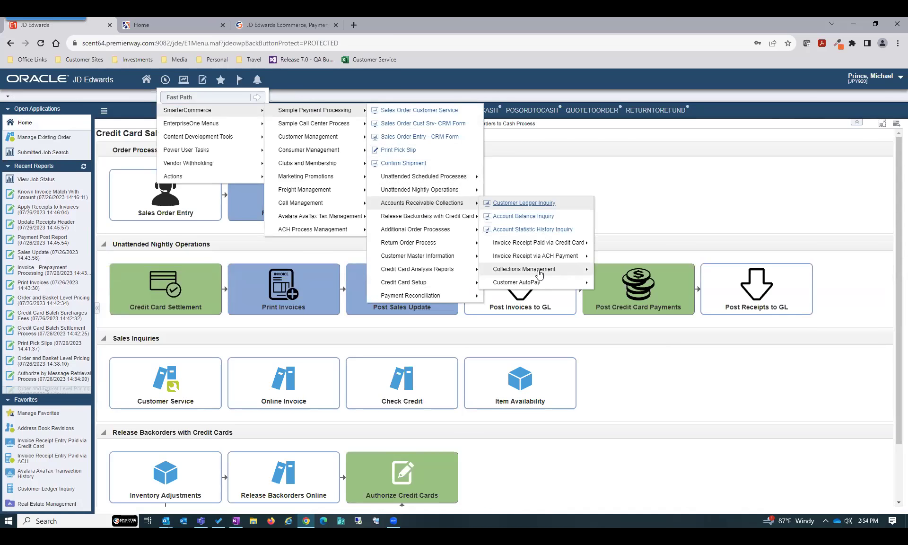
mouse_move(538, 273)
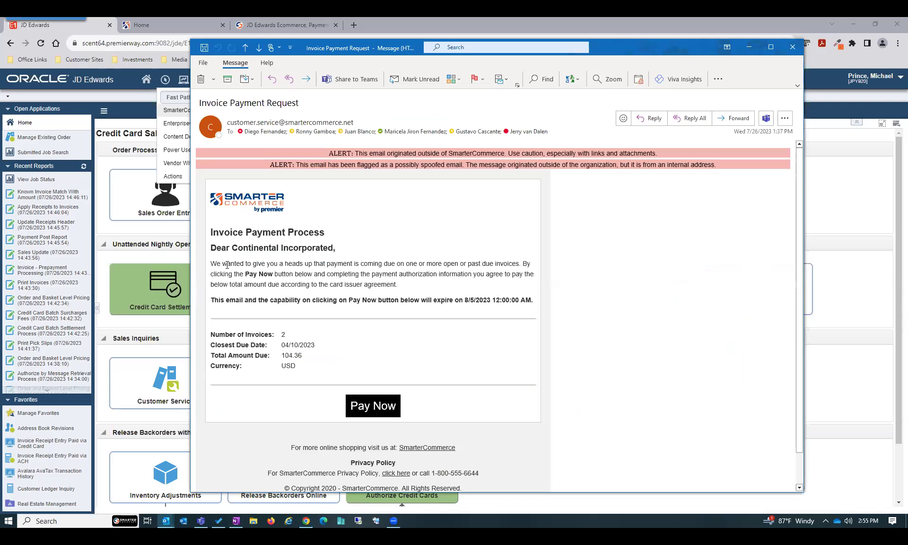
Highlight the email's payment instructions and invoice count, then follow its Pay Now link
drag(237, 266, 355, 272)
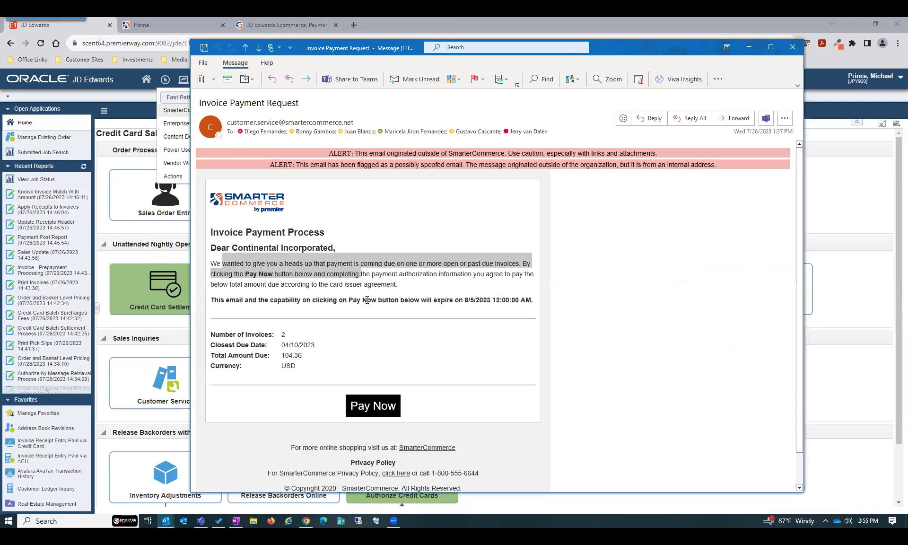
triple_click(284, 335)
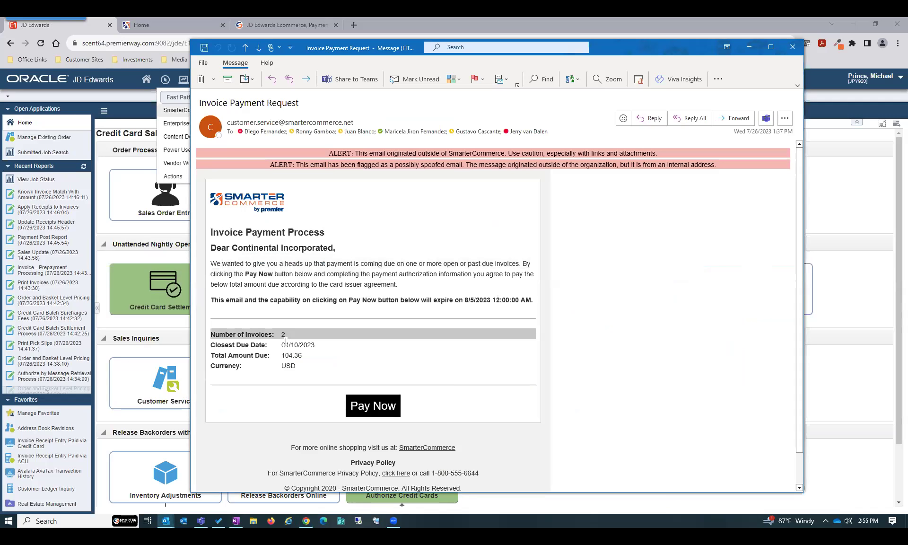
click(363, 410)
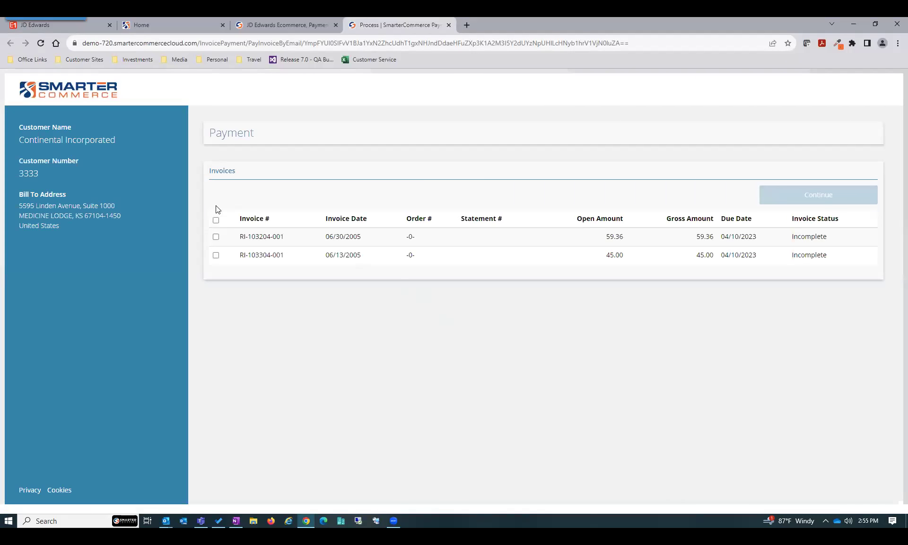
Select both invoices and continue past the review to the 104.36 payment-method step
click(216, 220)
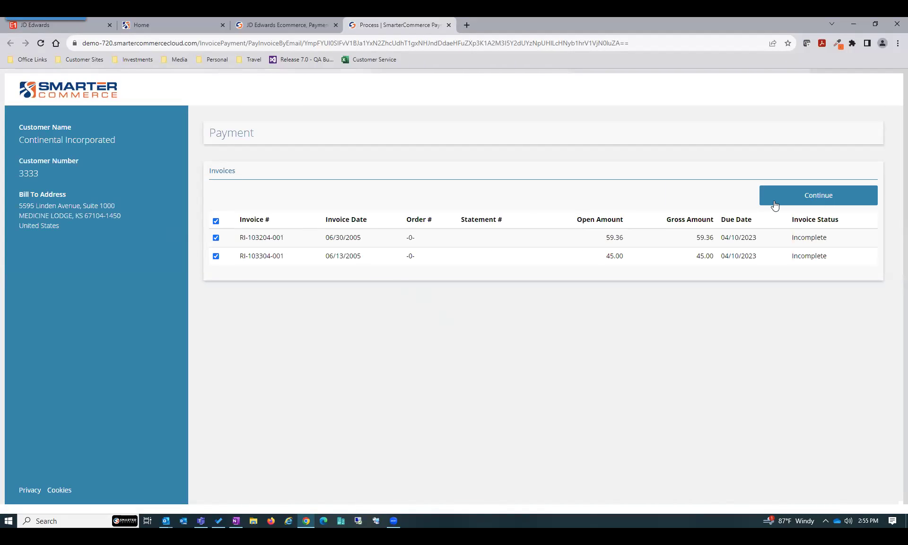
click(813, 203)
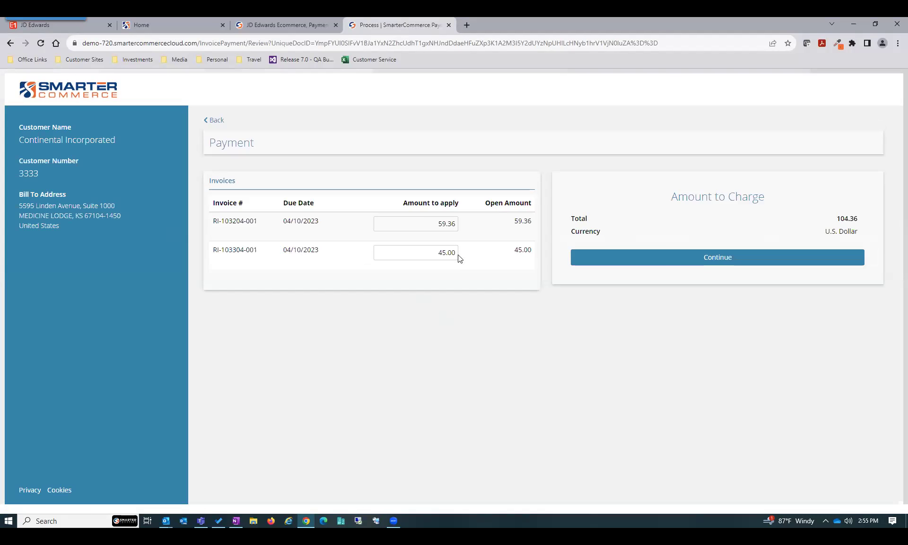
click(724, 261)
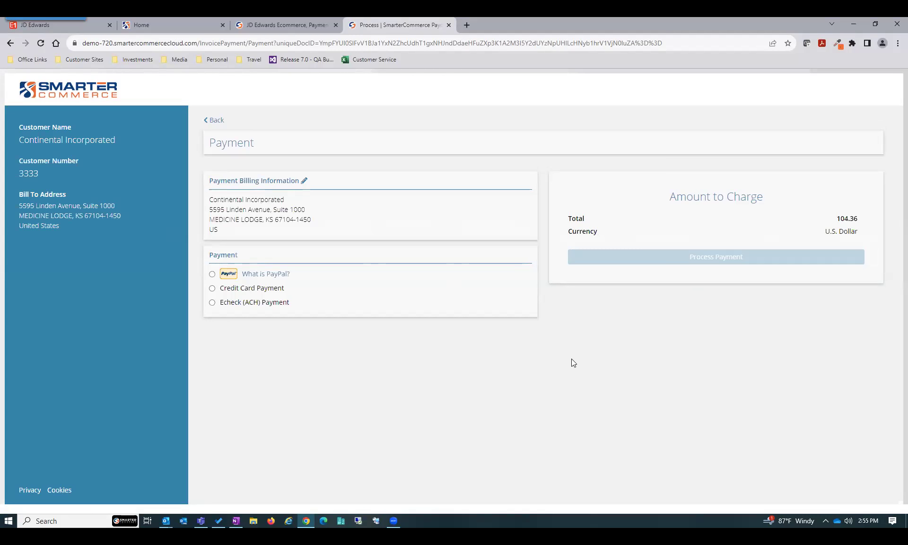
Choose Echeck (ACH) payment, look over its form, then go to the portal login page
click(218, 303)
scroll(509, 375, down, 2)
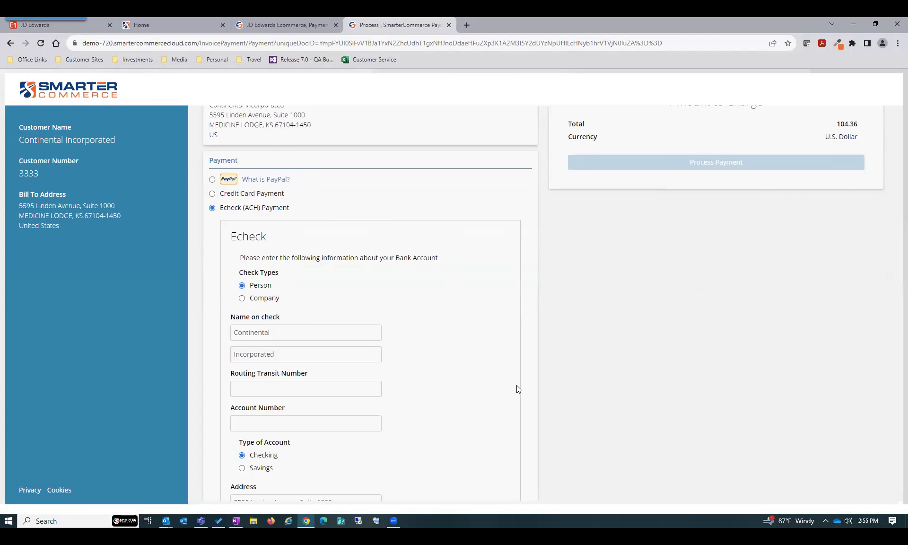
scroll(516, 385, down, 3)
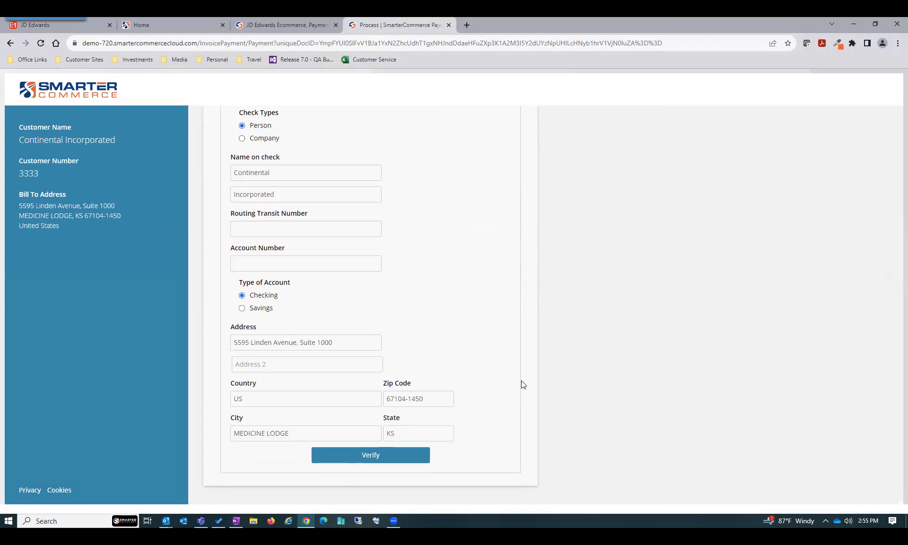
click(209, 23)
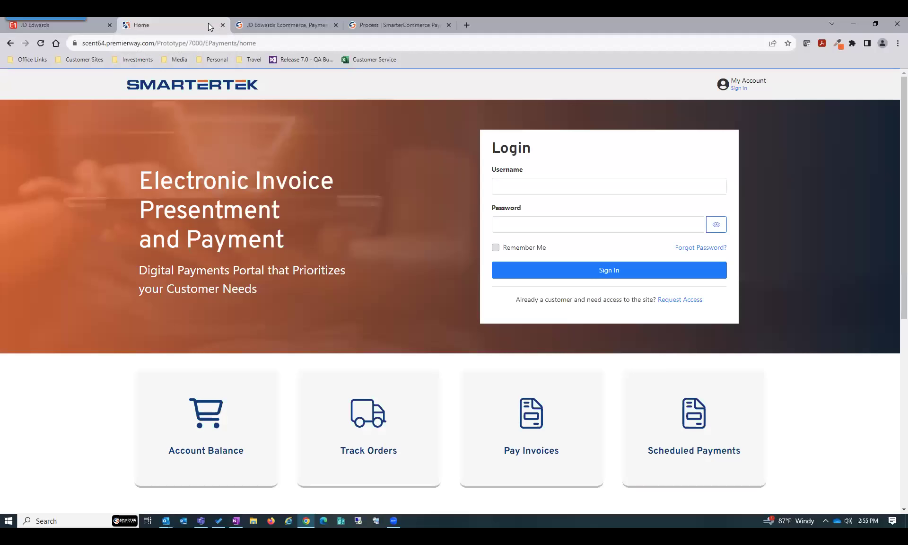
Switch back to JD Edwards, where the SmarterCommerce Customer AutoPay menu is open
click(93, 24)
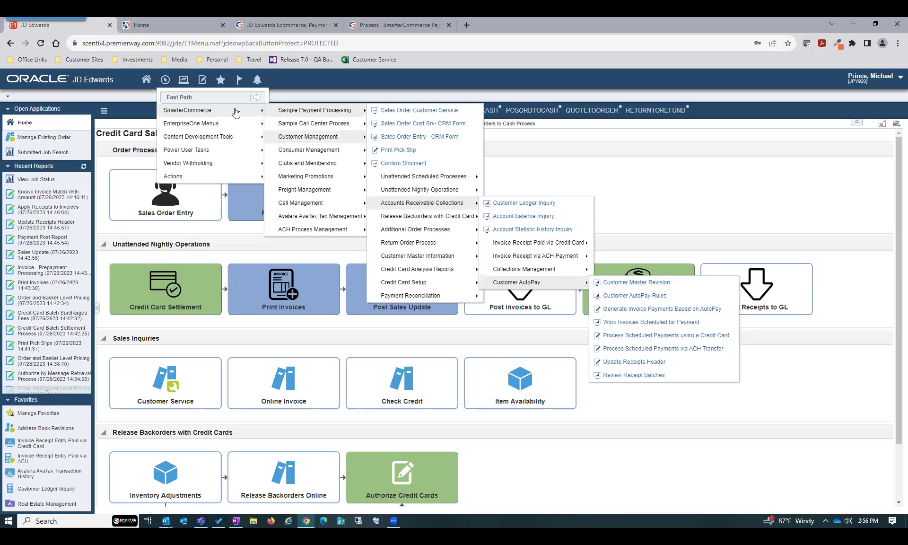
Go back to the SmarterTek EIPP portal login page
click(167, 27)
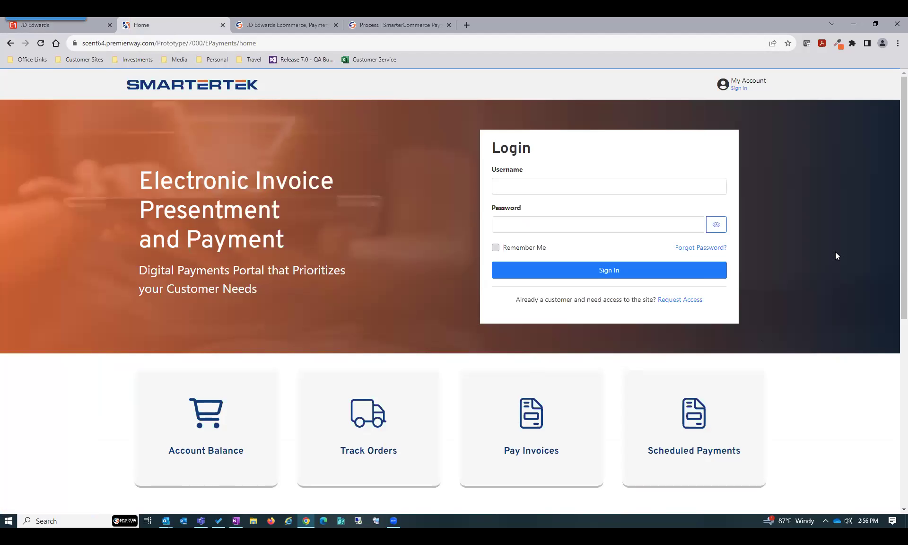
Sign in with the customer's e-mail and password, re-entering the password after the first attempt fails
click(715, 189)
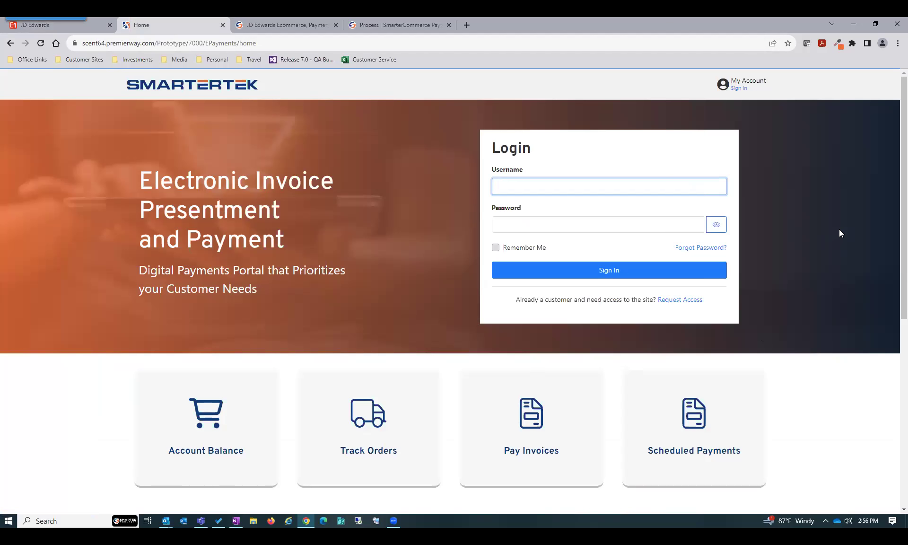
key(Tab)
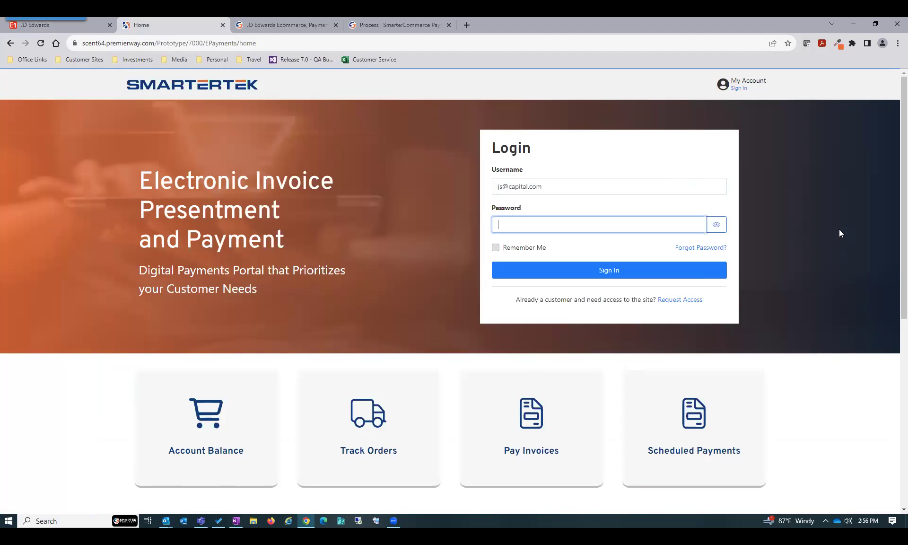
text(•••••••••)
click(604, 271)
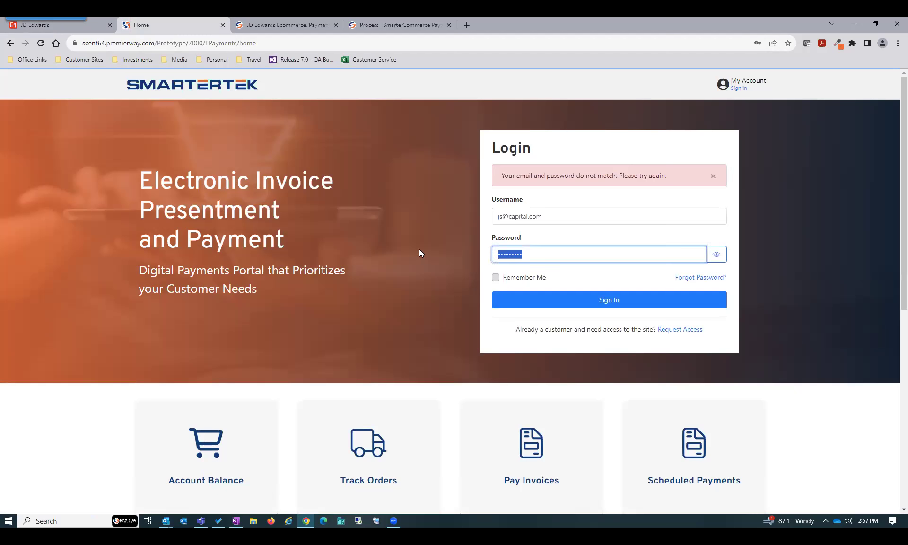
text(••••••••)
key(Return)
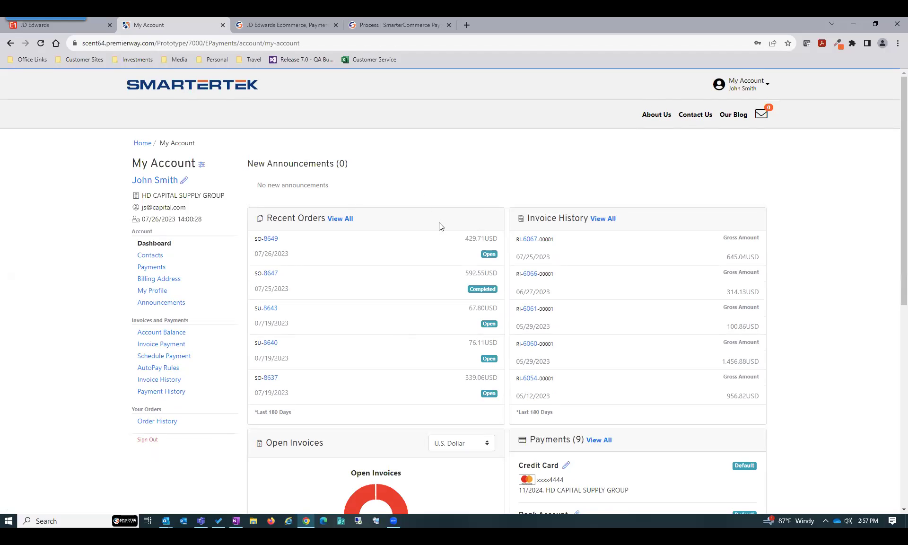
Choose Pay Open Invoices beneath the dashboard's Open Invoices chart
scroll(564, 346, down, 4)
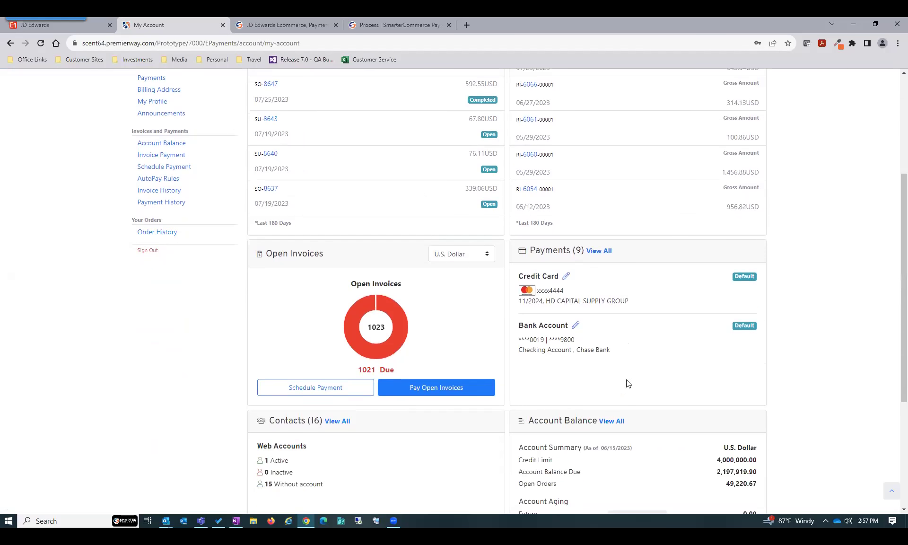
scroll(668, 331, down, 2)
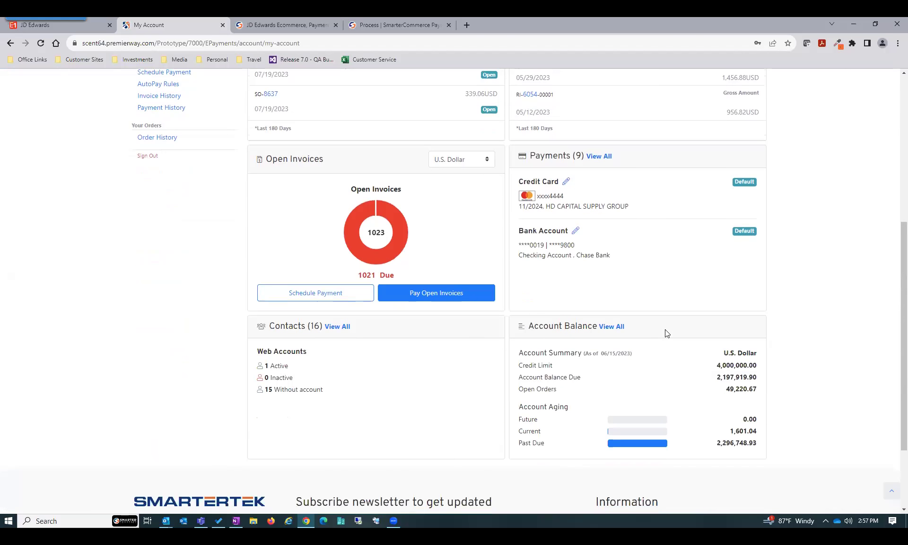
scroll(586, 410, up, 3)
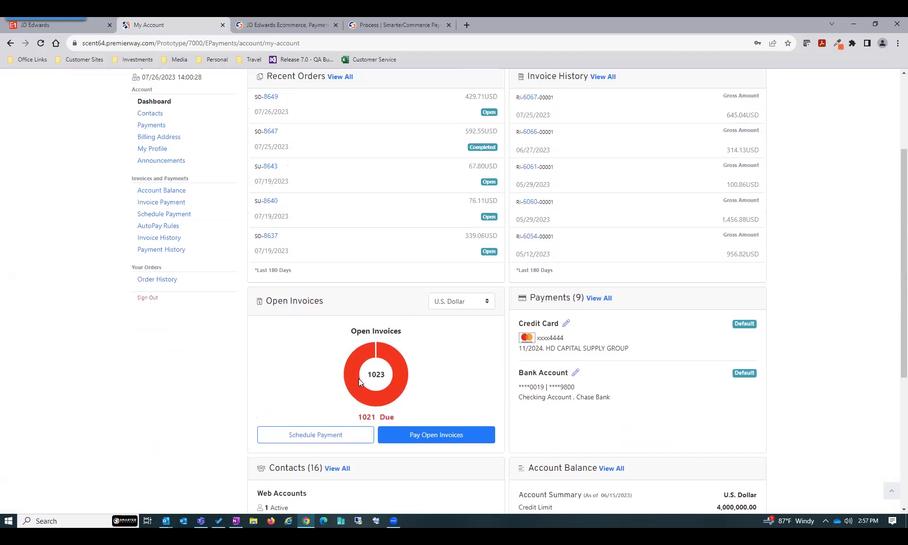
click(432, 437)
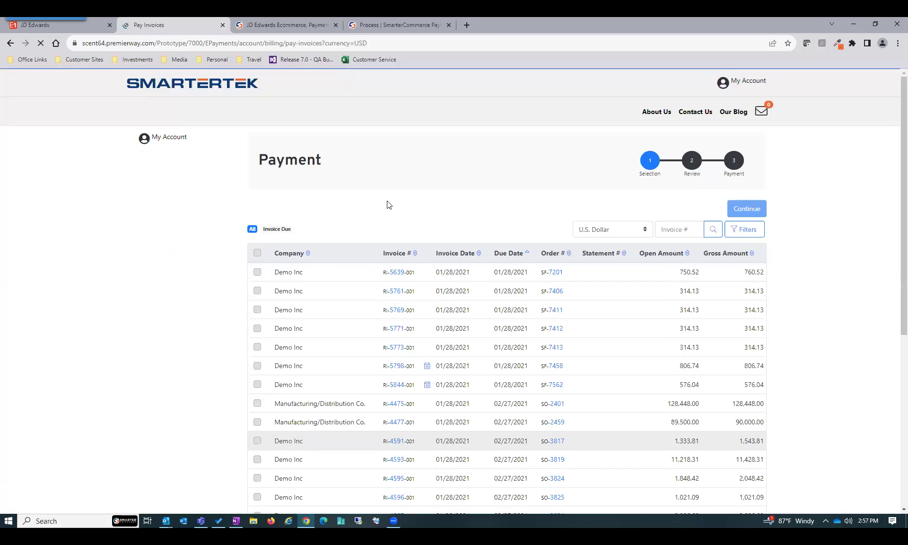
Take invoices RI-5639-001 and RI-5761-001 to the 1,064.65 payment step, then open smartercommerce.net
click(258, 277)
click(257, 317)
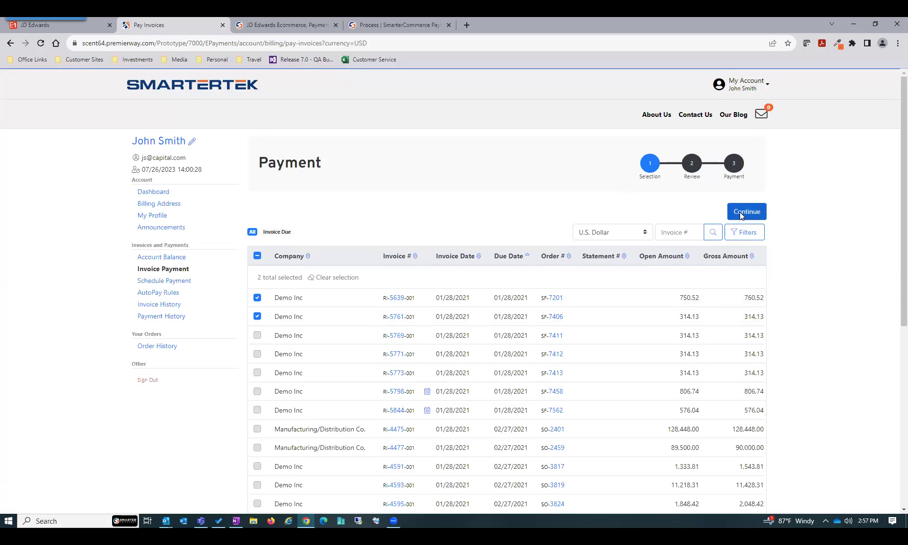
click(741, 214)
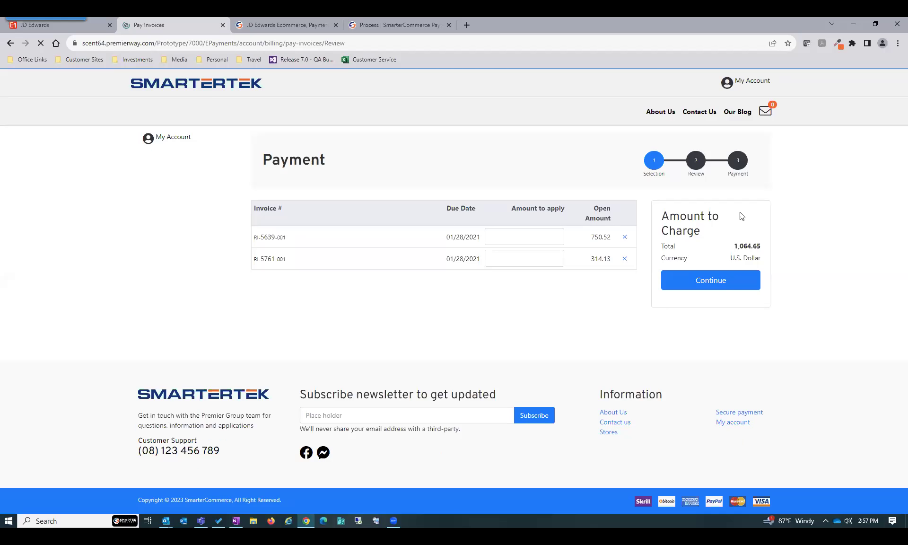
key(Return)
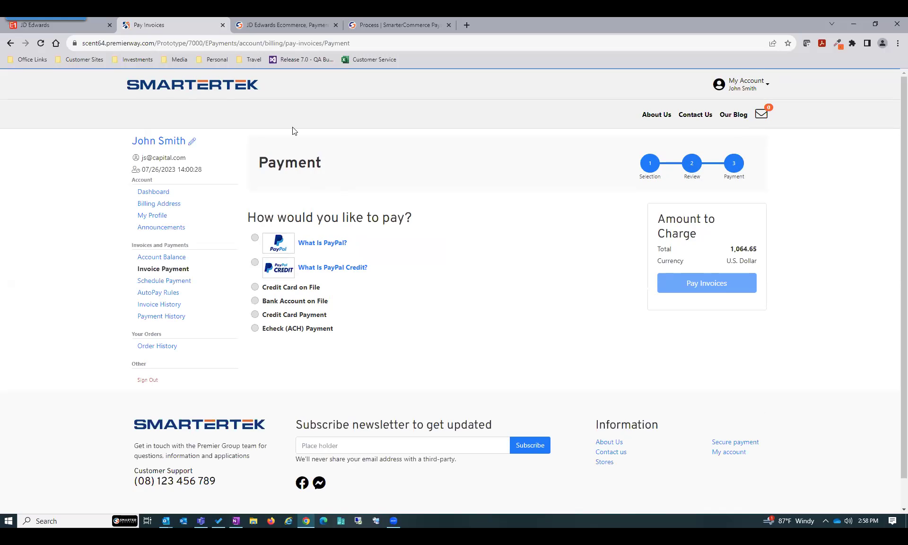
click(300, 25)
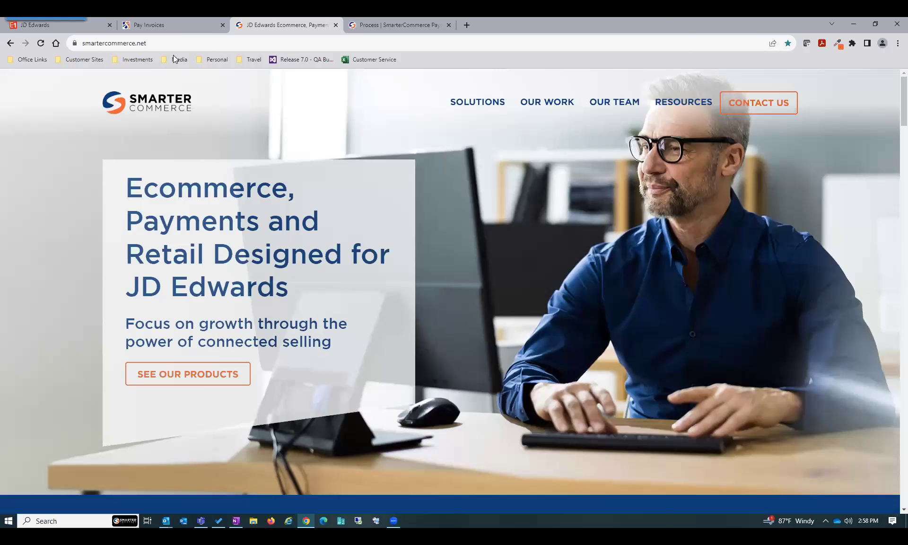
Open Product Documentation under RESOURCES and scroll to the Ecommerce, Payments and Retail guides
click(175, 40)
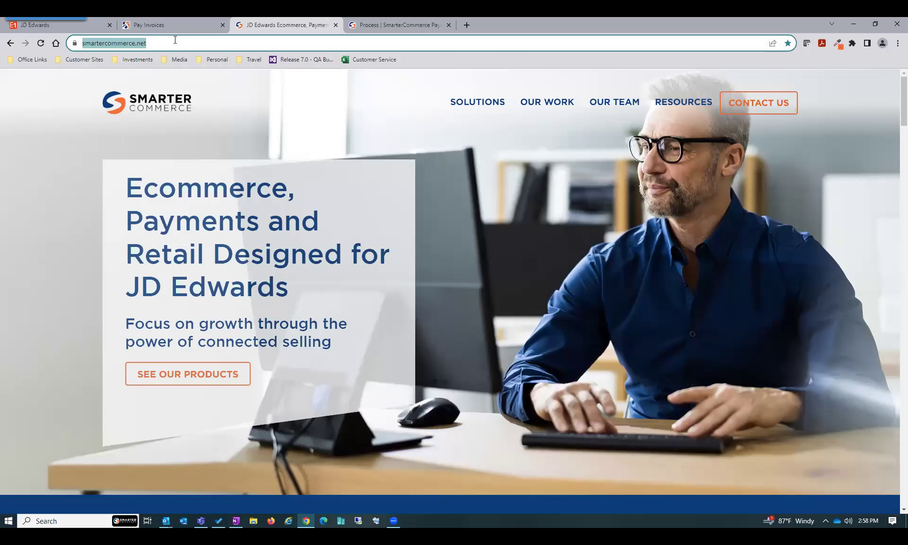
mouse_move(668, 105)
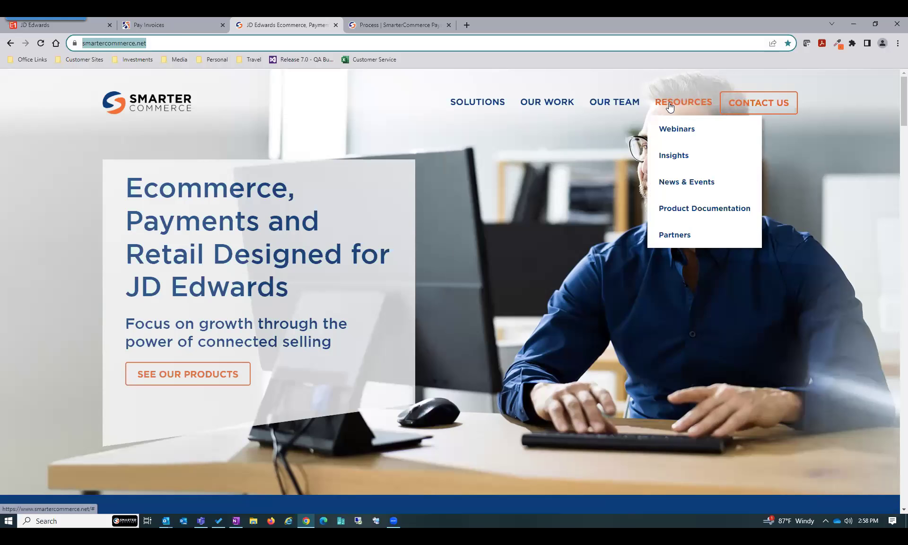
click(675, 208)
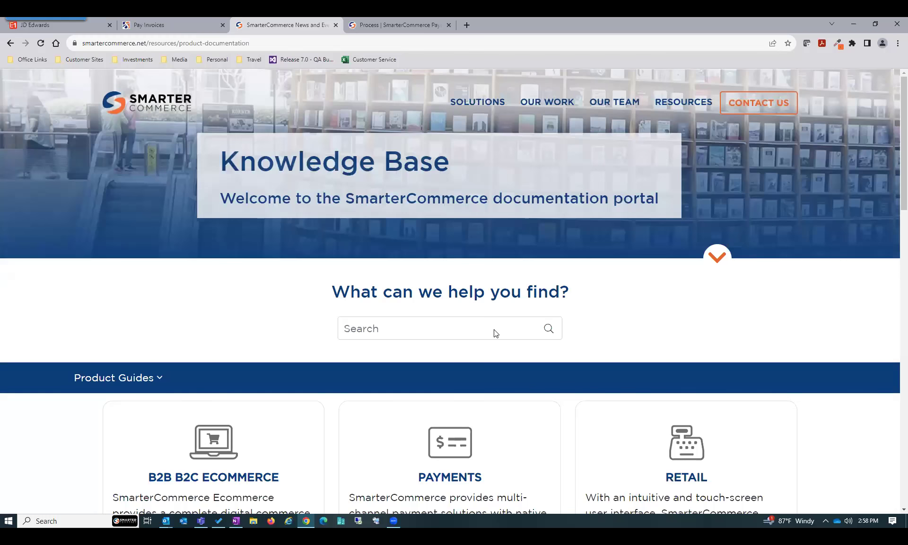
scroll(494, 330, down, 4)
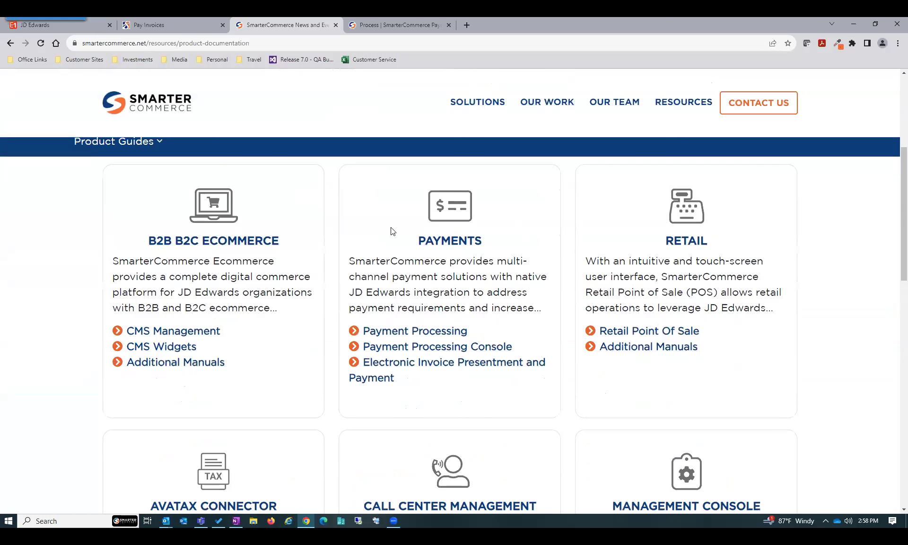